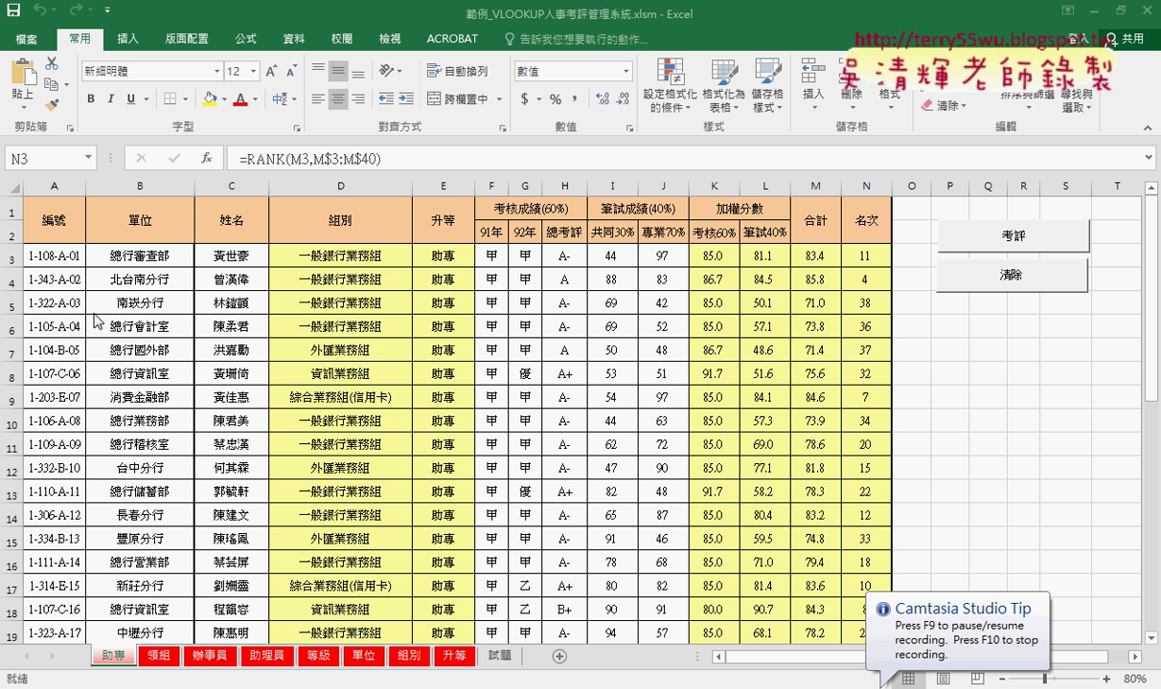
Review the row 3 formulas from B3 to N3, then run the 清除 macro to empty the computed columns.
left_click(115, 253)
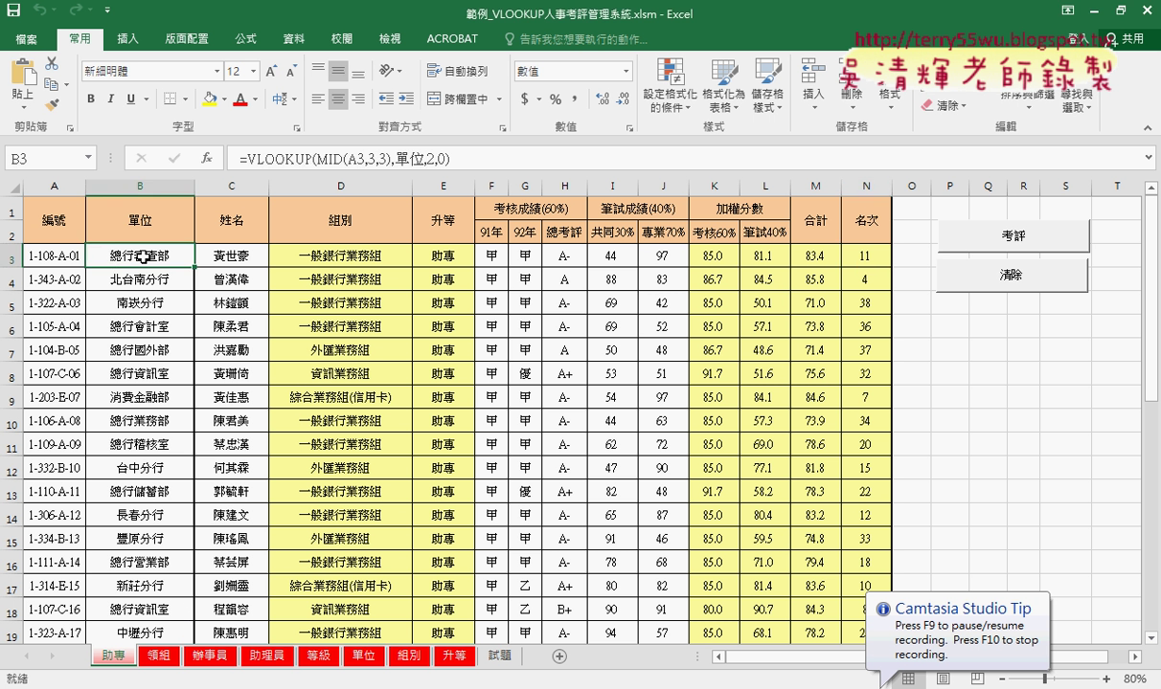
left_click(293, 249)
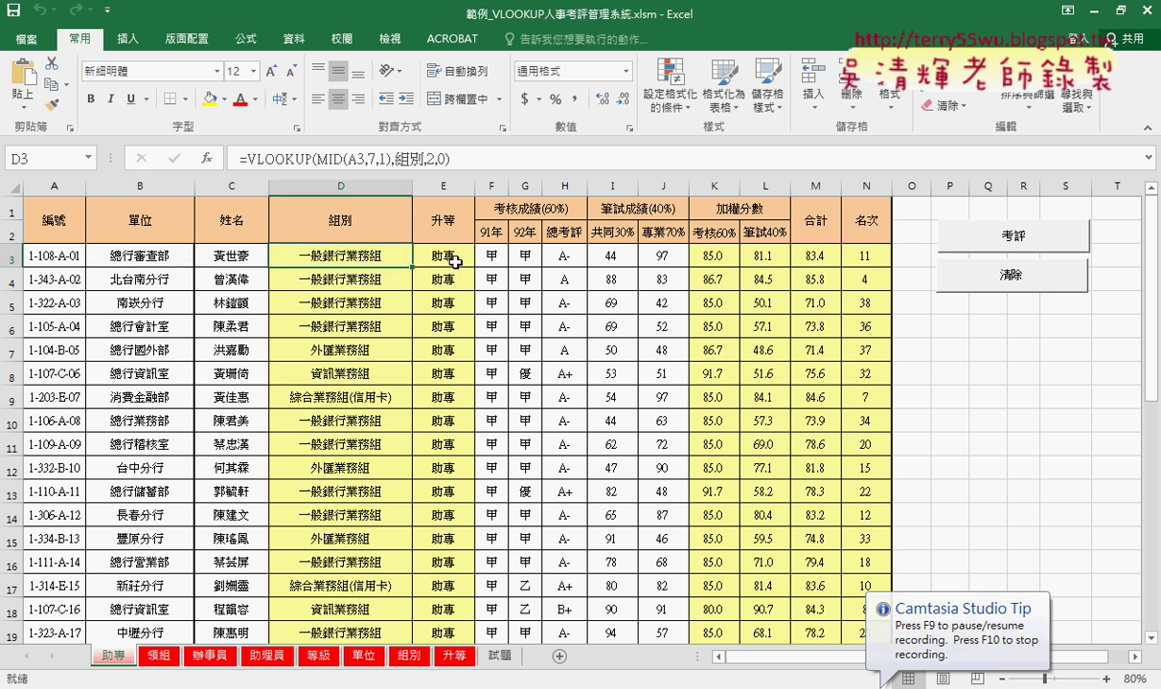
left_click(455, 258)
left_click(713, 255)
left_click(764, 254)
left_click(819, 254)
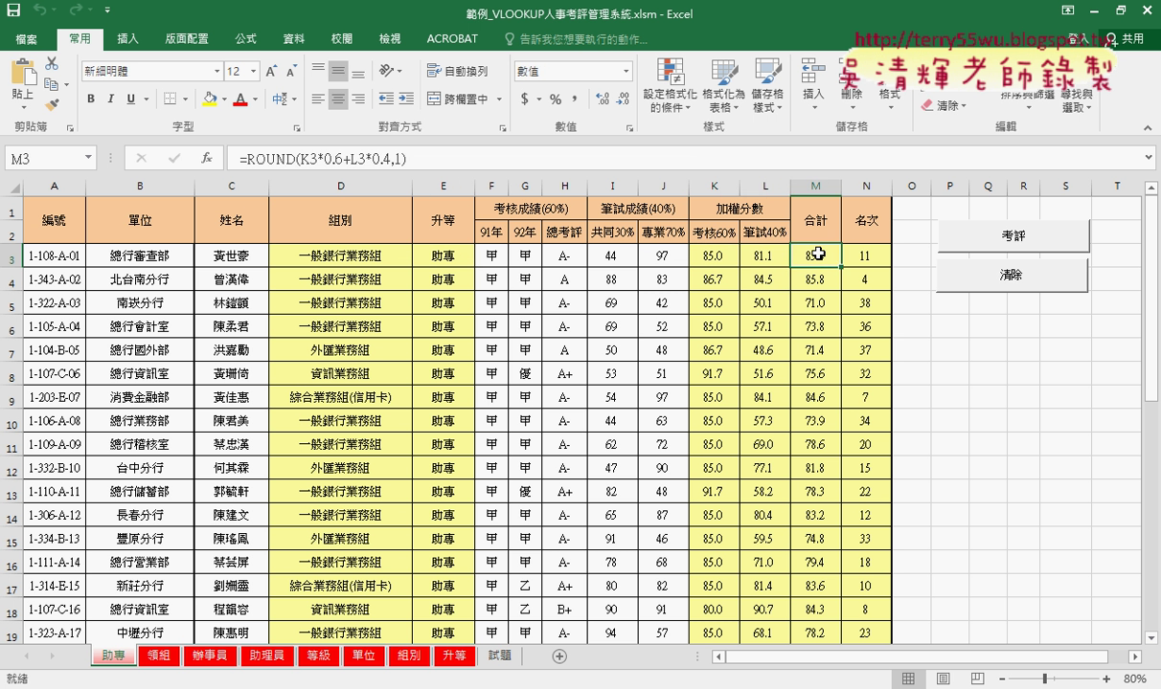
key("Right")
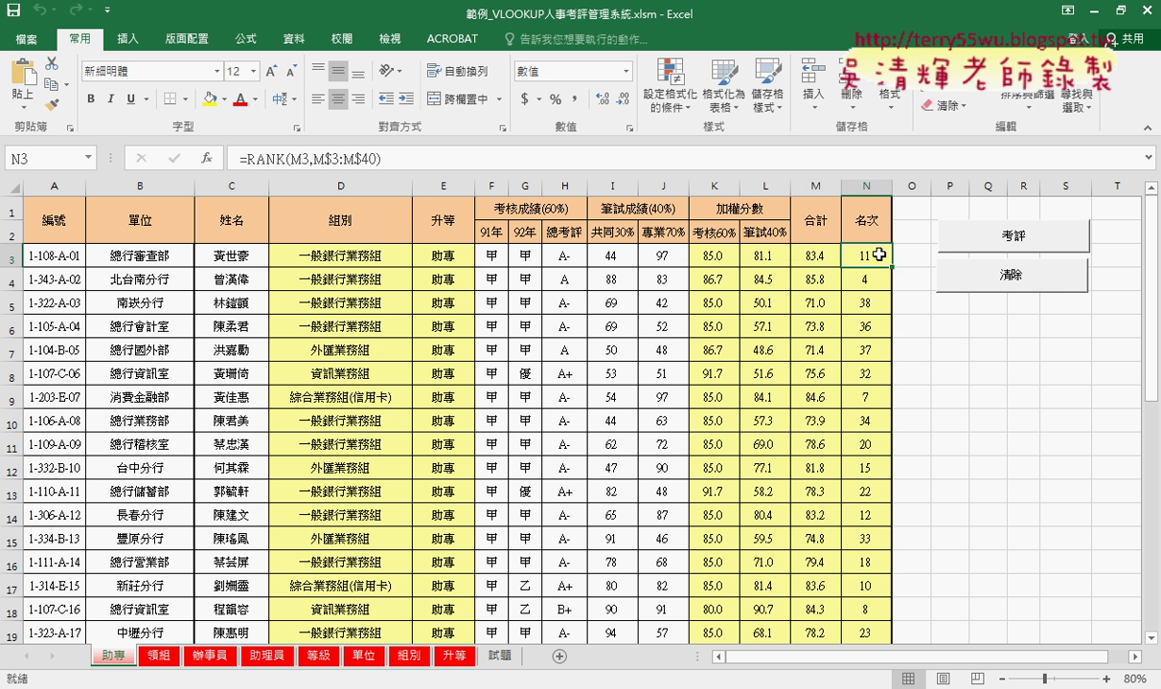
left_click(1009, 278)
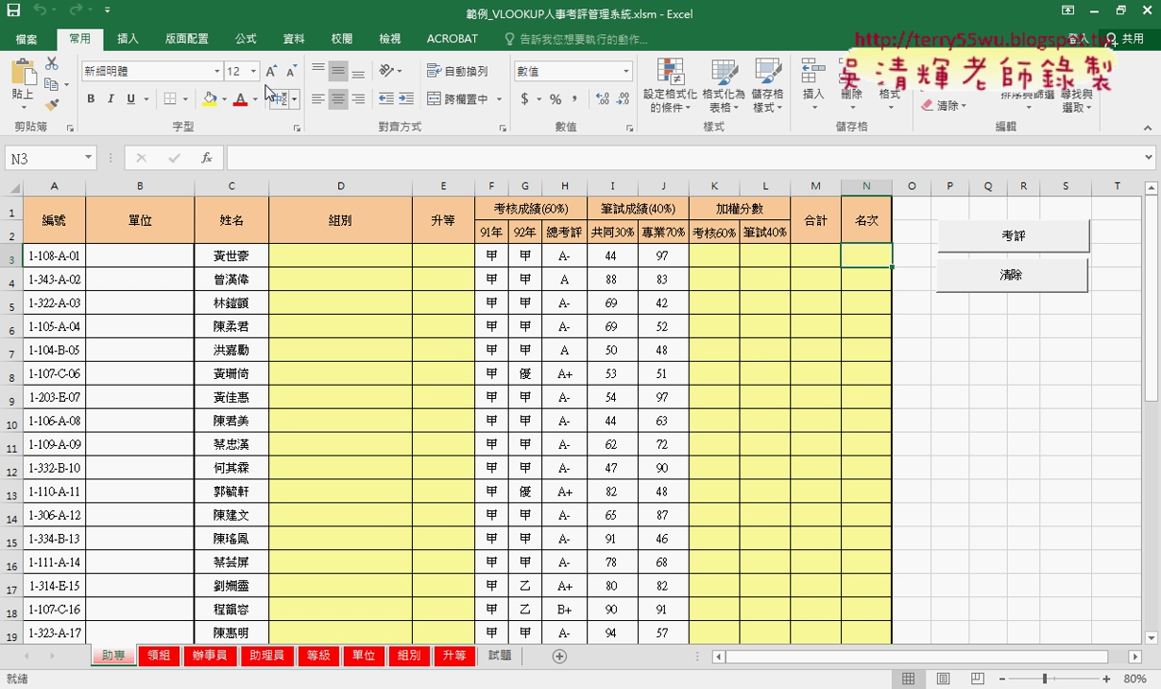
Open the 考評 button's macro code in the VBA editor via 指定巨集.
right_click(967, 232)
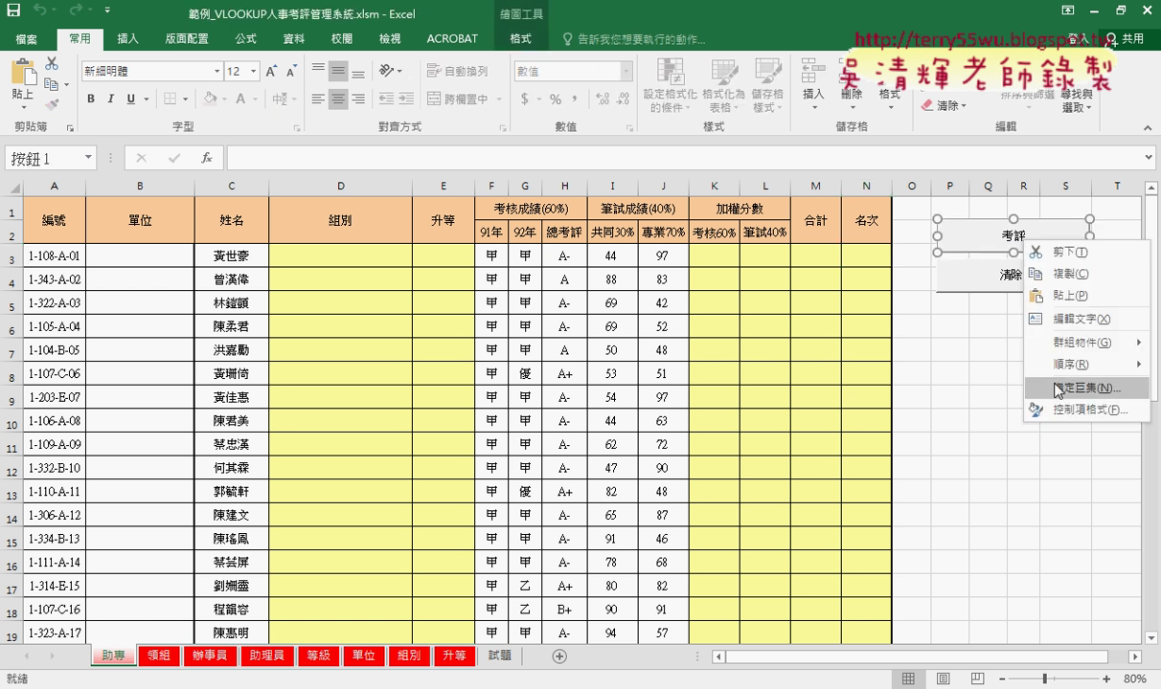
left_click(1001, 368)
left_click(1111, 248)
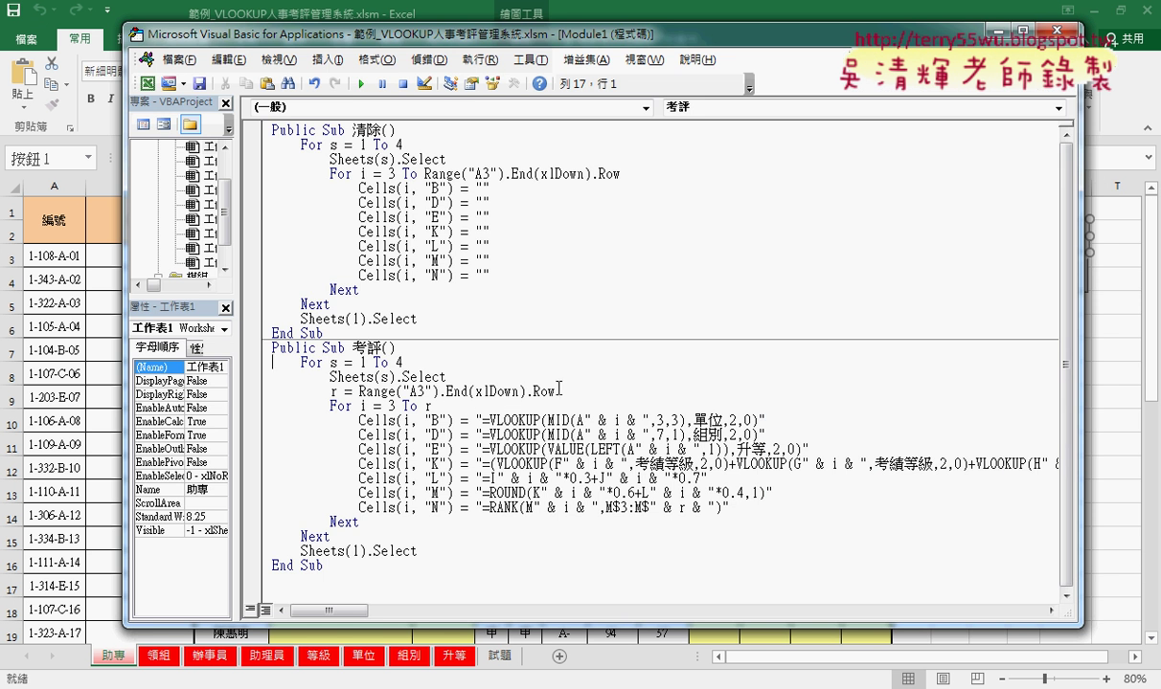
Delete the For s/Sheets(s).Select lines and the closing Next/Sheets(1).Select lines from 考評.
left_click_drag(256, 384, 256, 364)
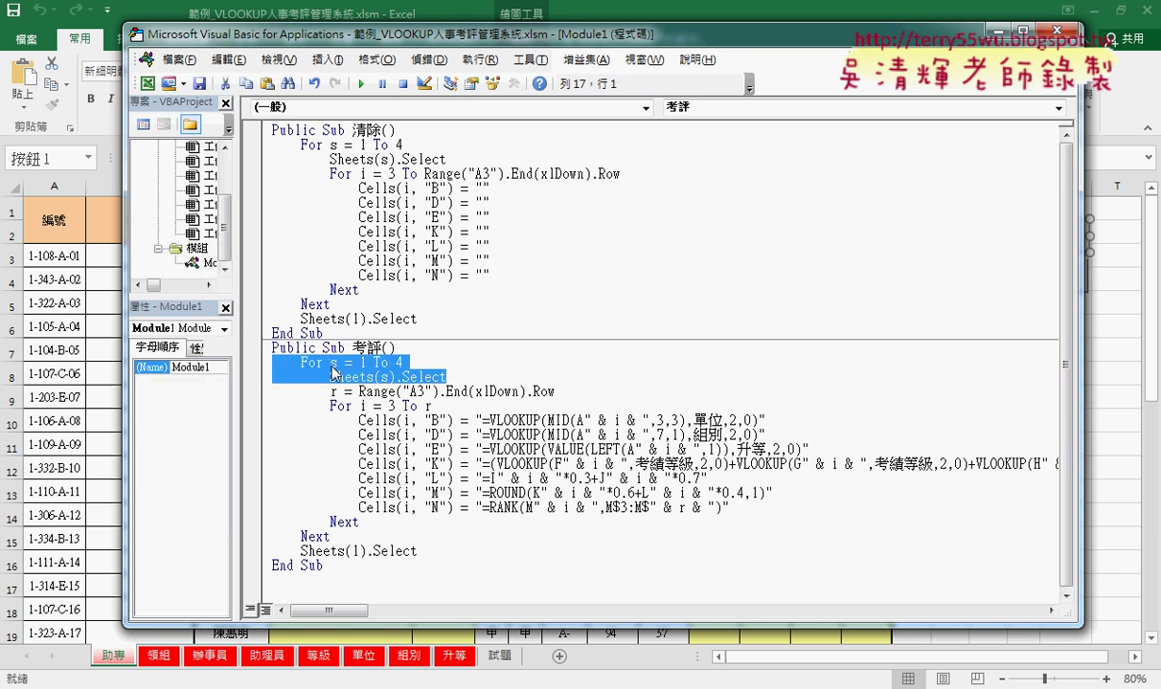
key("Delete")
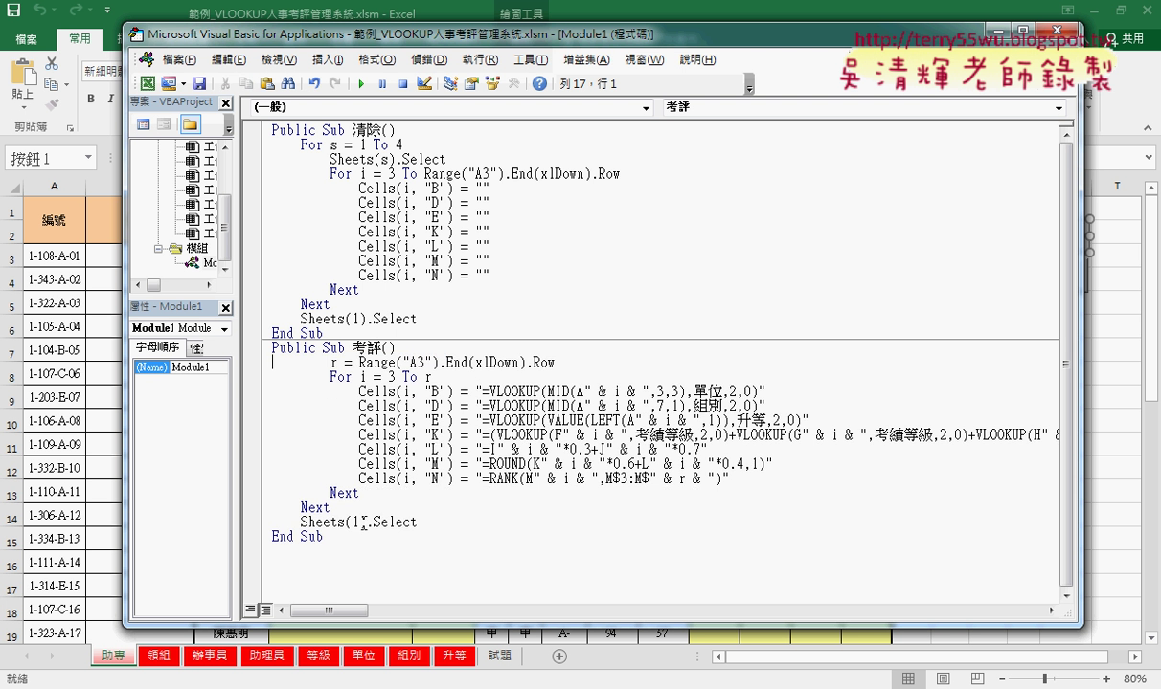
left_click_drag(430, 527, 256, 507)
key("Delete")
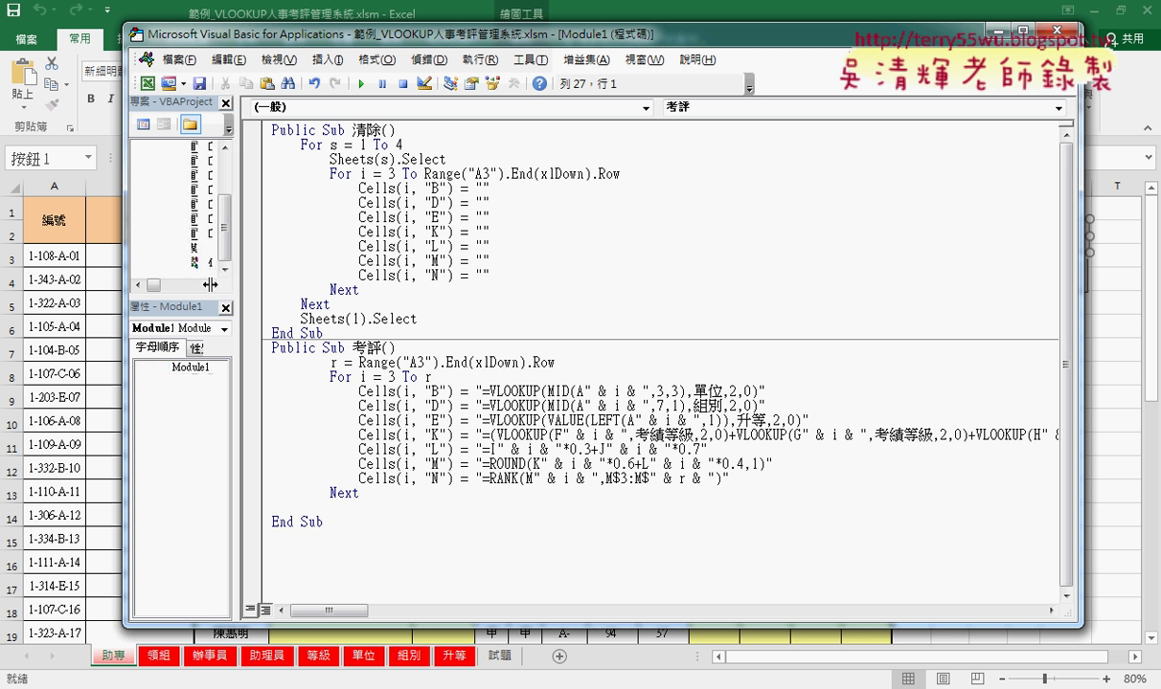
left_click_drag(251, 314, 208, 288)
left_click_drag(369, 38, 582, 59)
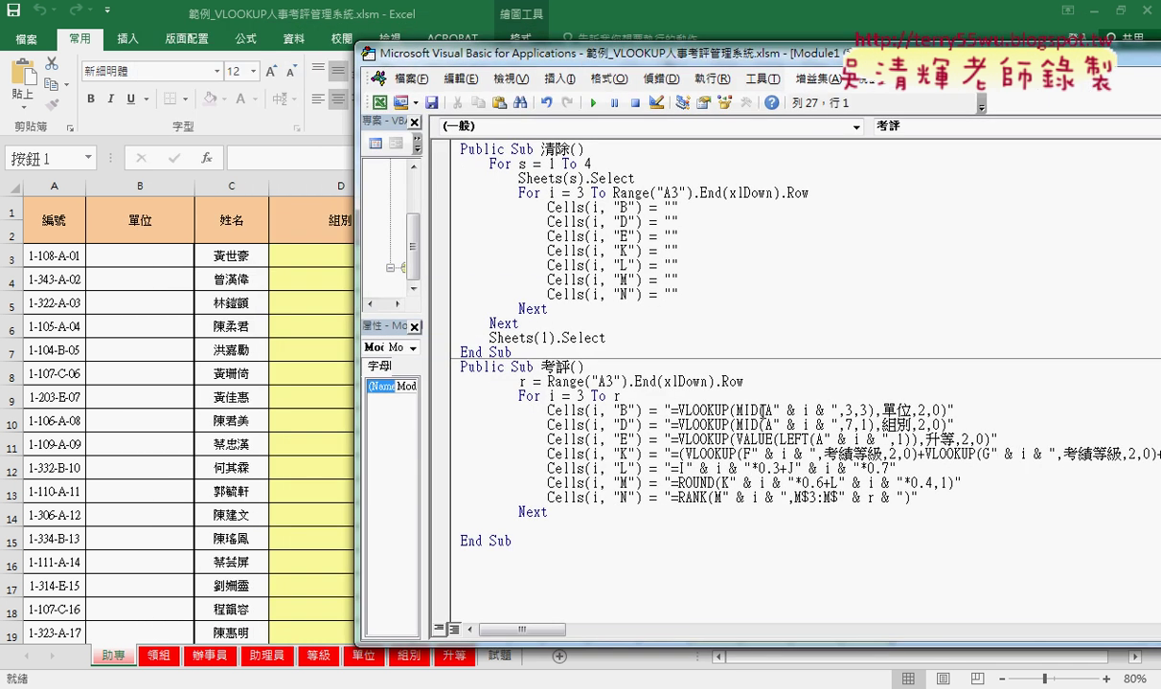
Fix the RANK range to M$3:M$40, run 考評, and check N3's rank formula on 助專.
left_click_drag(840, 498, 901, 496)
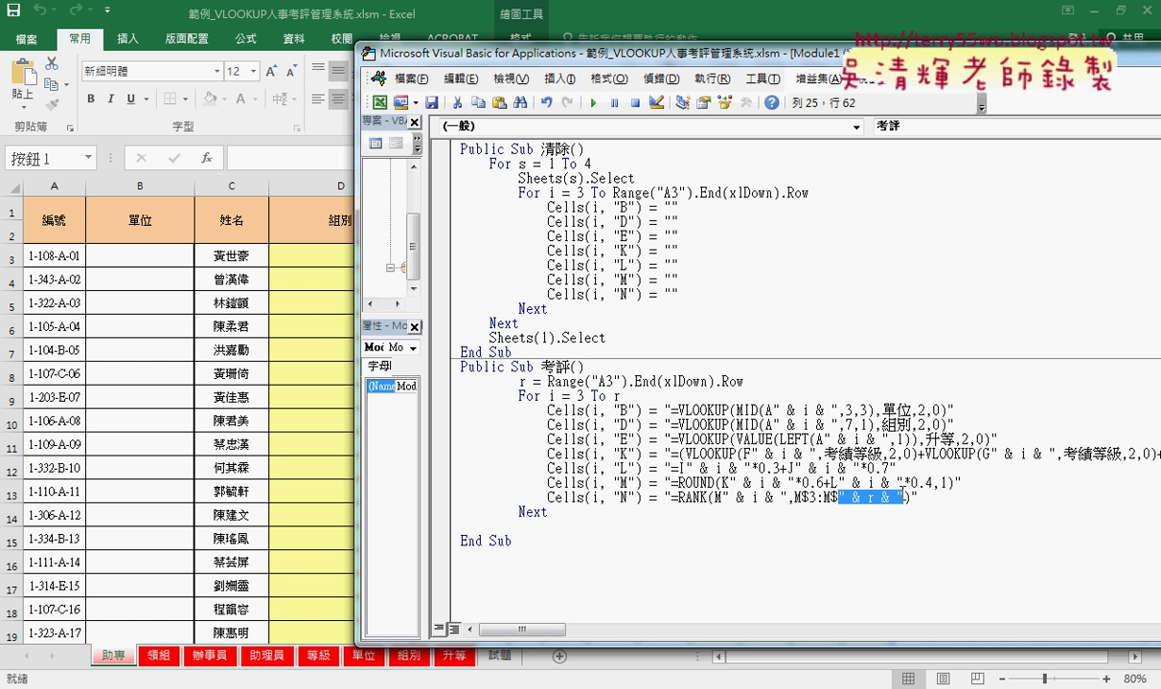
type("40")
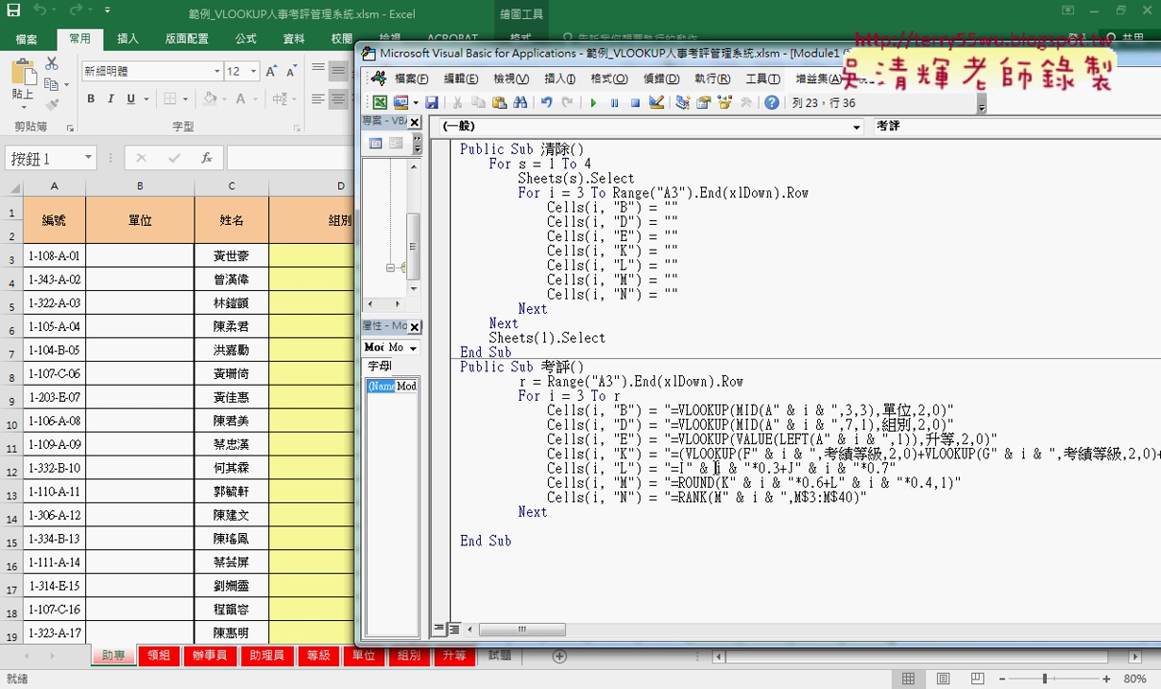
left_click(592, 102)
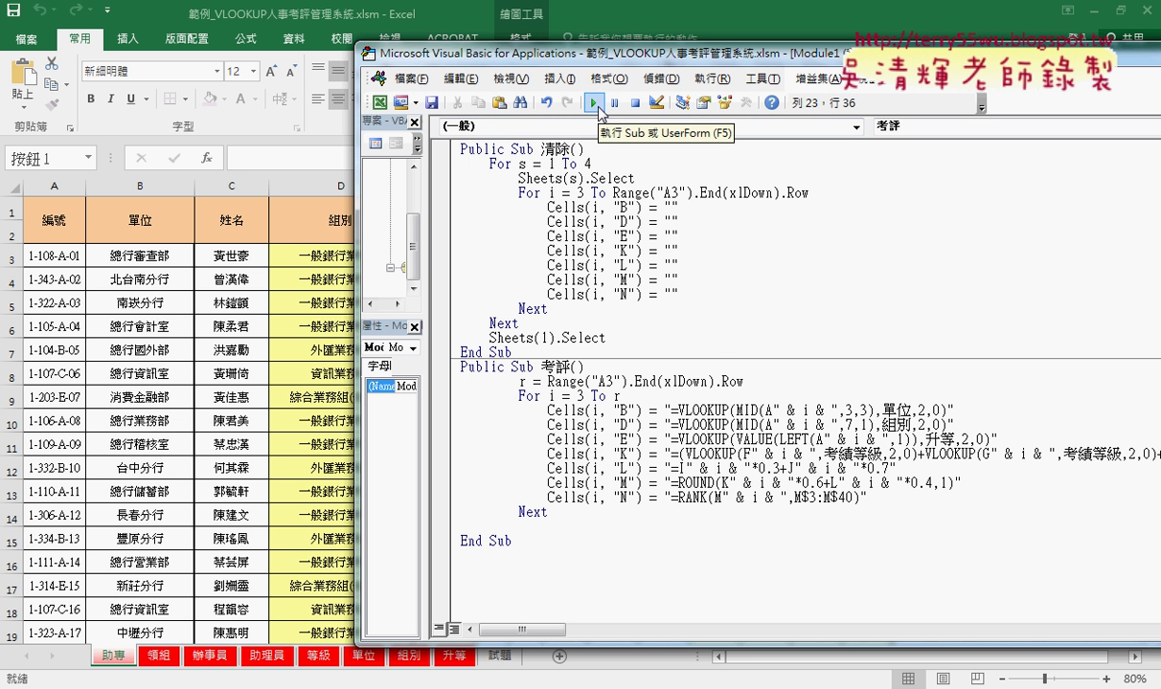
left_click(207, 351)
left_click(878, 259)
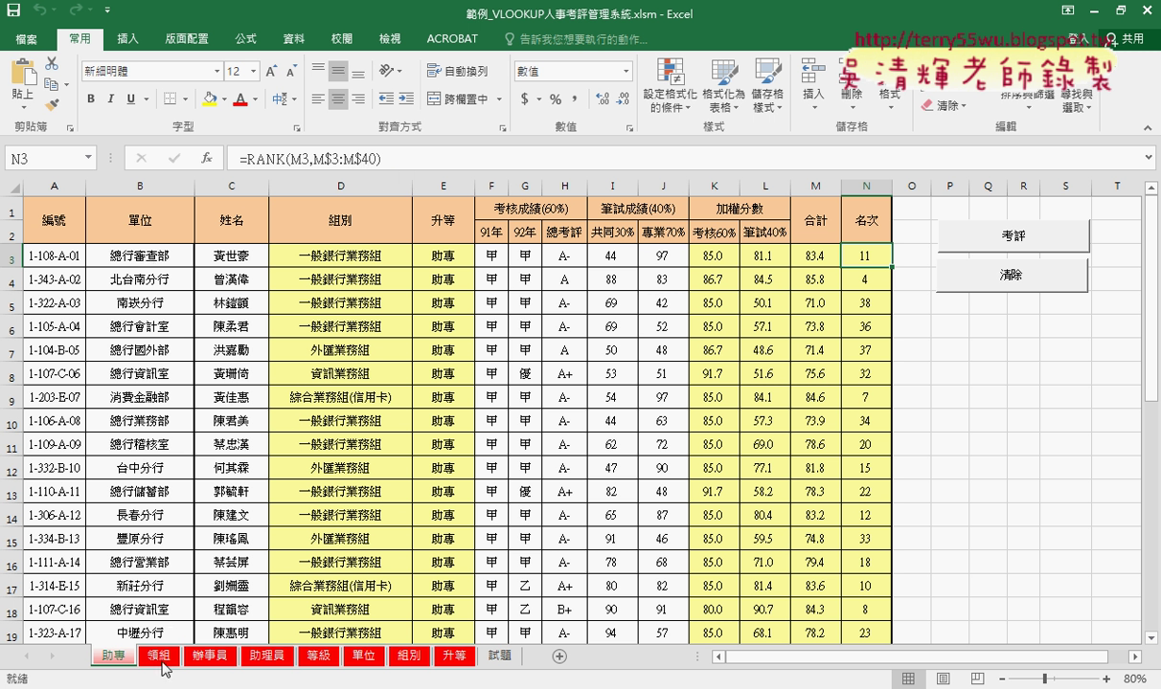
Group the 助專, 領組, 辦事員 and 助理員 sheets together with 助專 active.
left_click(267, 656, "shift")
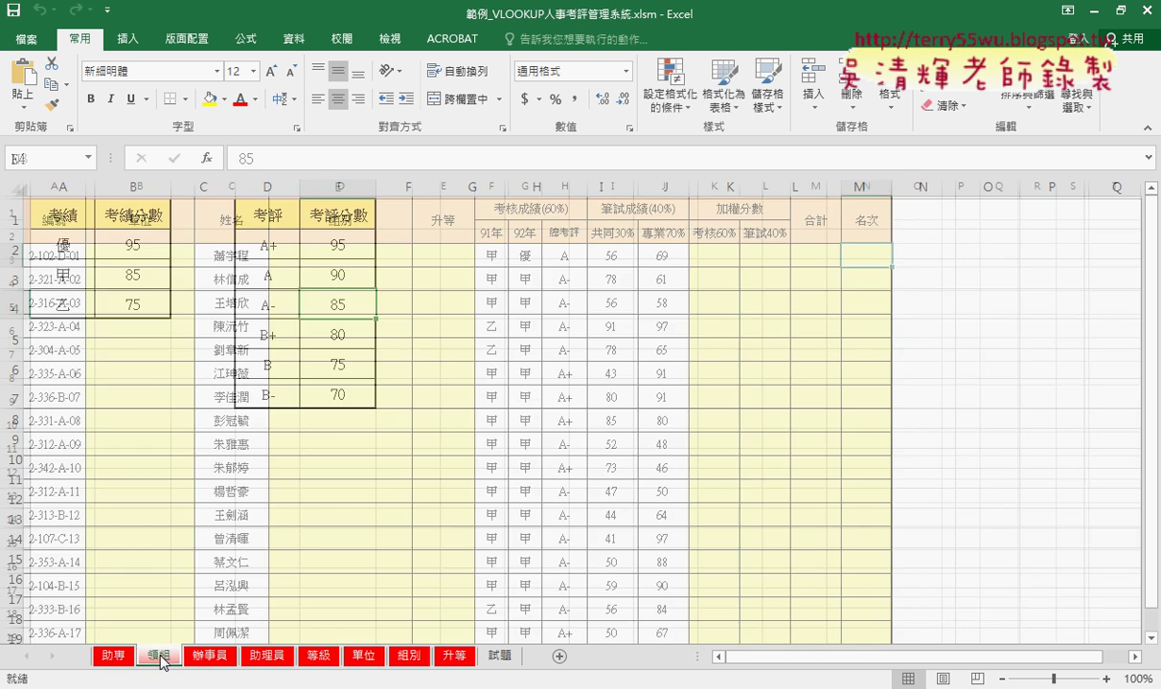
left_click(115, 656)
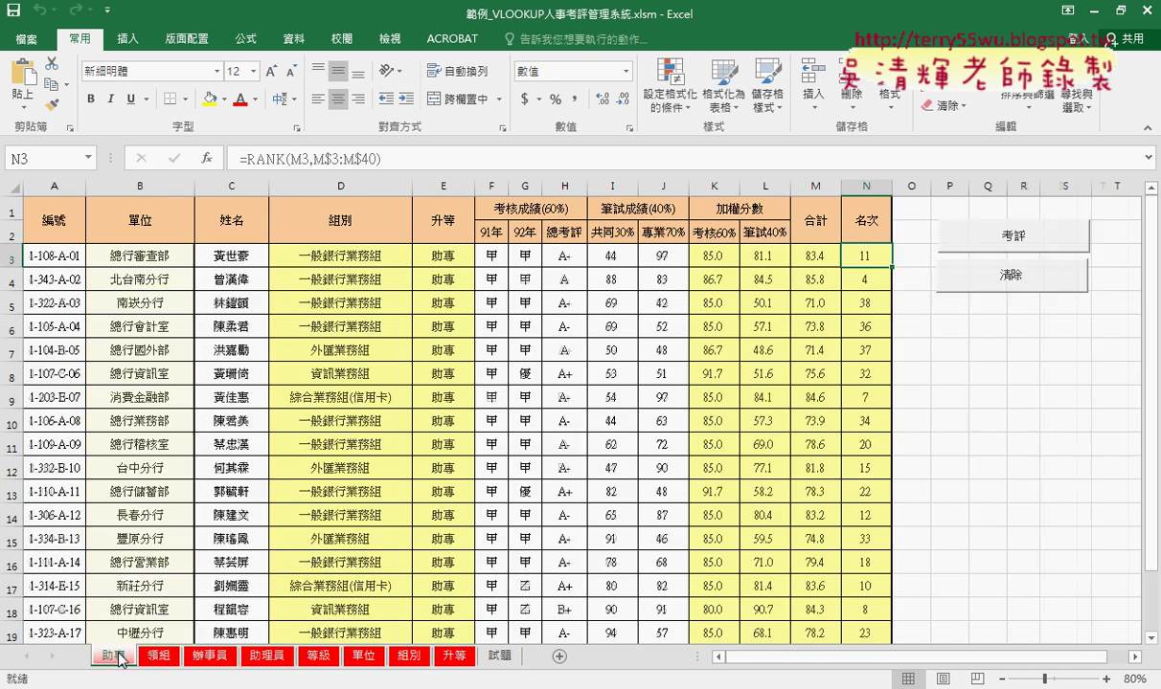
left_click(268, 656, "shift")
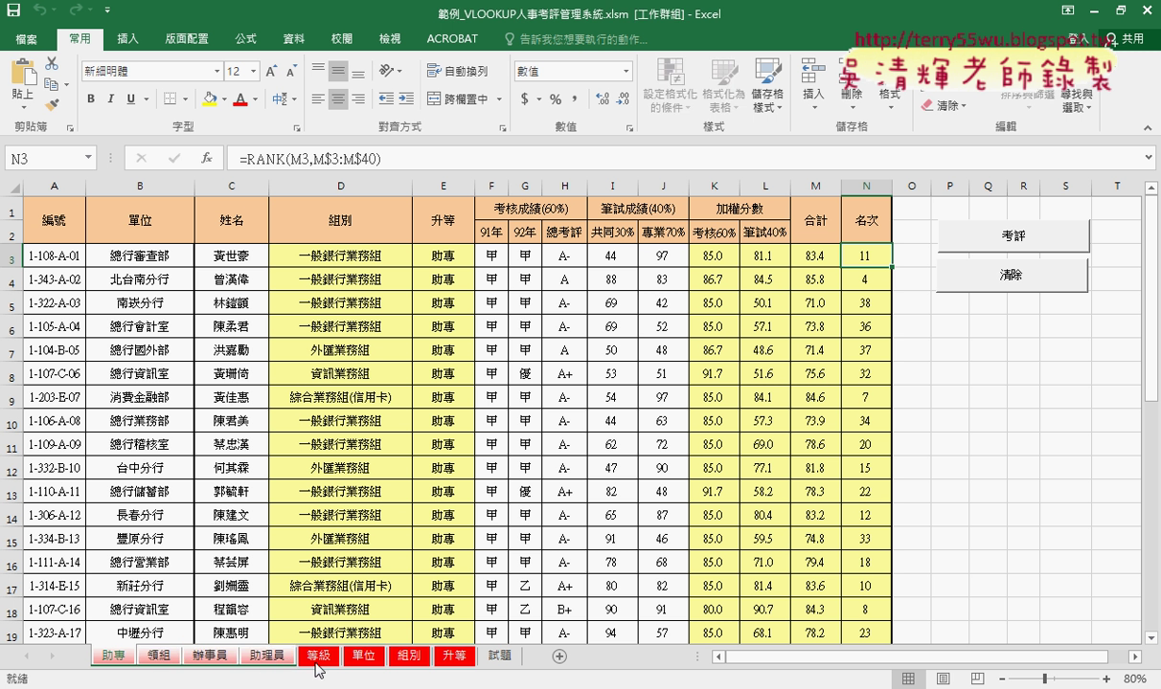
Re-enter the B3, D3 and E3 lookup formulas across the grouped sheets.
left_click(138, 251)
left_click(288, 161)
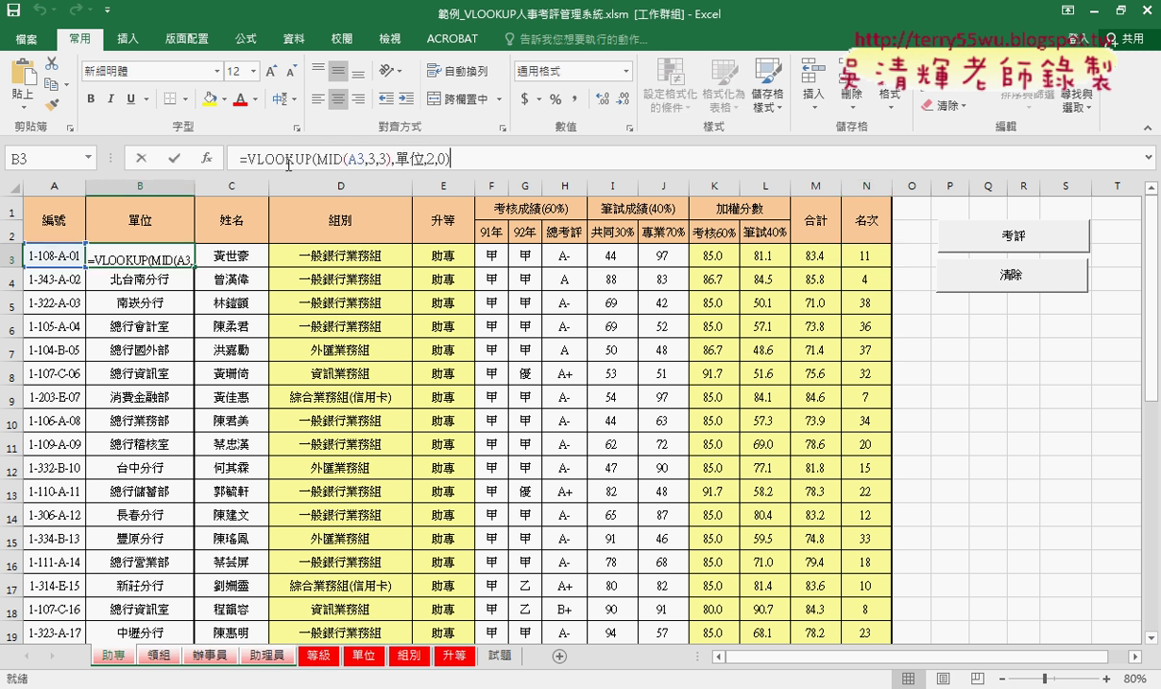
left_click(173, 158)
left_click(328, 259)
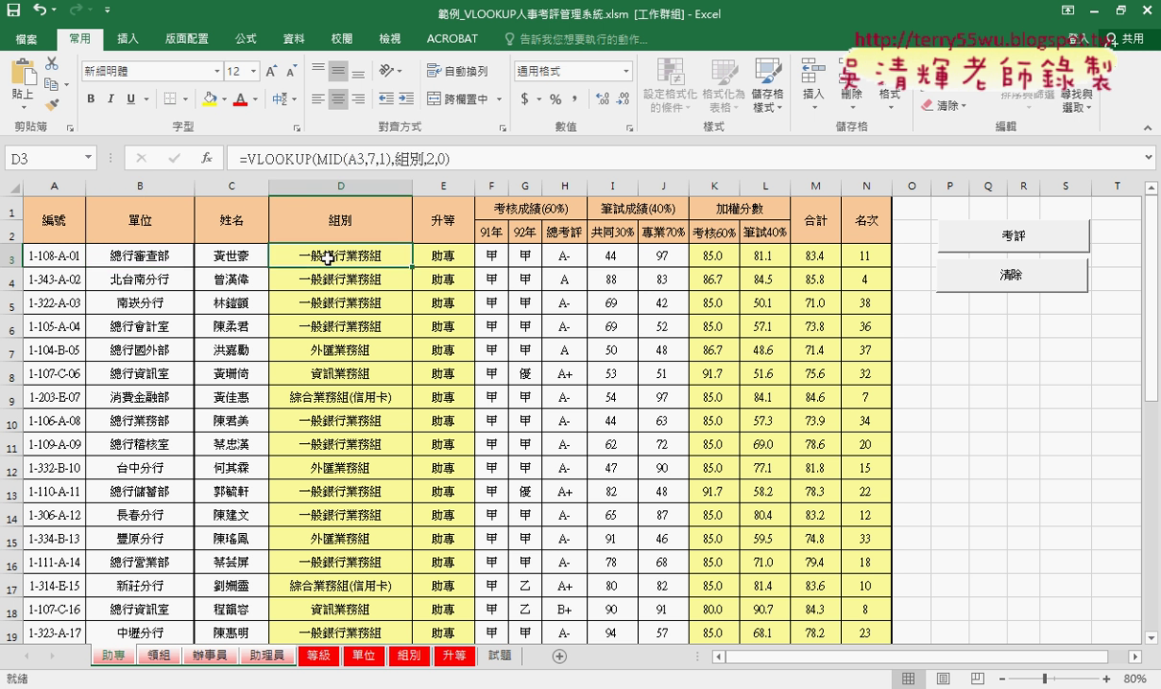
left_click(258, 154)
left_click(172, 159)
left_click(443, 257)
left_click(298, 159)
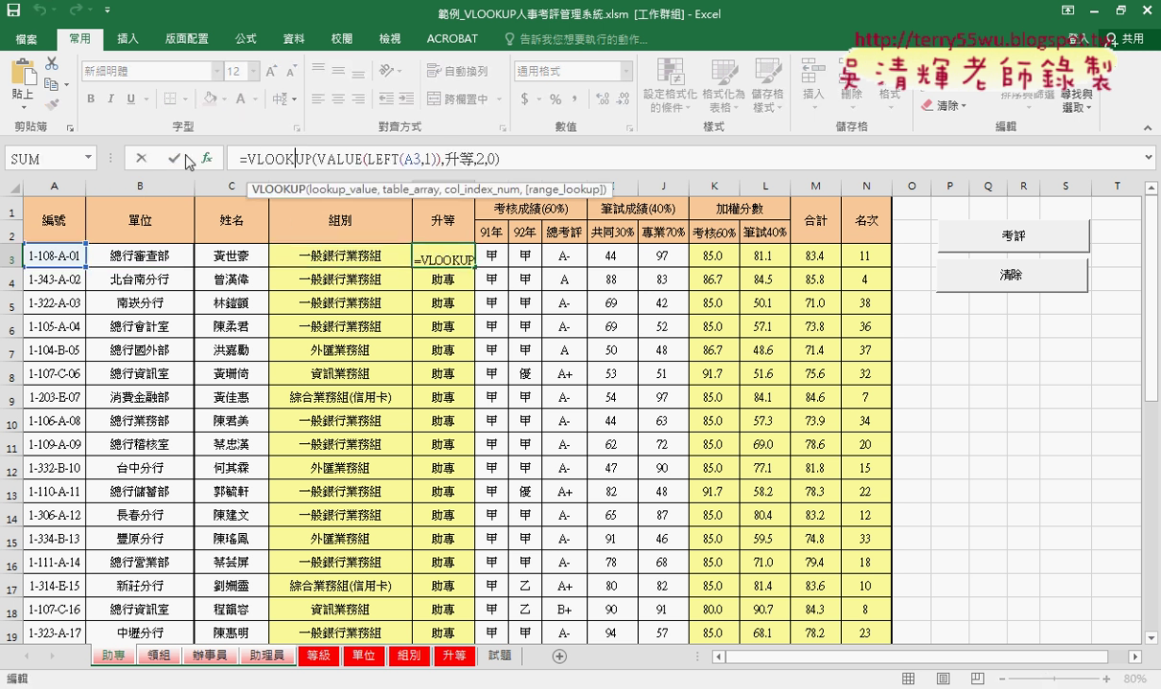
left_click(173, 158)
Re-enter the K3, L3, M3 and N3 score, total and rank formulas across the grouped sheets.
left_click(714, 256)
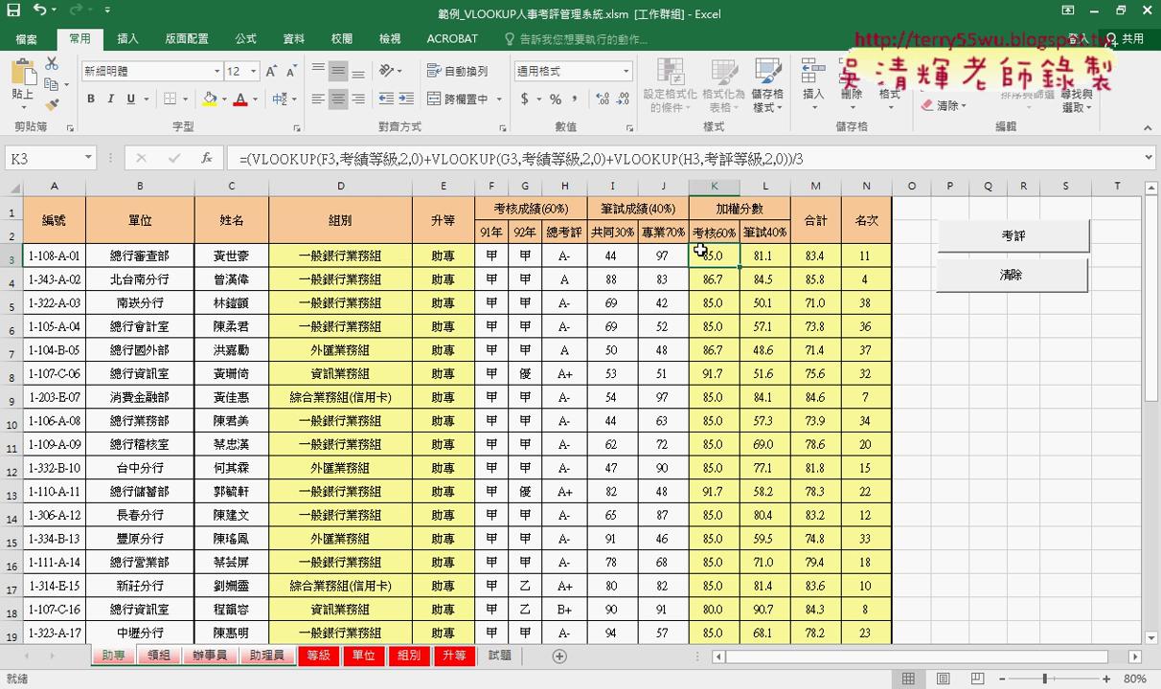
left_click(439, 156)
left_click(172, 159)
left_click(763, 256)
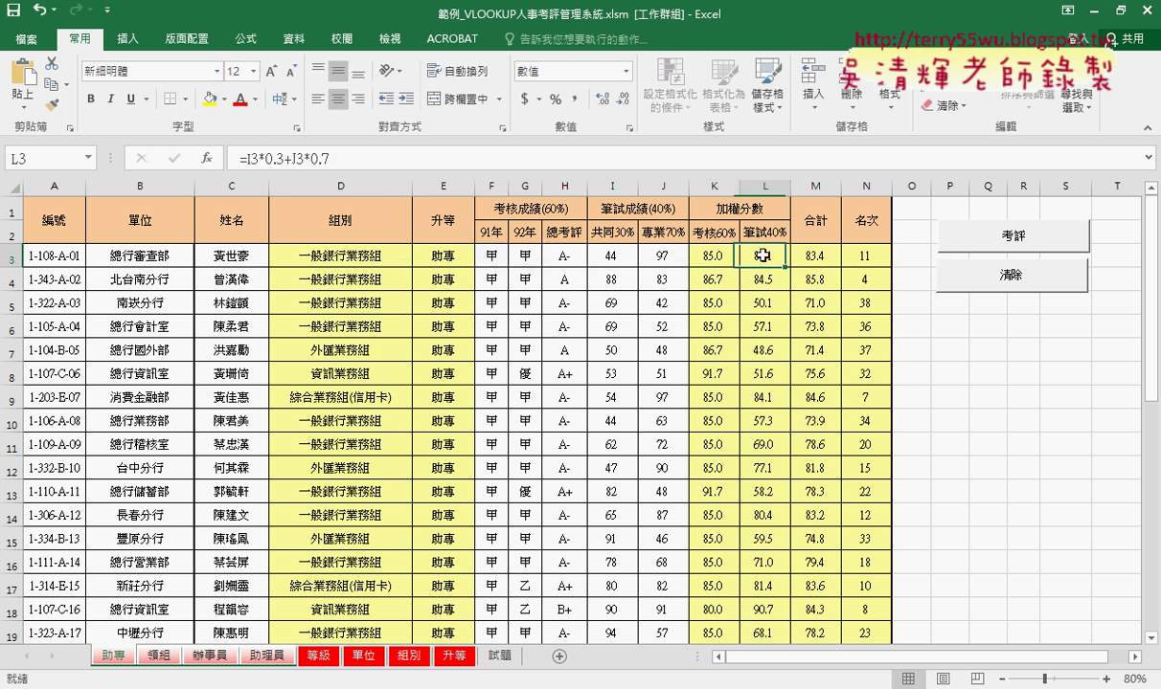
left_click(253, 159)
left_click(173, 159)
left_click(823, 256)
left_click(289, 156)
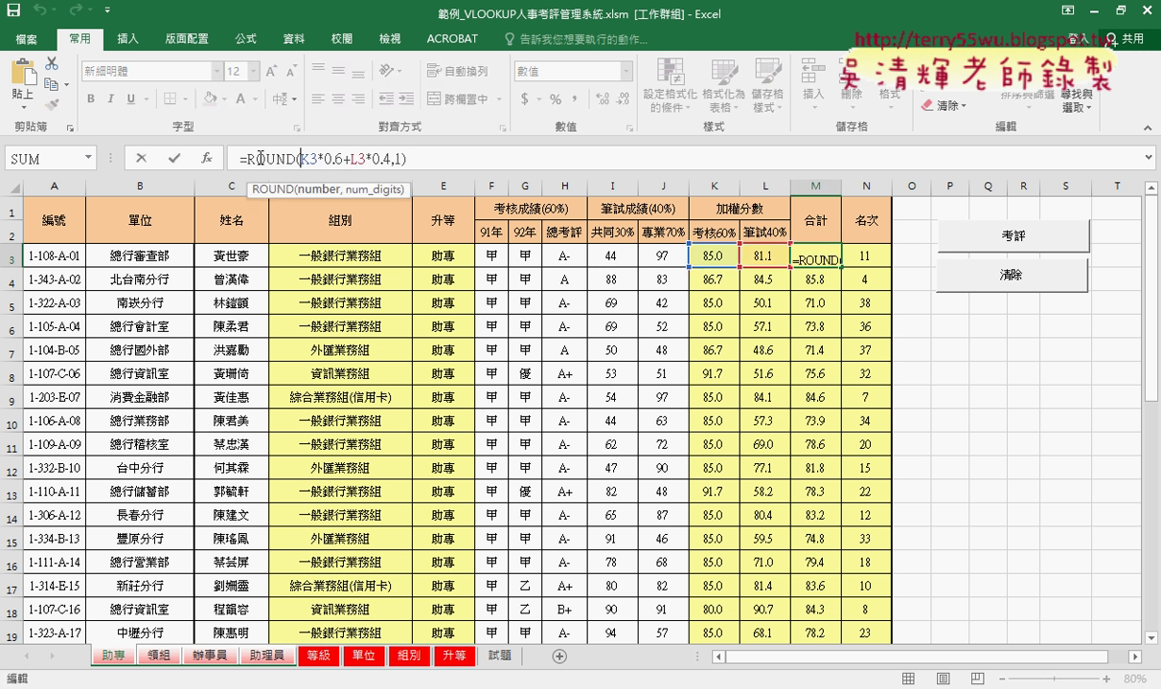
left_click(176, 159)
left_click(842, 254)
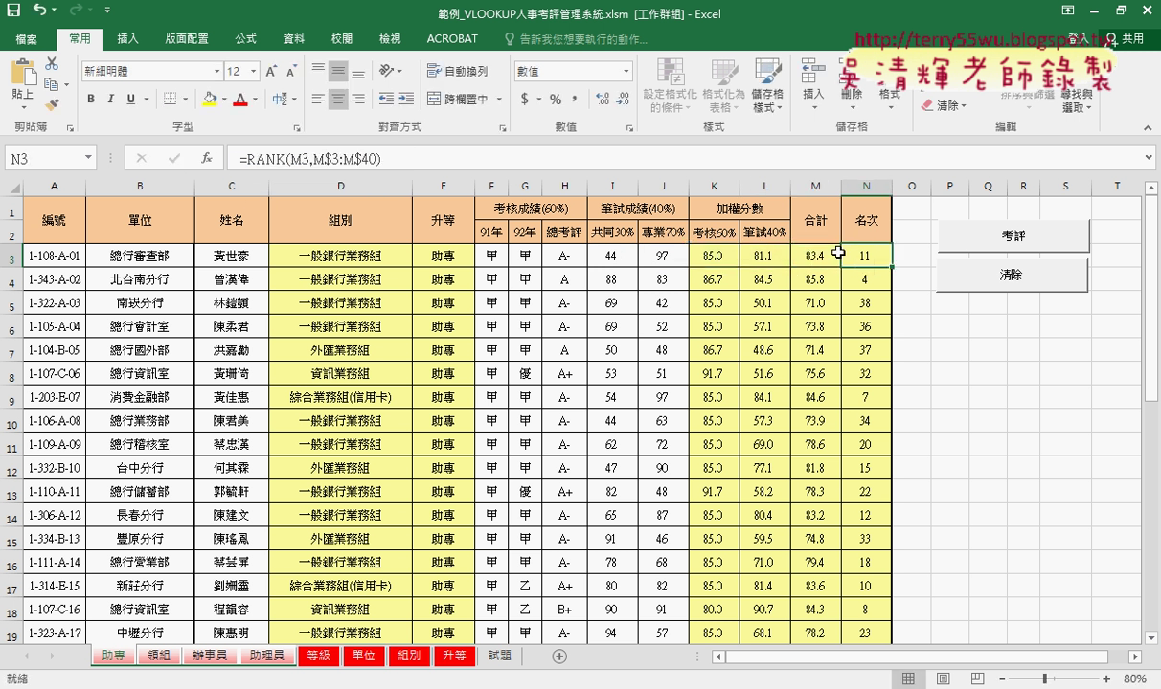
left_click(356, 159)
left_click(173, 159)
On the 領組 sheet, fill the 單位, 組別 and 升等 formulas down columns B, D and E.
left_click(321, 656)
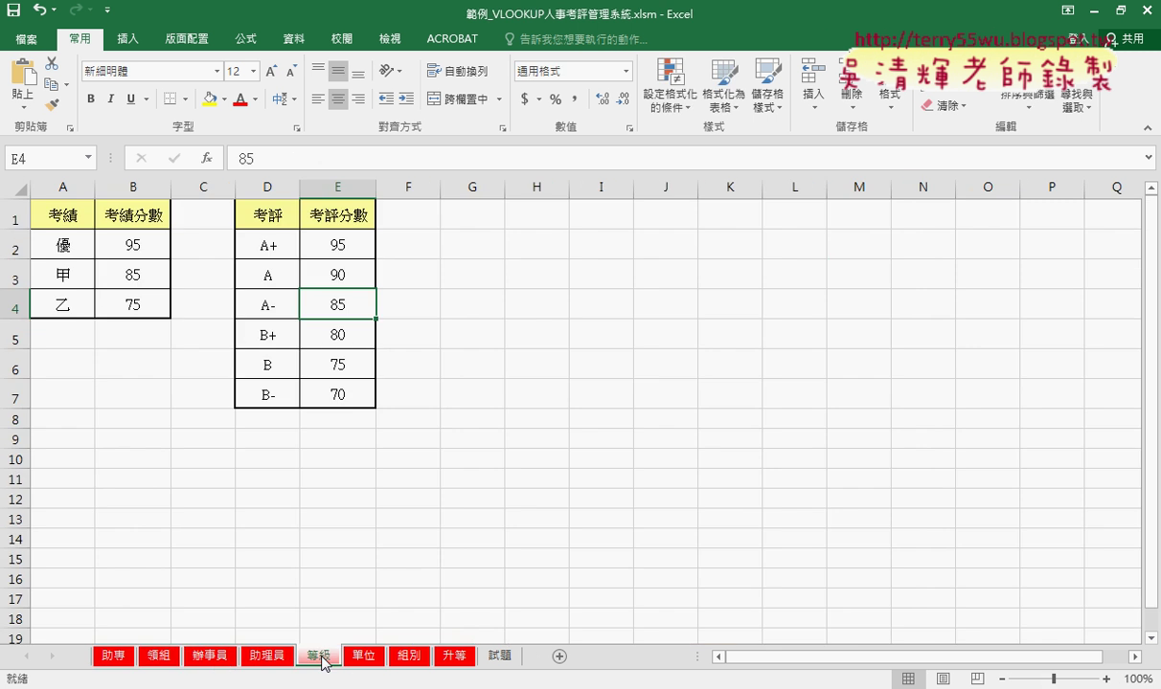
left_click(159, 656)
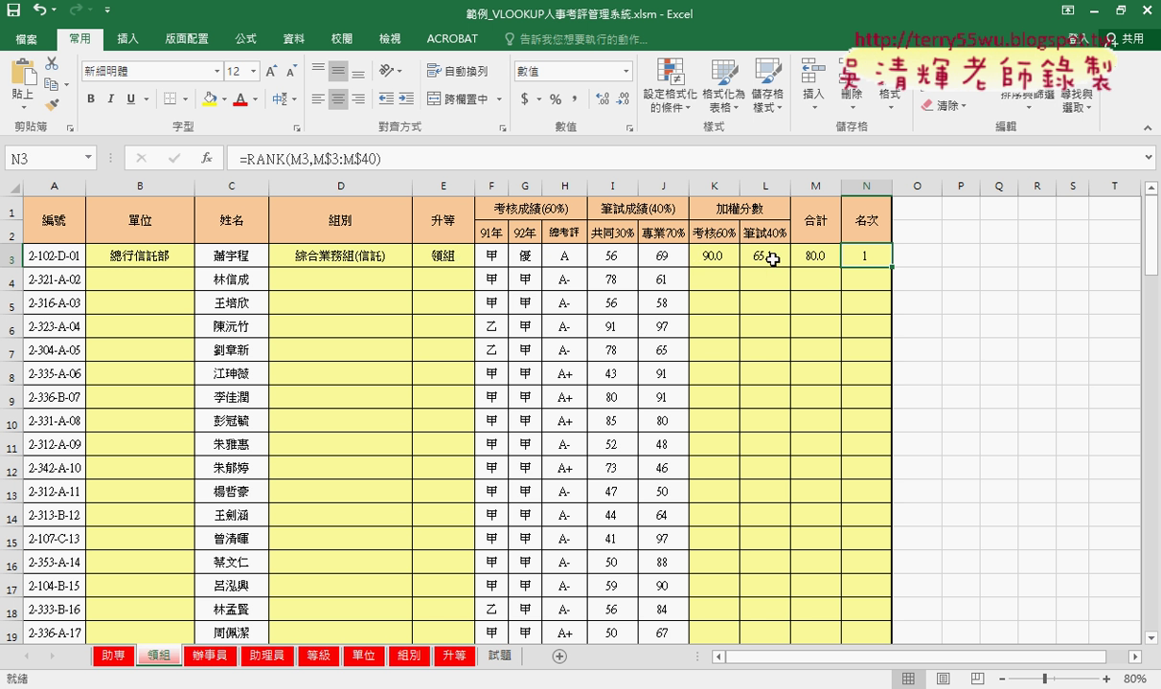
left_click(109, 255)
double_click(195, 267)
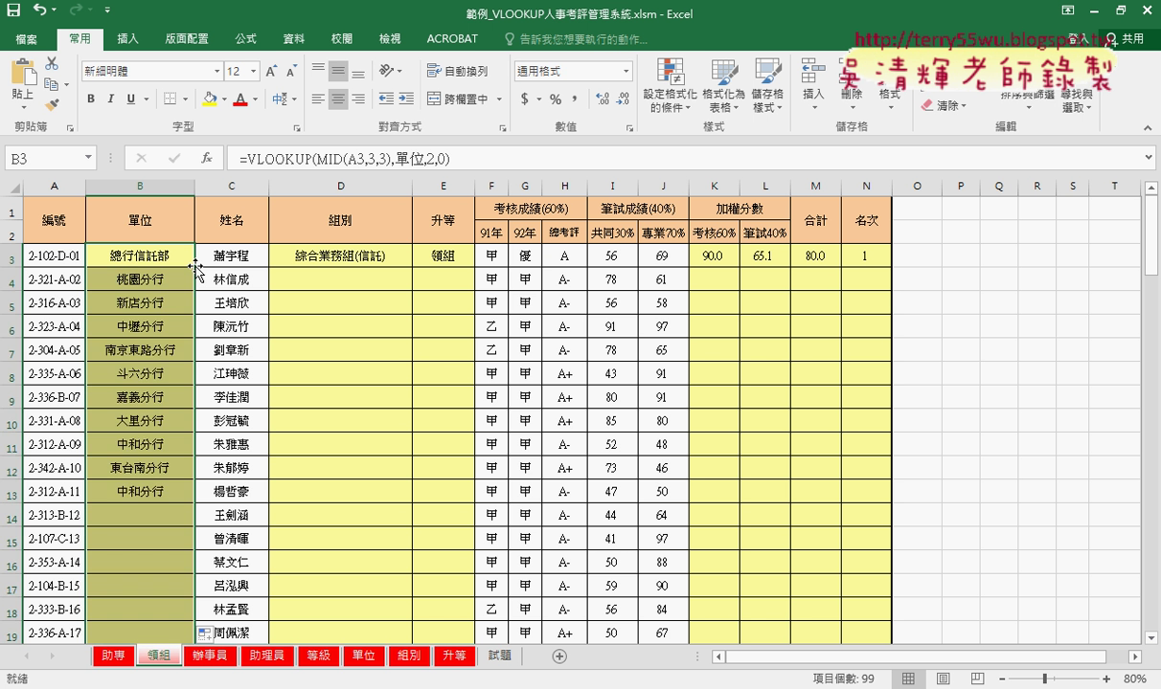
left_click(309, 251)
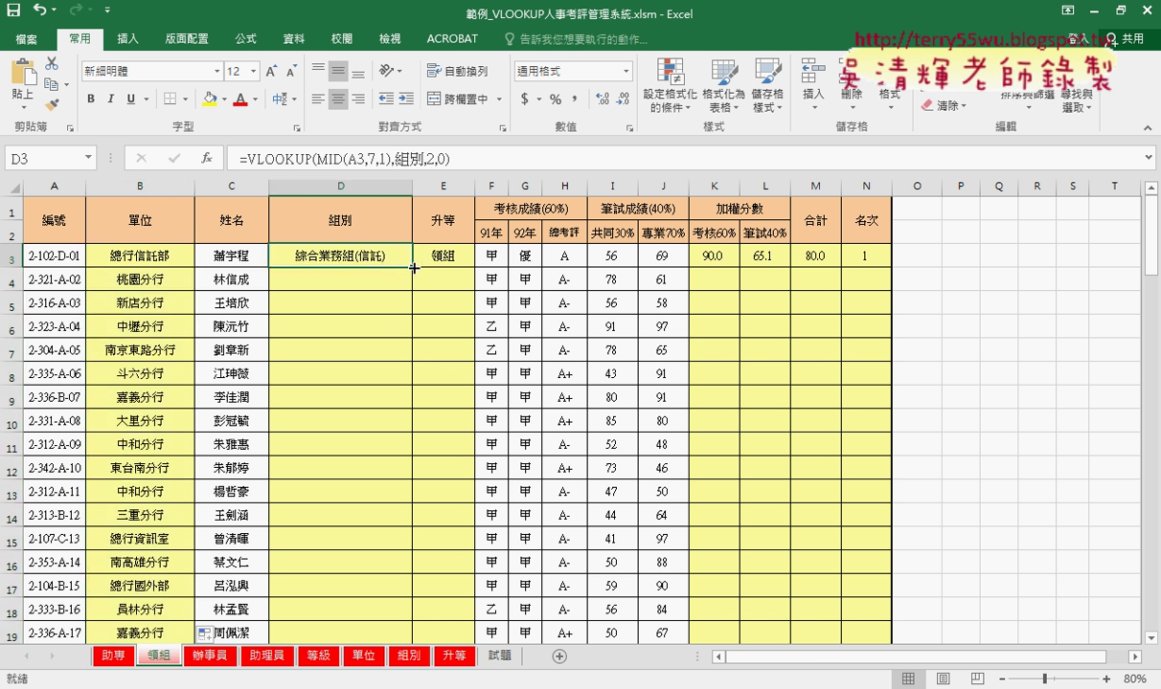
double_click(414, 267)
left_click(456, 254)
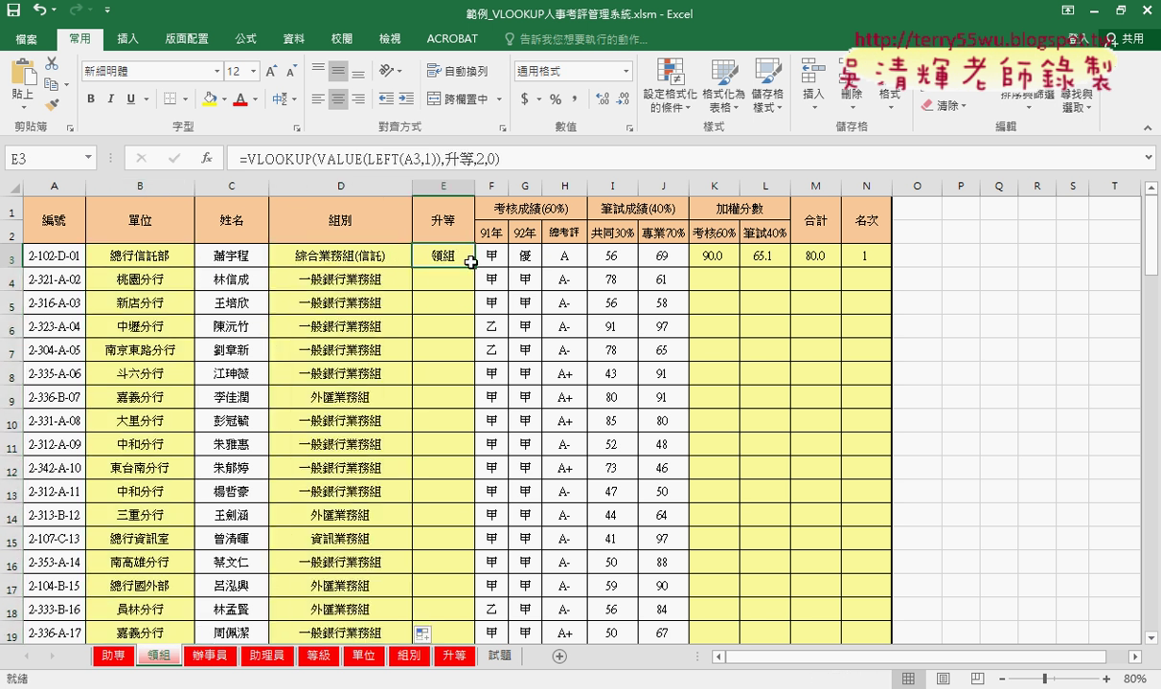
double_click(471, 262)
Fill the appraisal, written-test, total and rank formulas down columns K to N.
left_click(717, 255)
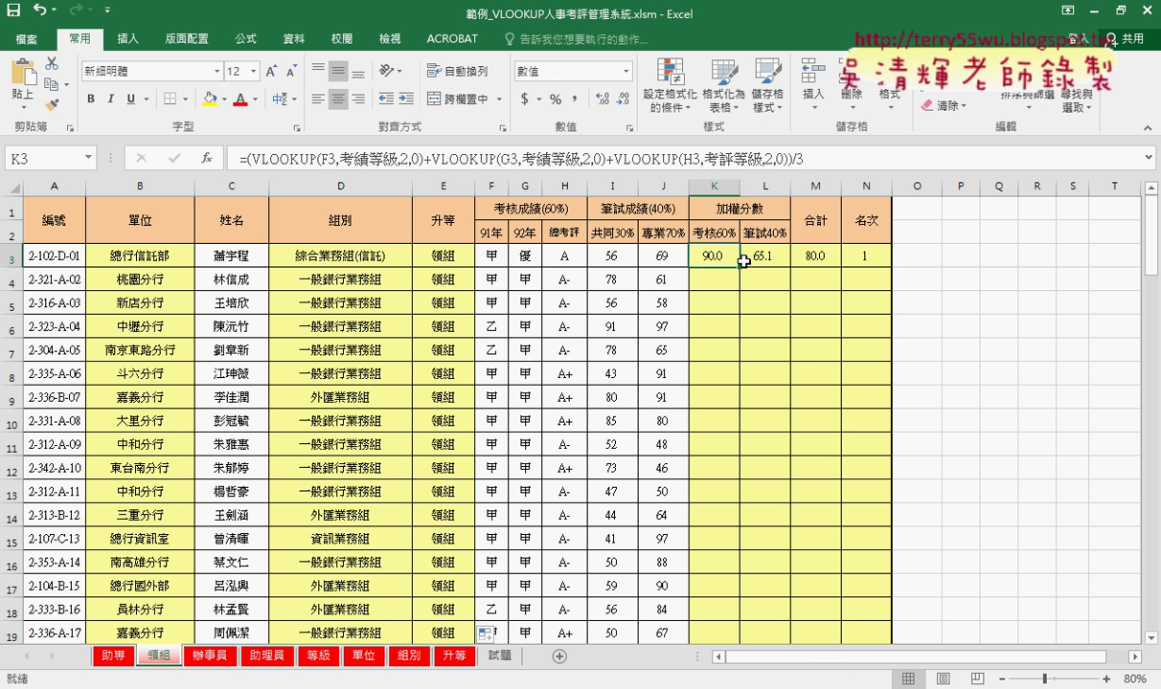
double_click(740, 267)
left_click(761, 256)
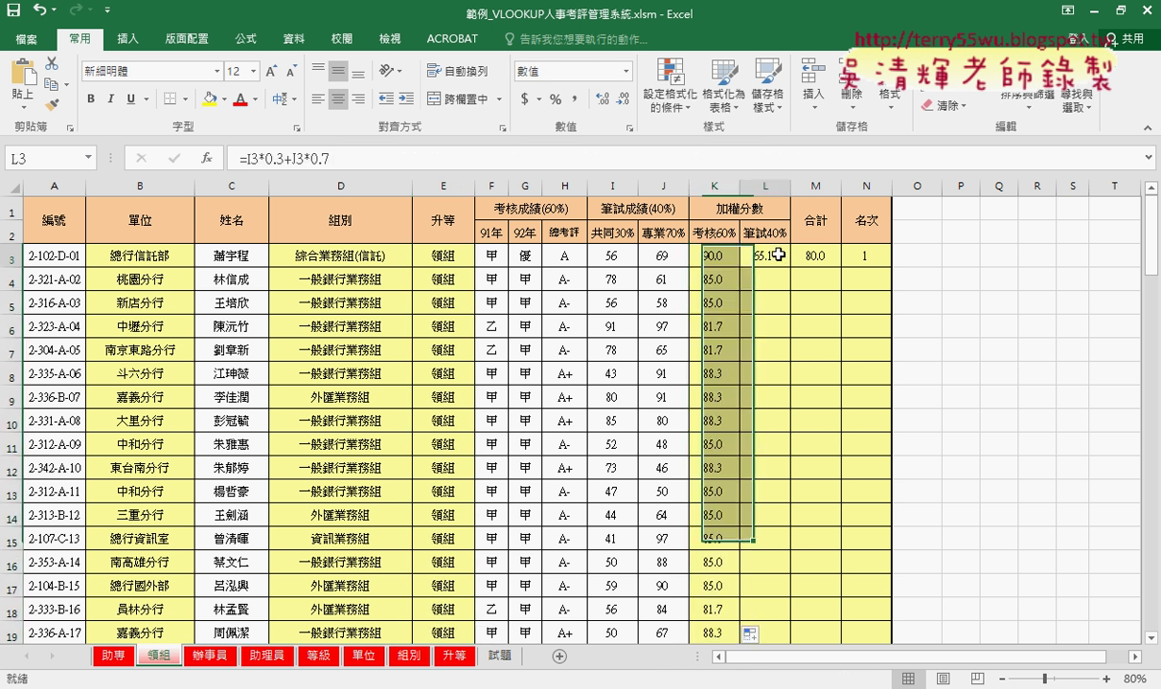
double_click(787, 268)
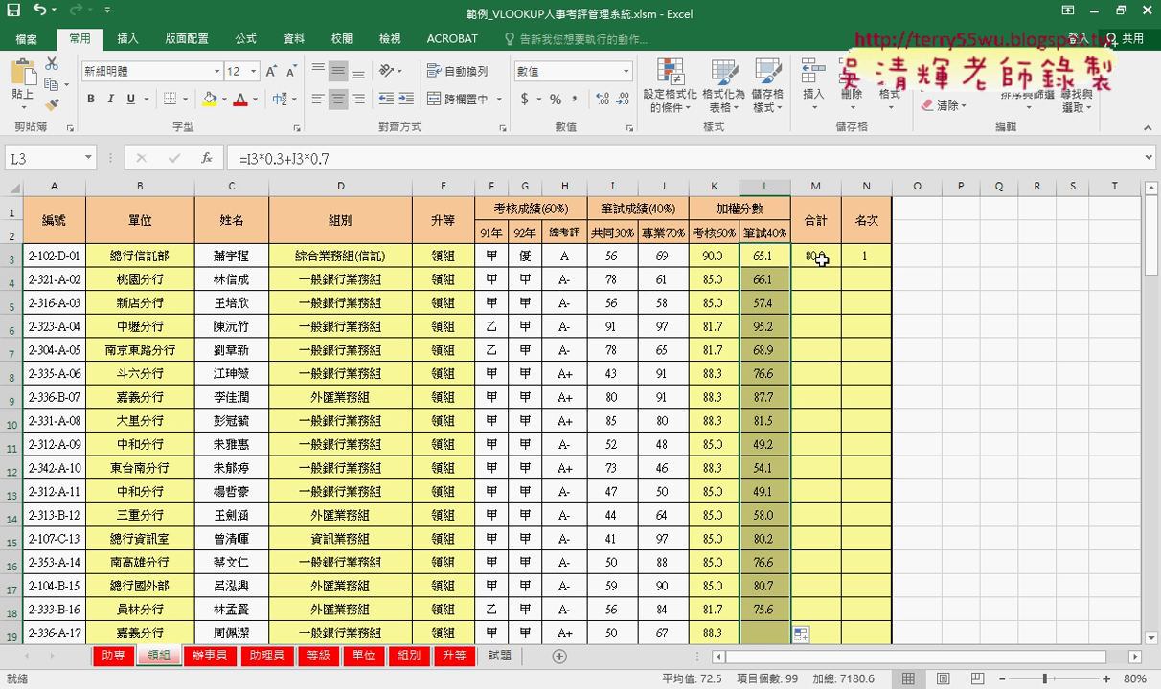
left_click(815, 256)
double_click(842, 270)
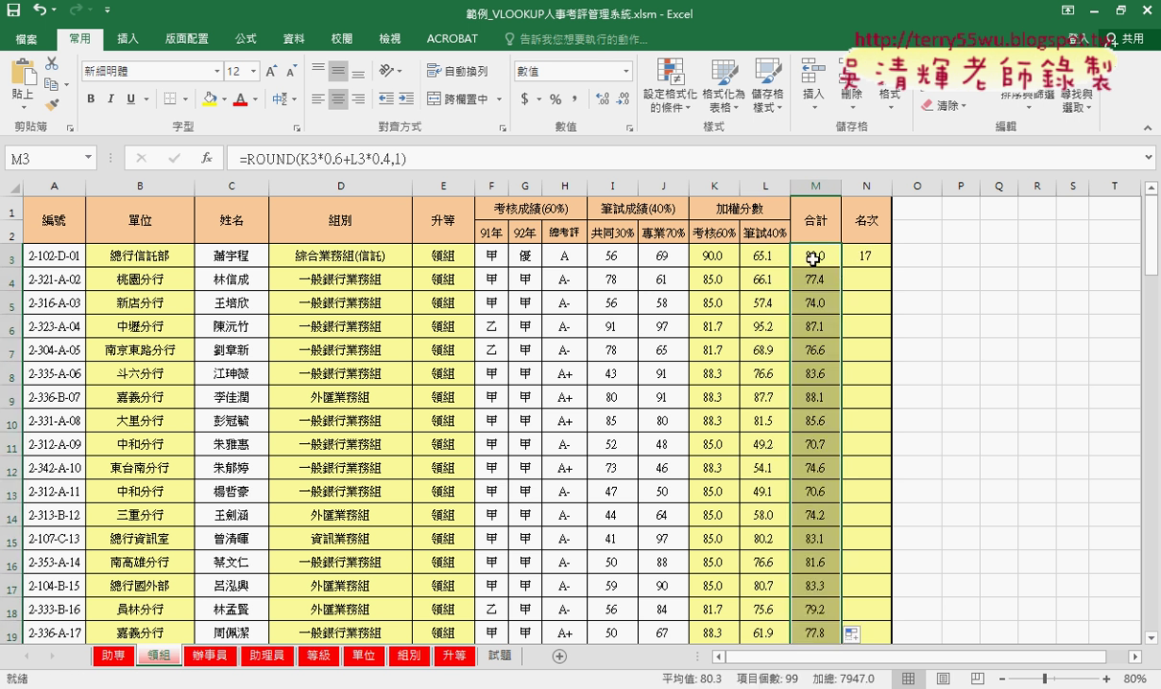
left_click(878, 260)
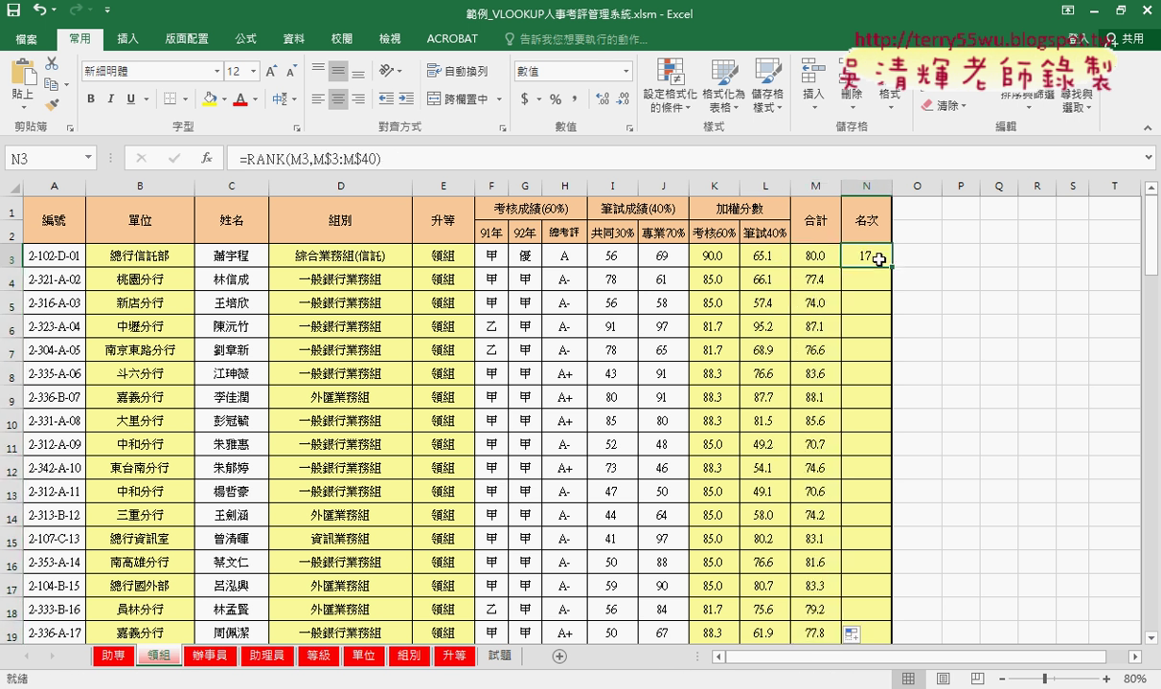
double_click(892, 266)
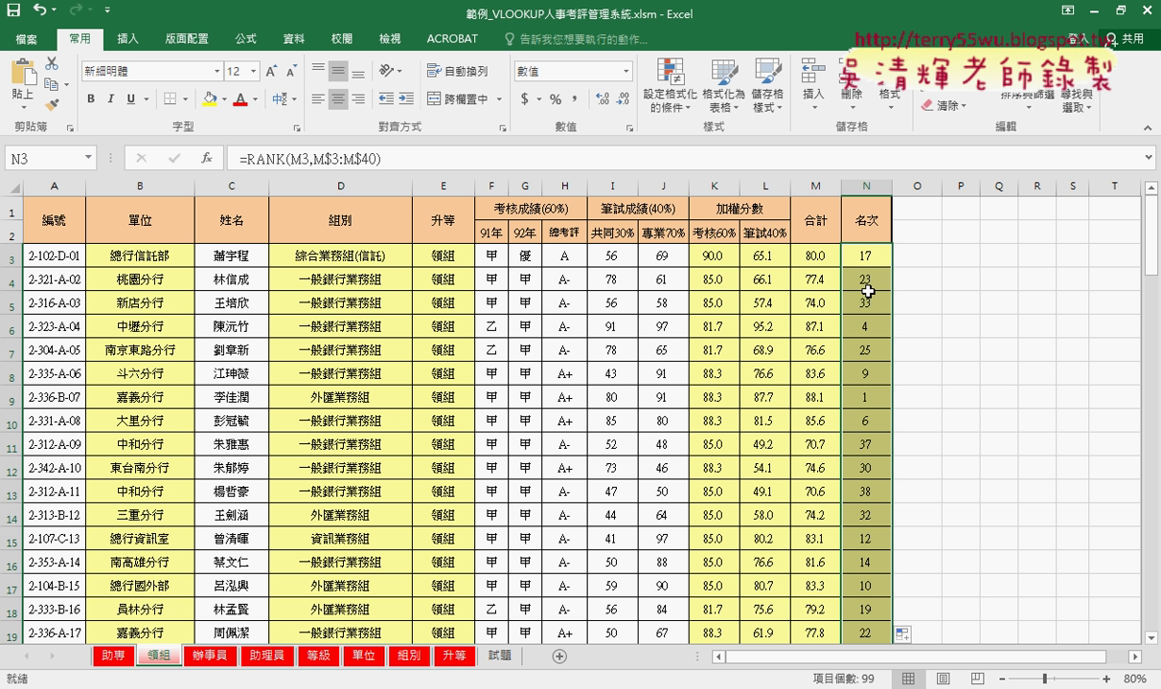
Change 領組's N3 rank formula to =RANK(M3,M$3:M$101).
scroll(906, 342, "down", 1)
scroll(906, 341, "down", 7)
scroll(904, 339, "down", 6)
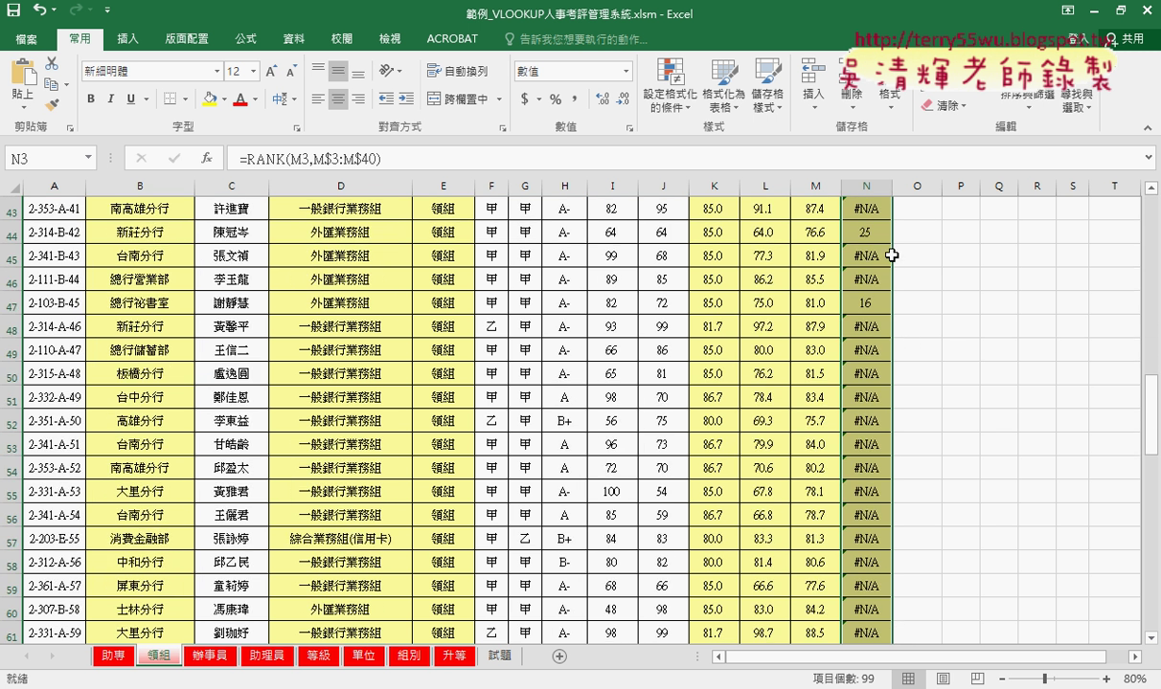
scroll(870, 329, "up", 8)
scroll(866, 316, "up", 6)
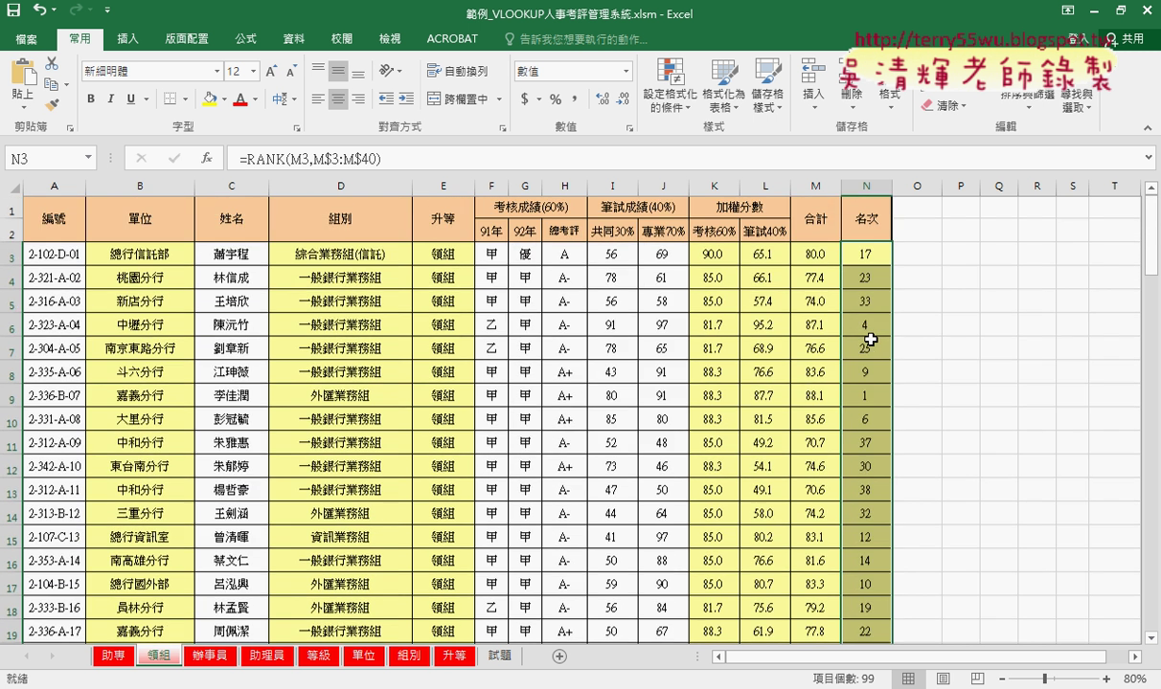
left_click(379, 158)
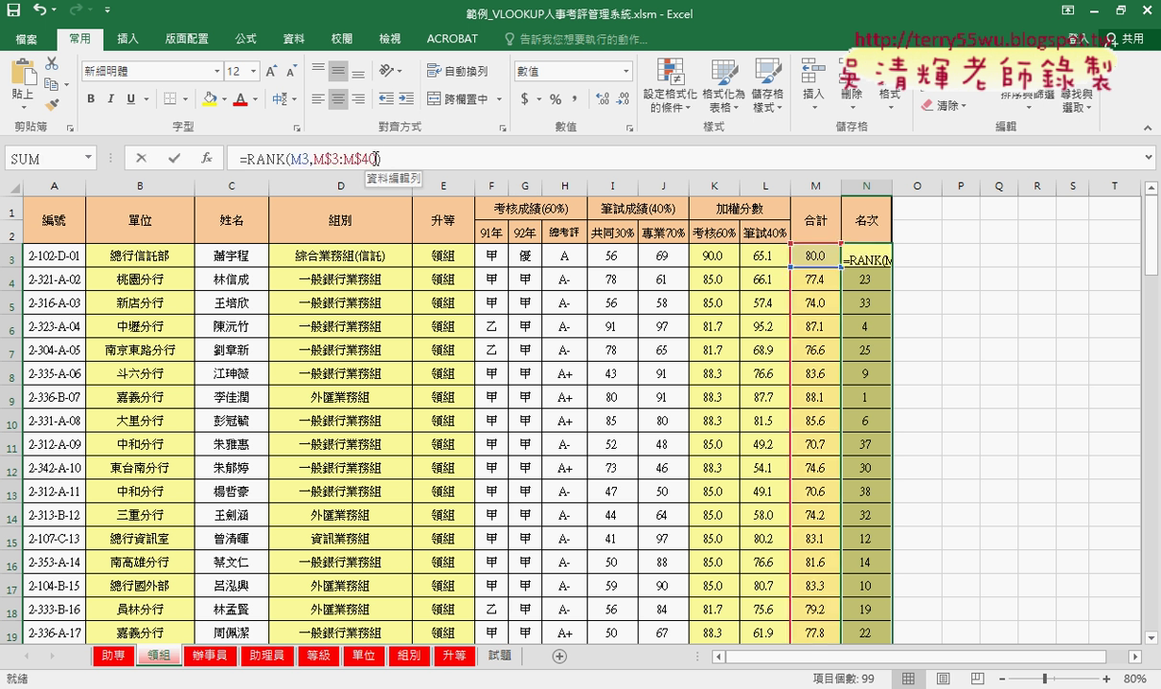
double_click(378, 159)
type("10")
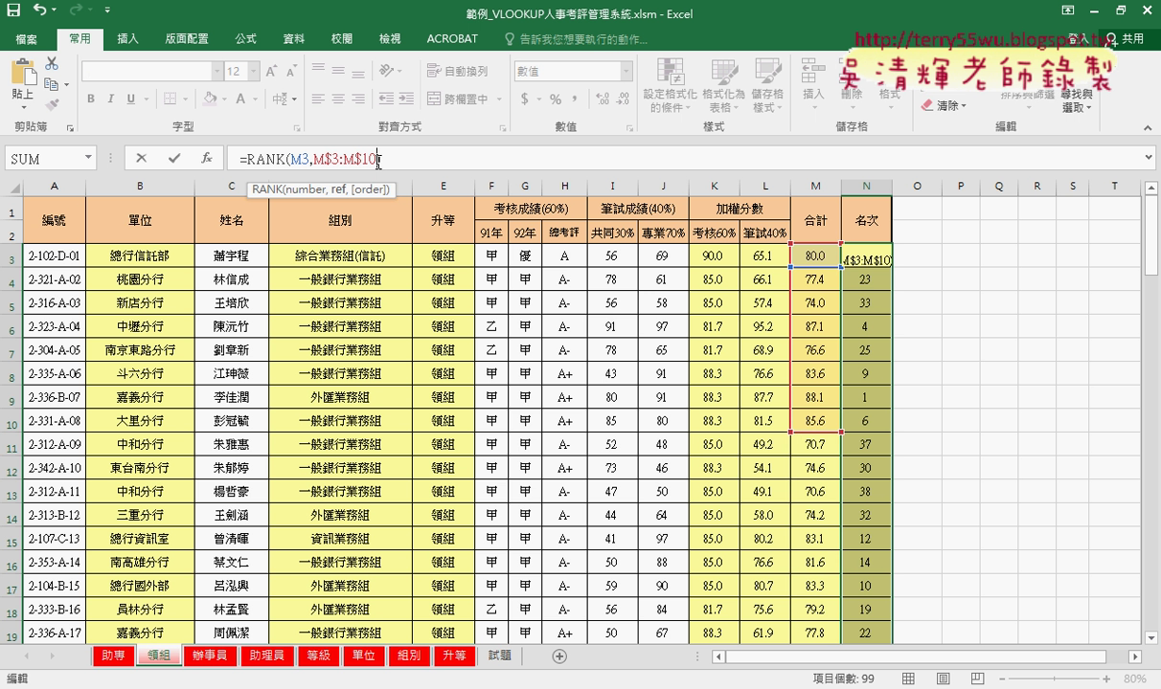
type("1")
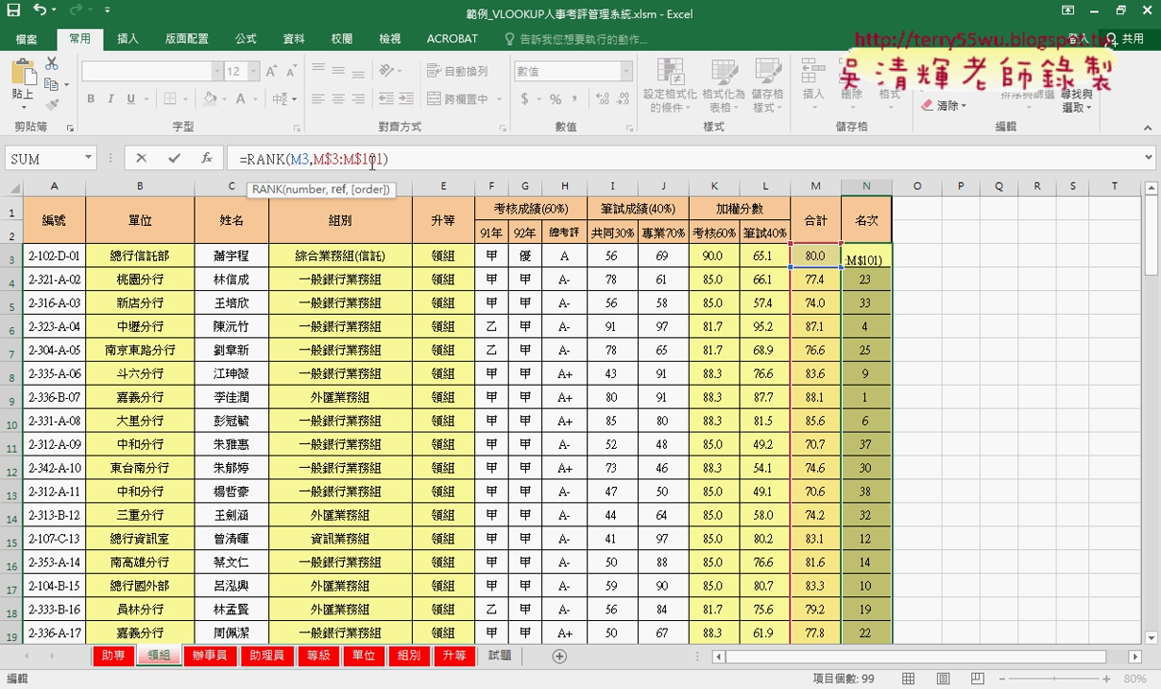
left_click(174, 159)
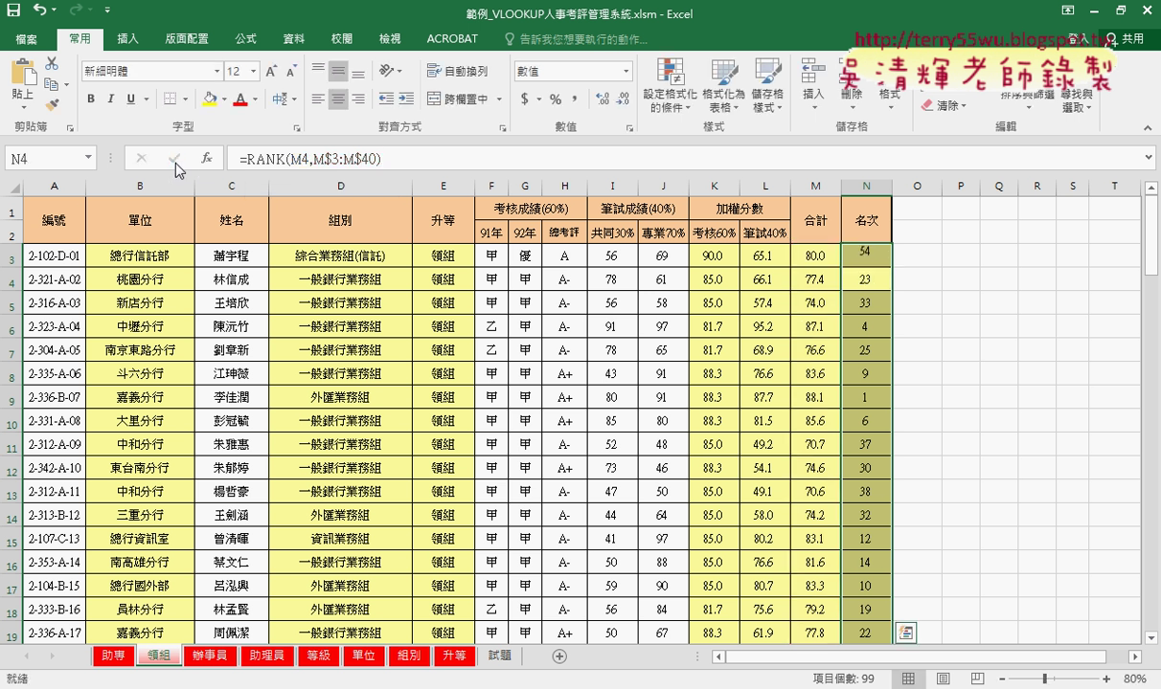
Confirm the data ends at row 101, refill the corrected ranks down column N, then show 辦事員.
left_click(813, 258)
key("ctrl+Down")
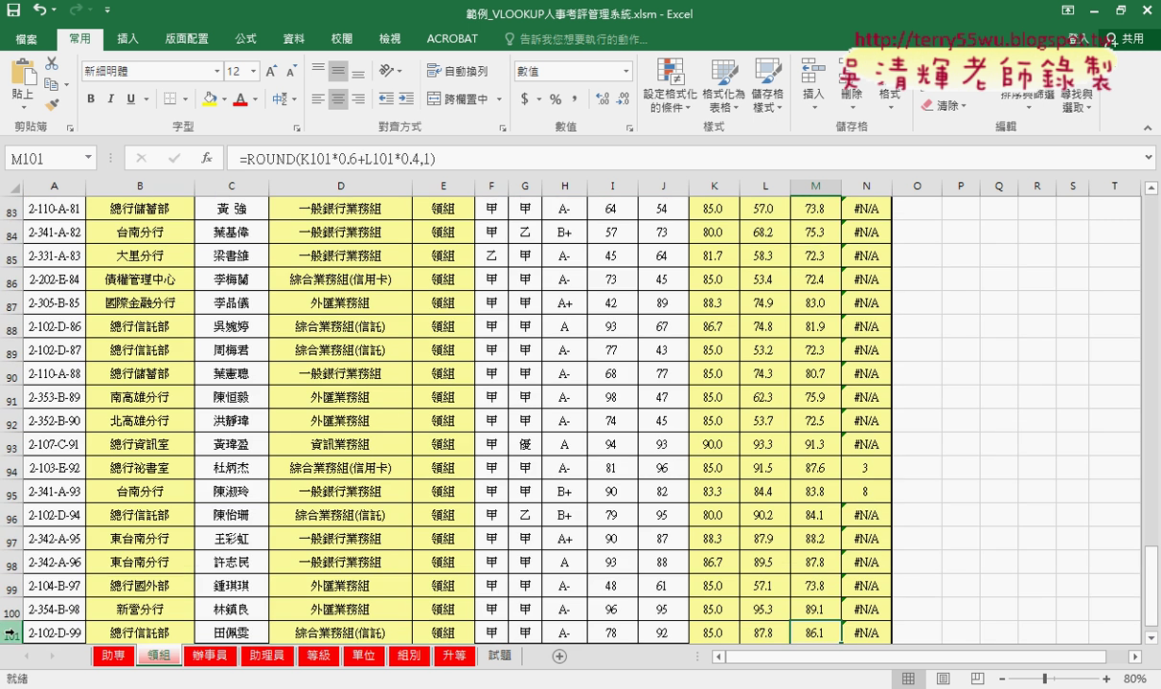
scroll(651, 393, "up", 11)
scroll(1090, 383, "up", 11)
scroll(872, 291, "up", 5)
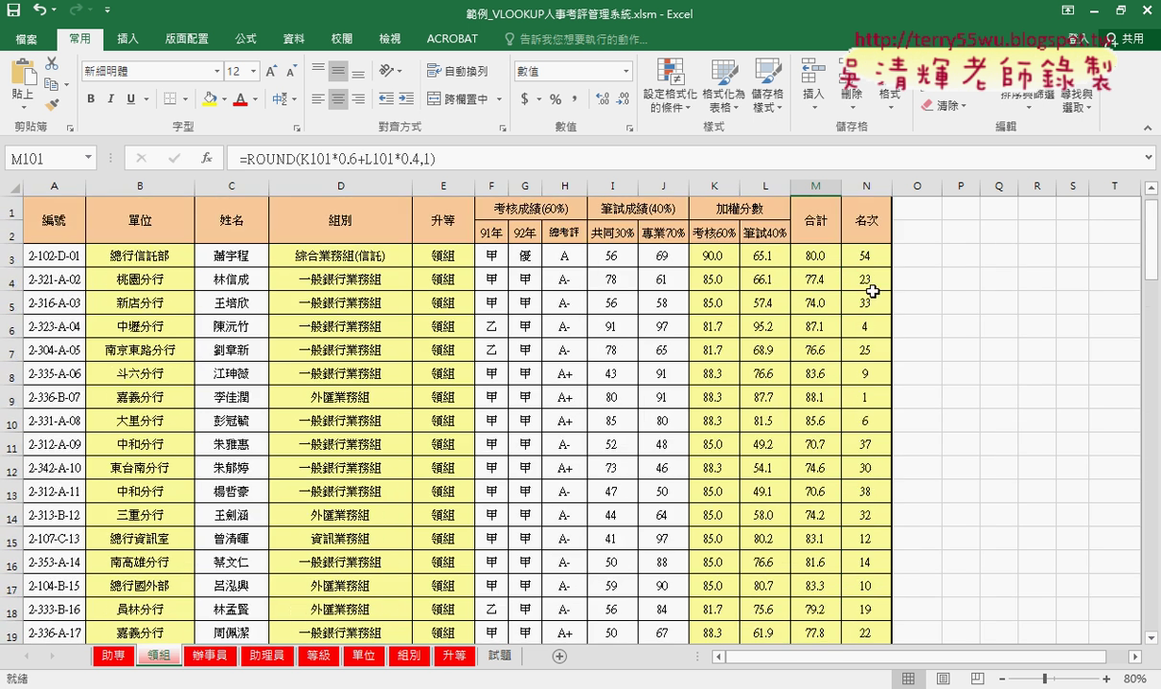
left_click(867, 257)
double_click(891, 267)
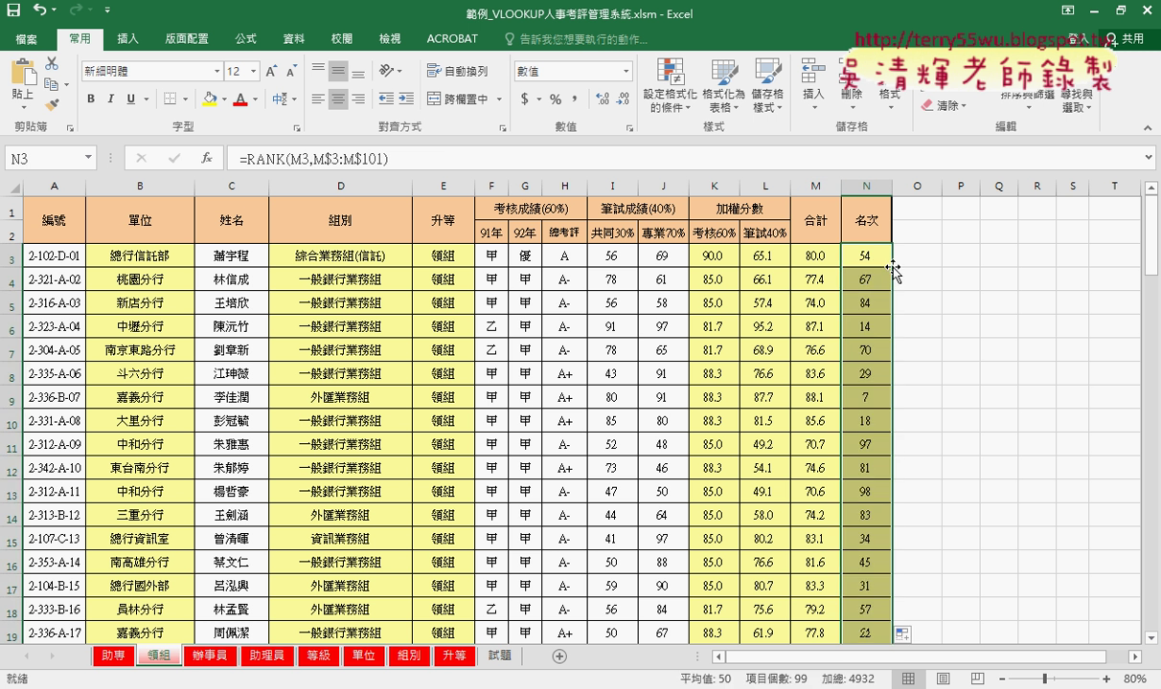
scroll(893, 336, "down", 8)
scroll(894, 336, "down", 8)
scroll(894, 336, "down", 8)
scroll(895, 337, "down", 8)
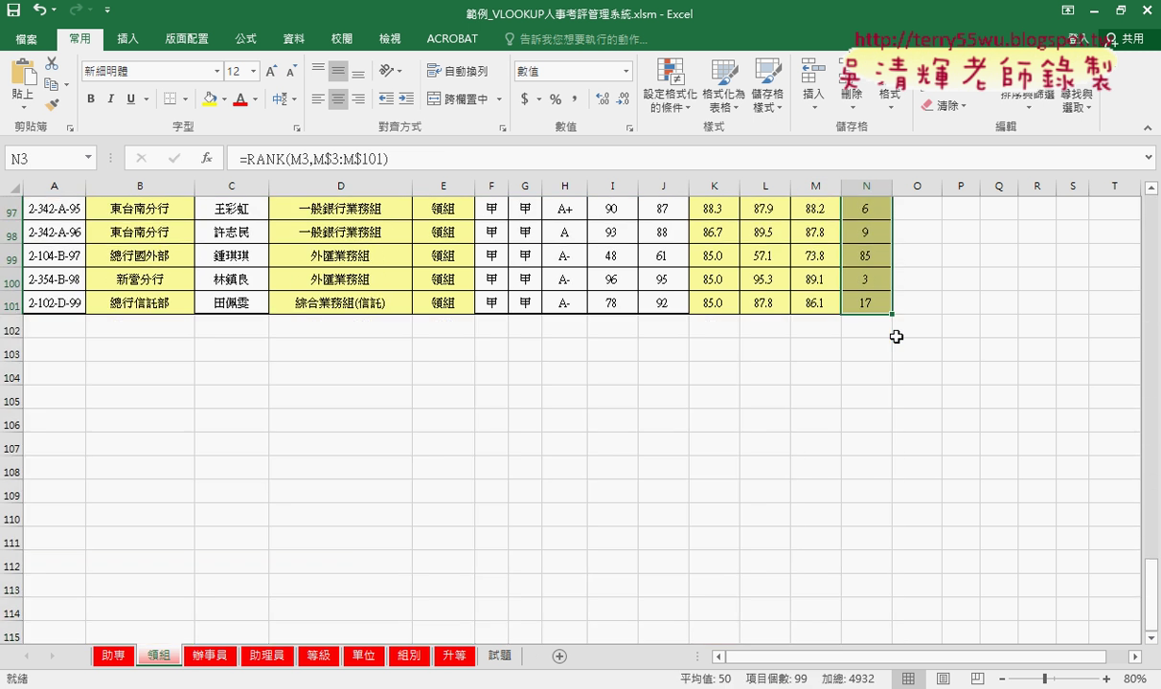
left_click(212, 657)
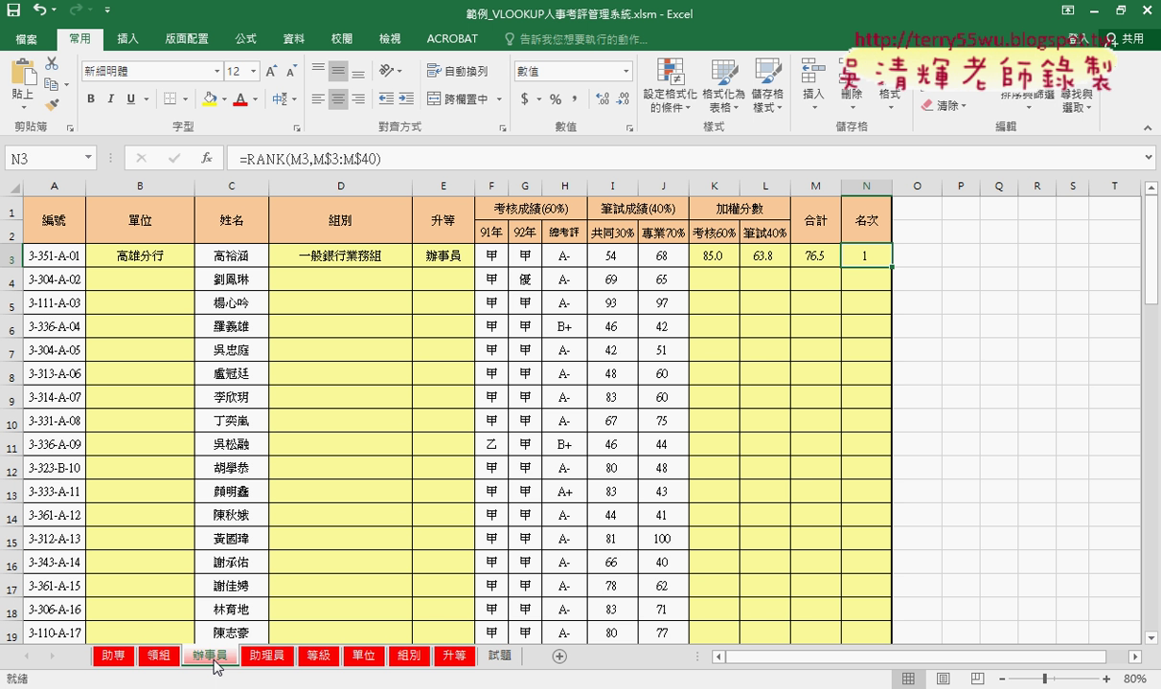
On the 辦事員 sheet, fill the branch, group and promotion formulas down columns B, D and E.
left_click(153, 255)
double_click(194, 268)
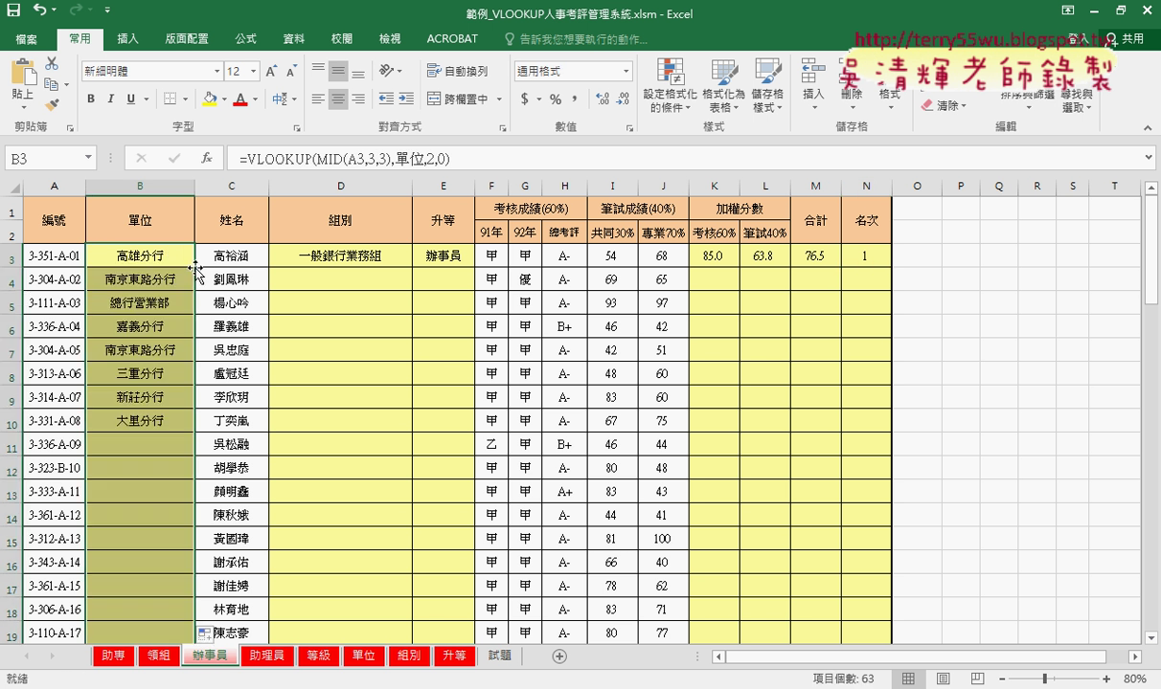
left_click(353, 262)
double_click(411, 266)
left_click(446, 257)
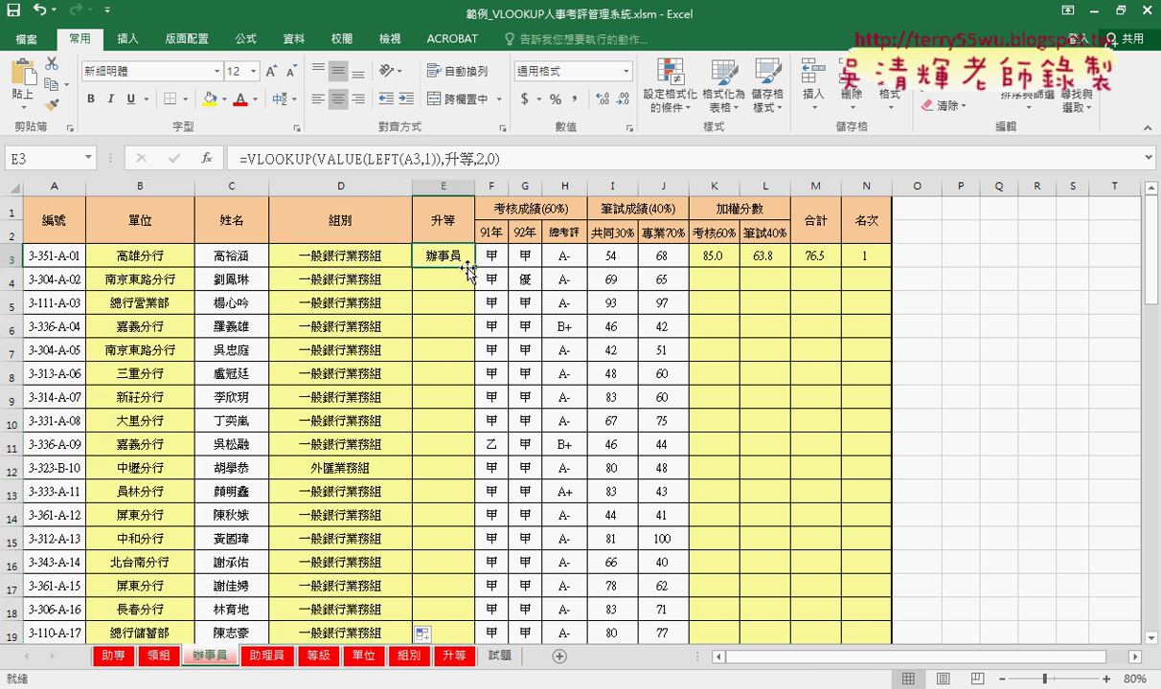
double_click(473, 269)
Fill the appraisal, written-test and rounded total formulas down columns K, L and M.
left_click(714, 257)
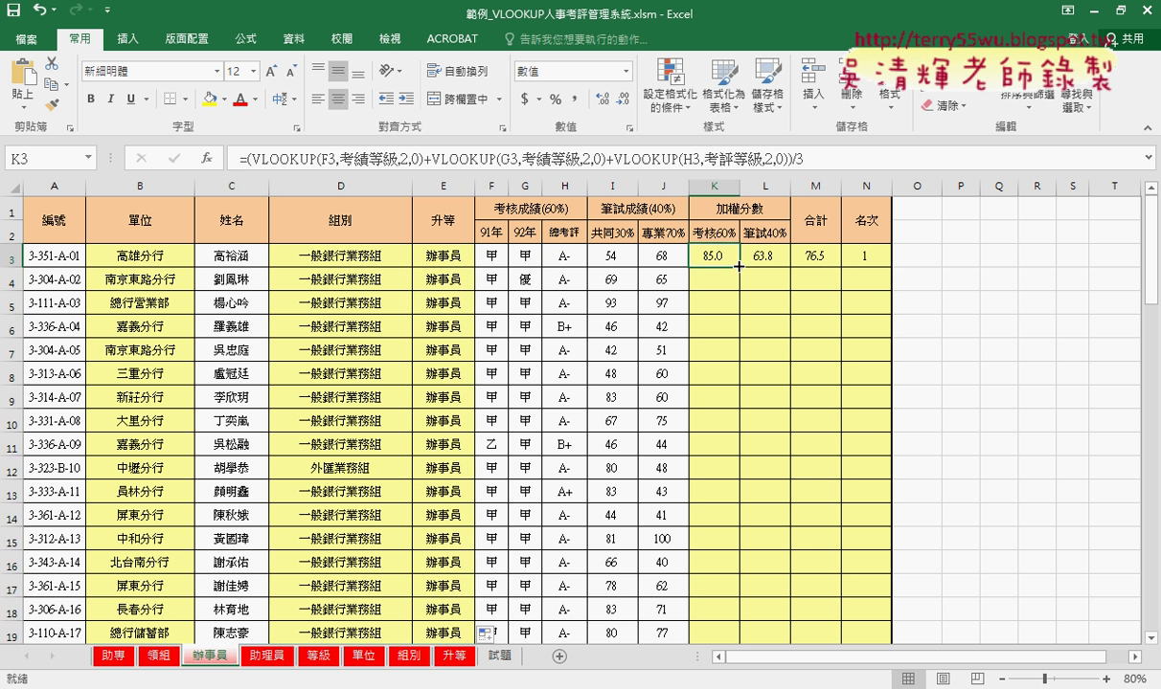
double_click(740, 269)
left_click(777, 259)
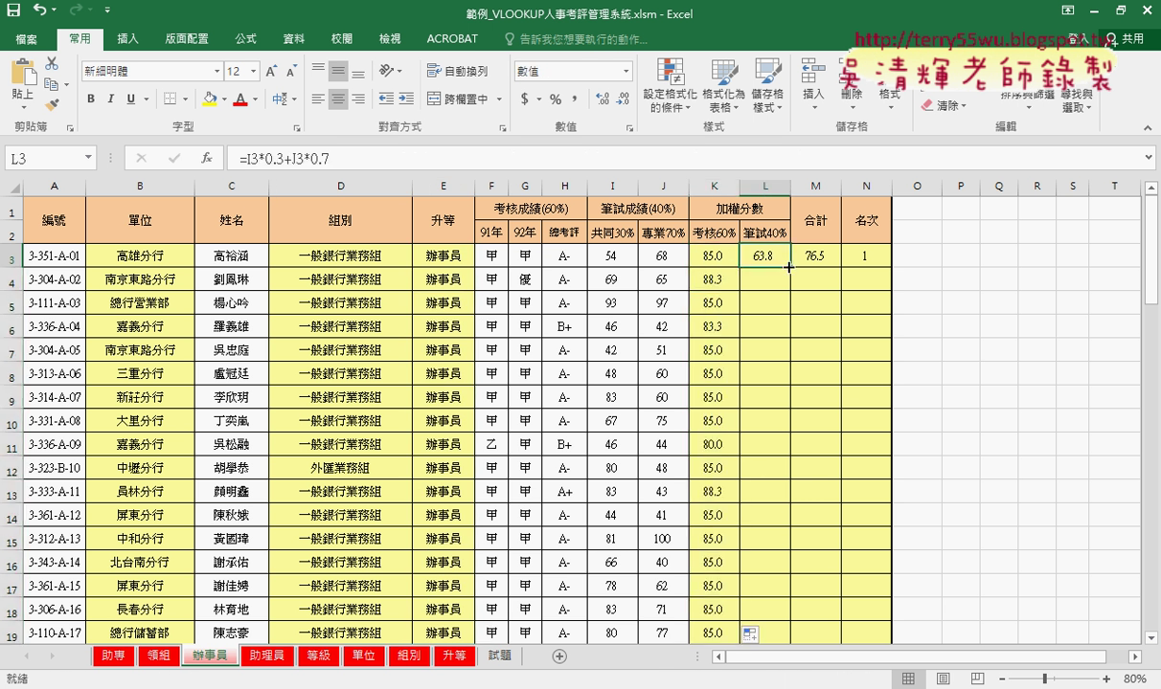
double_click(788, 267)
left_click(821, 258)
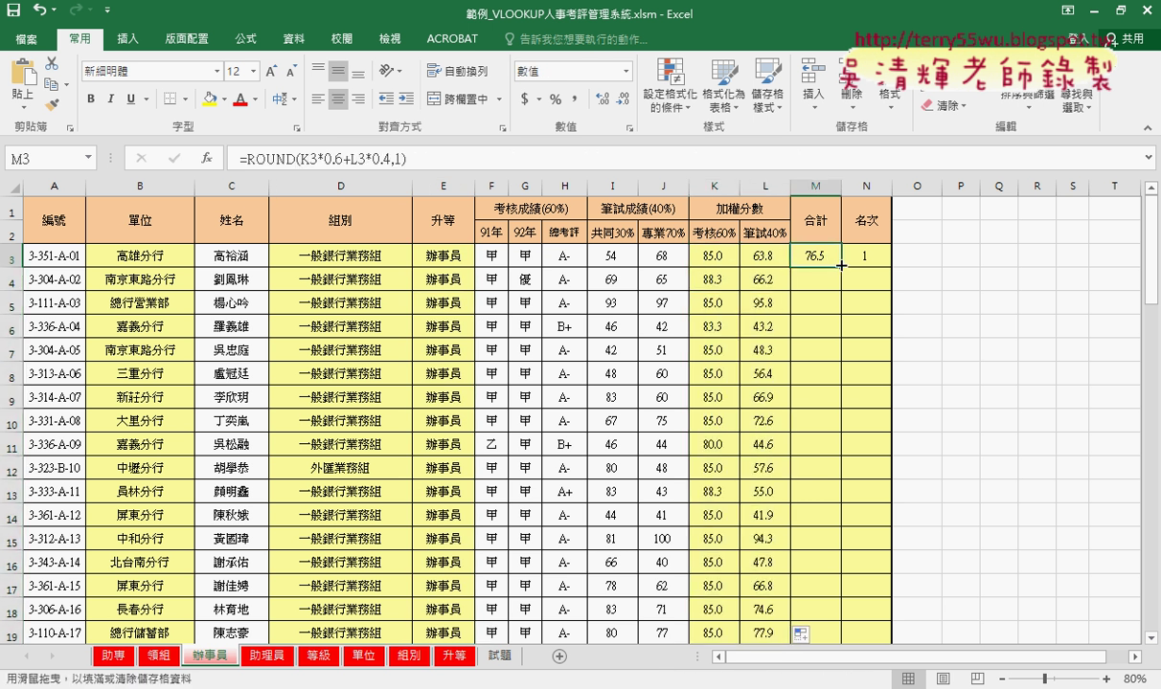
double_click(836, 264)
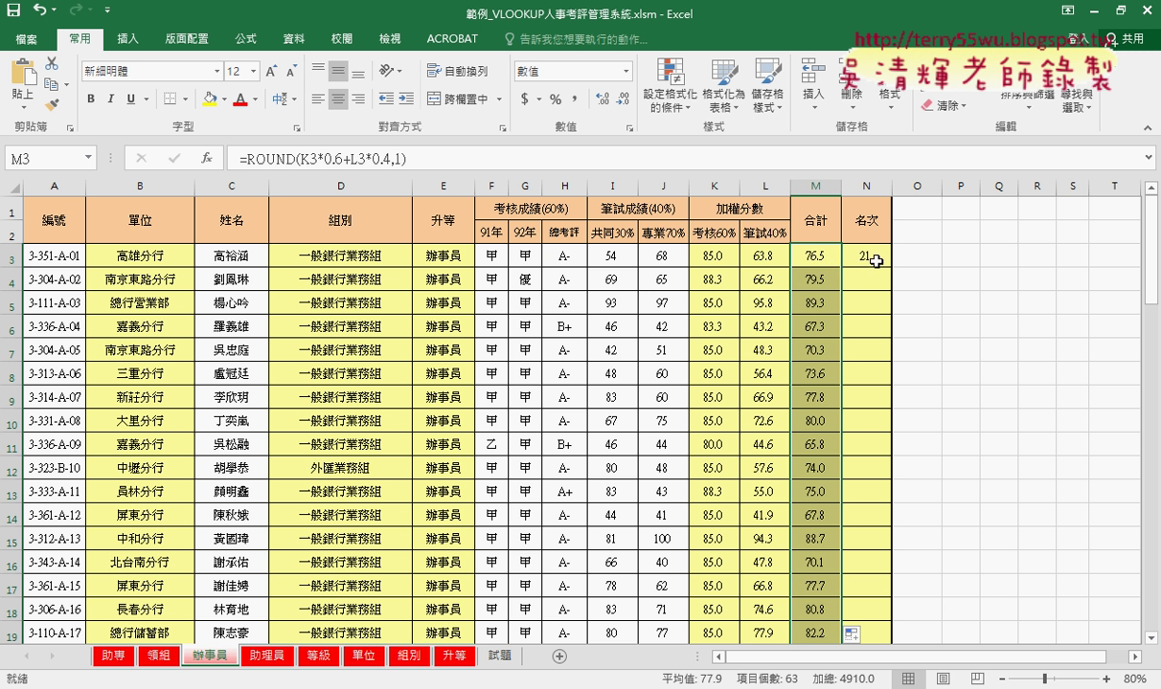
left_click(881, 266)
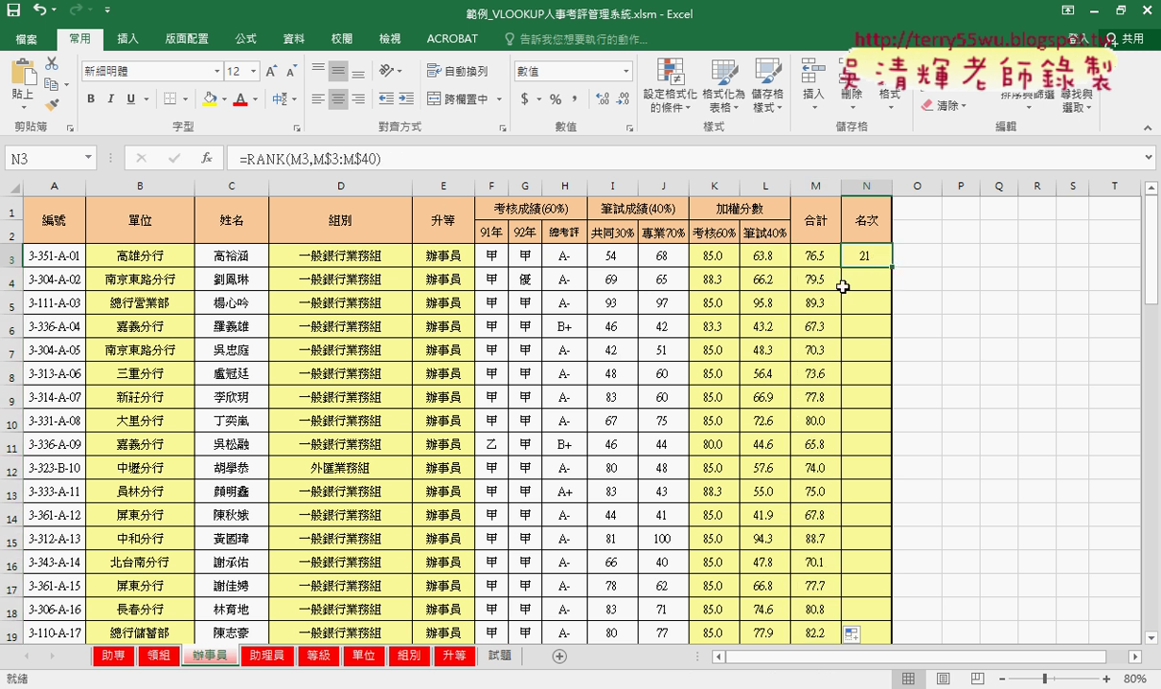
double_click(365, 159)
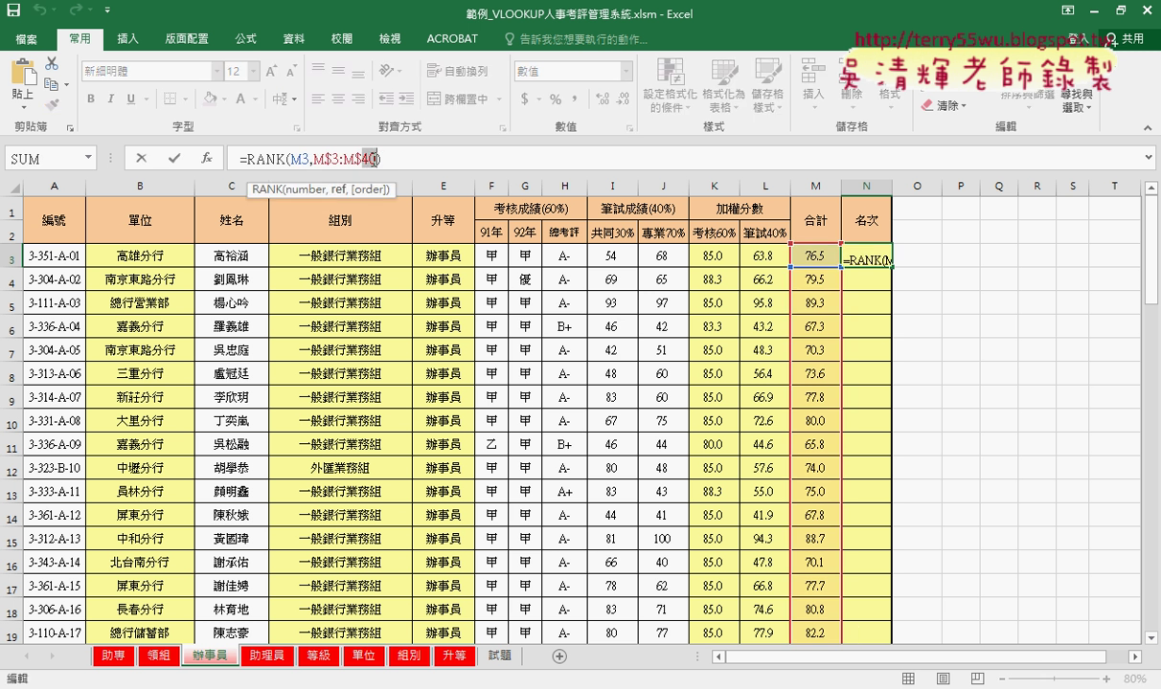
type("65")
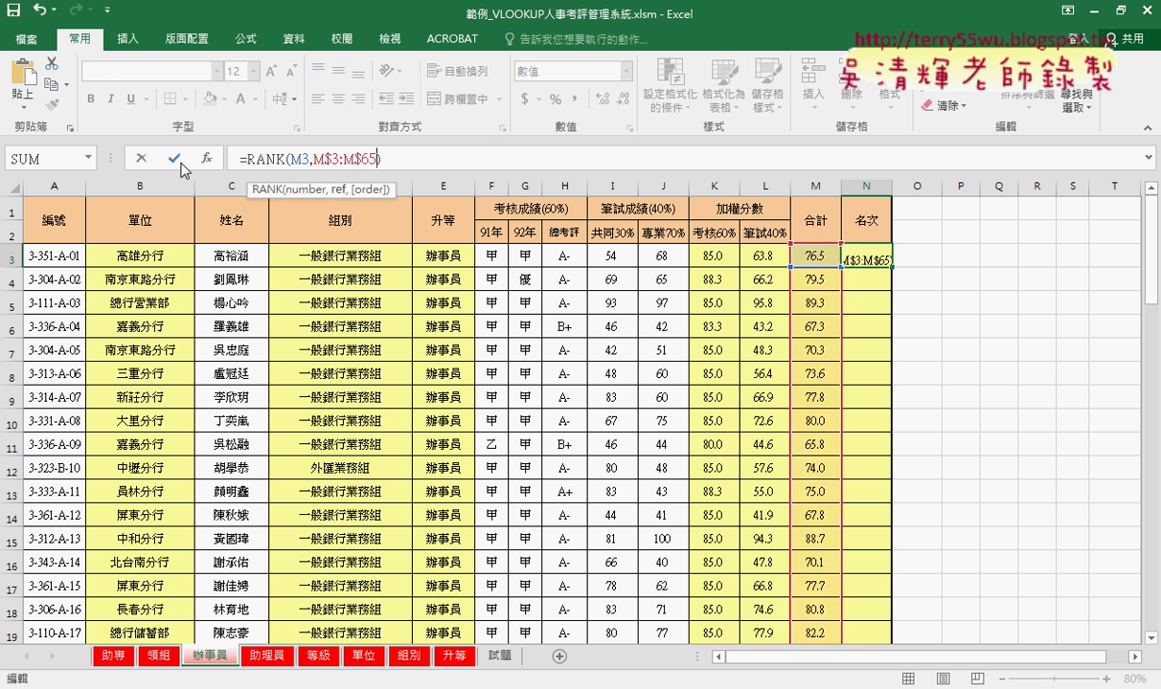
left_click(173, 159)
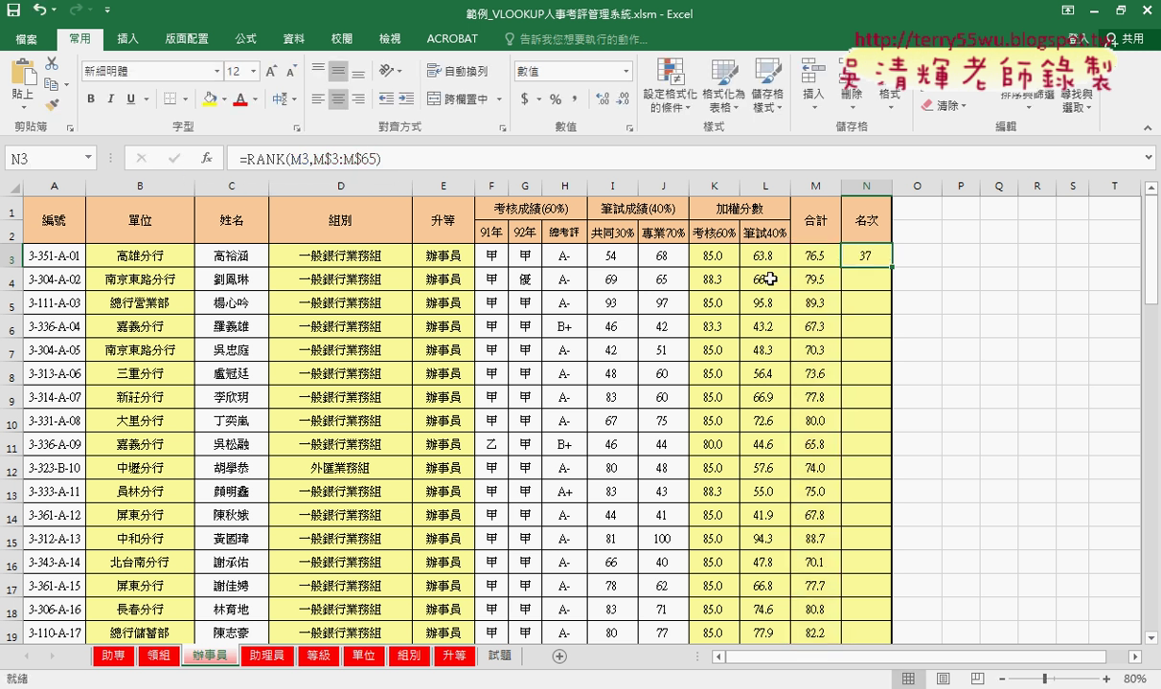
double_click(889, 268)
scroll(859, 352, "down", 4)
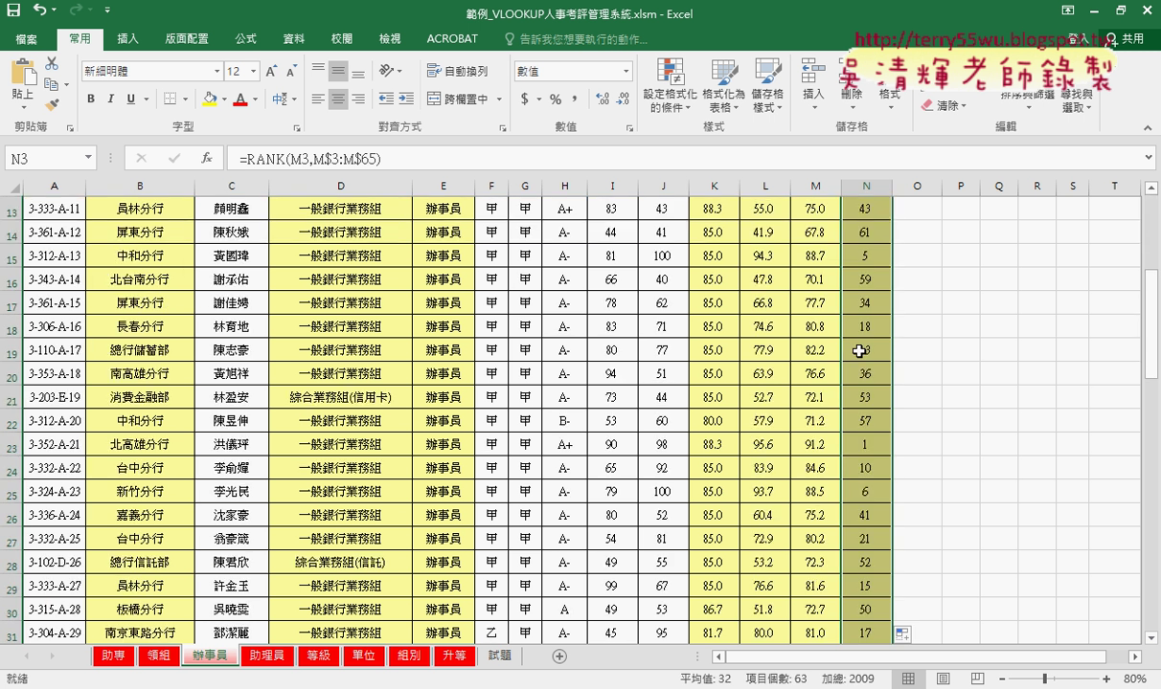
scroll(859, 351, "down", 9)
scroll(859, 352, "down", 5)
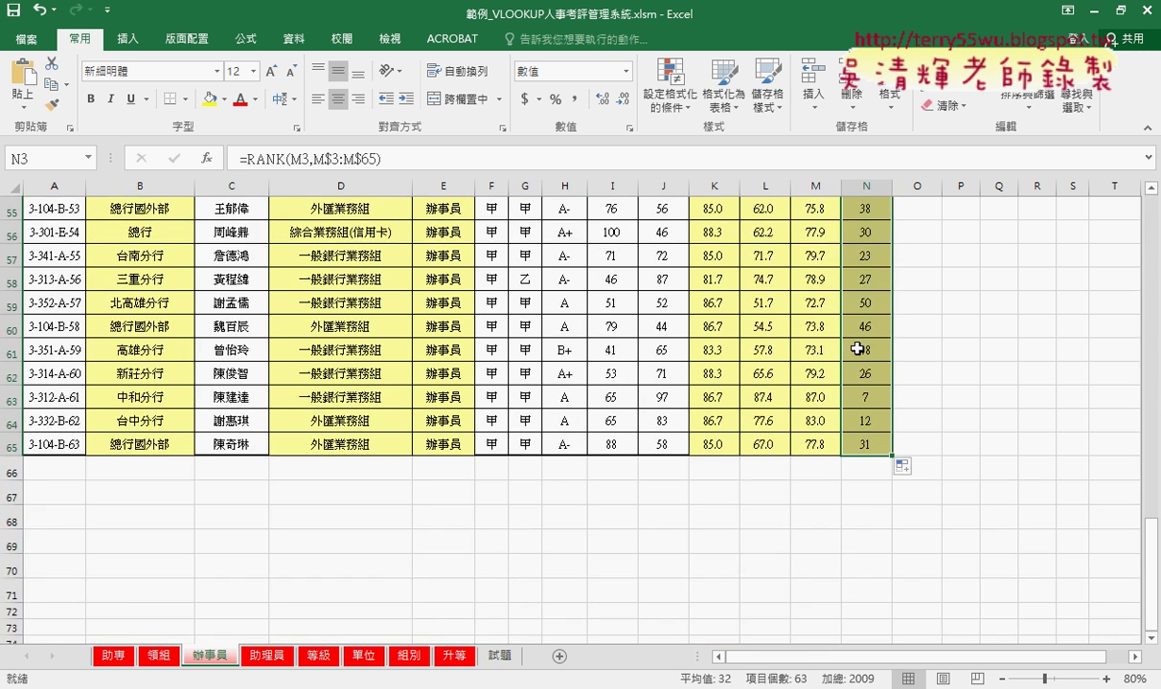
scroll(857, 350, "up", 8)
scroll(857, 347, "up", 7)
scroll(860, 343, "up", 3)
left_click_drag(864, 303, 866, 258)
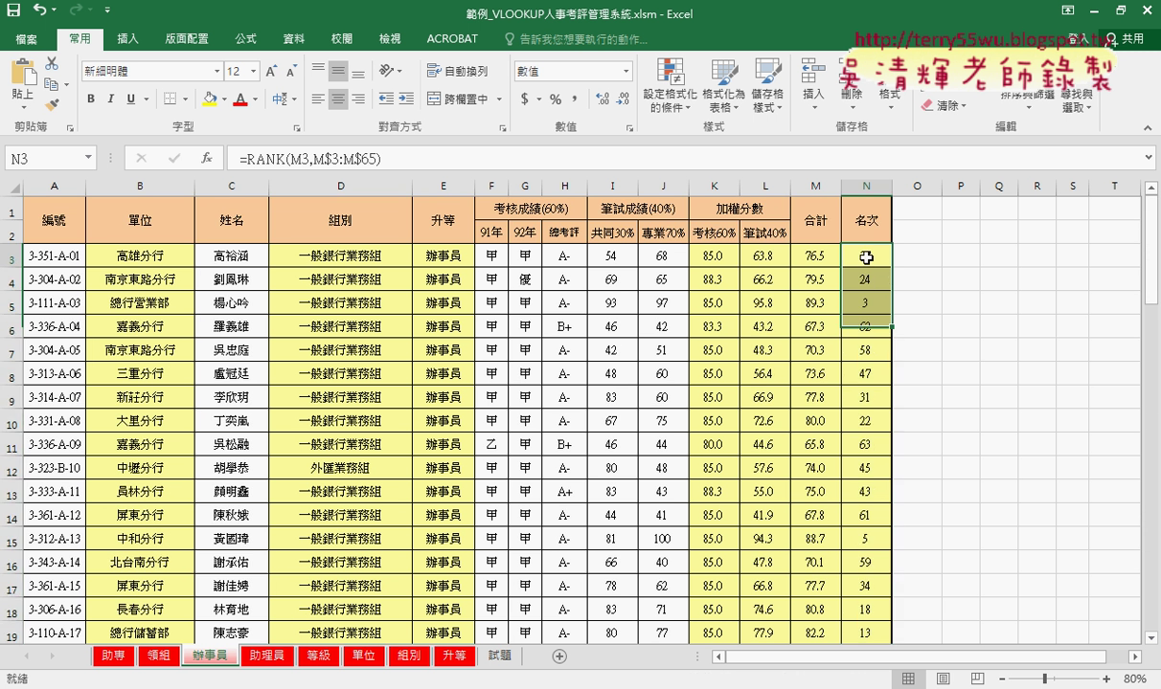
left_click(275, 158)
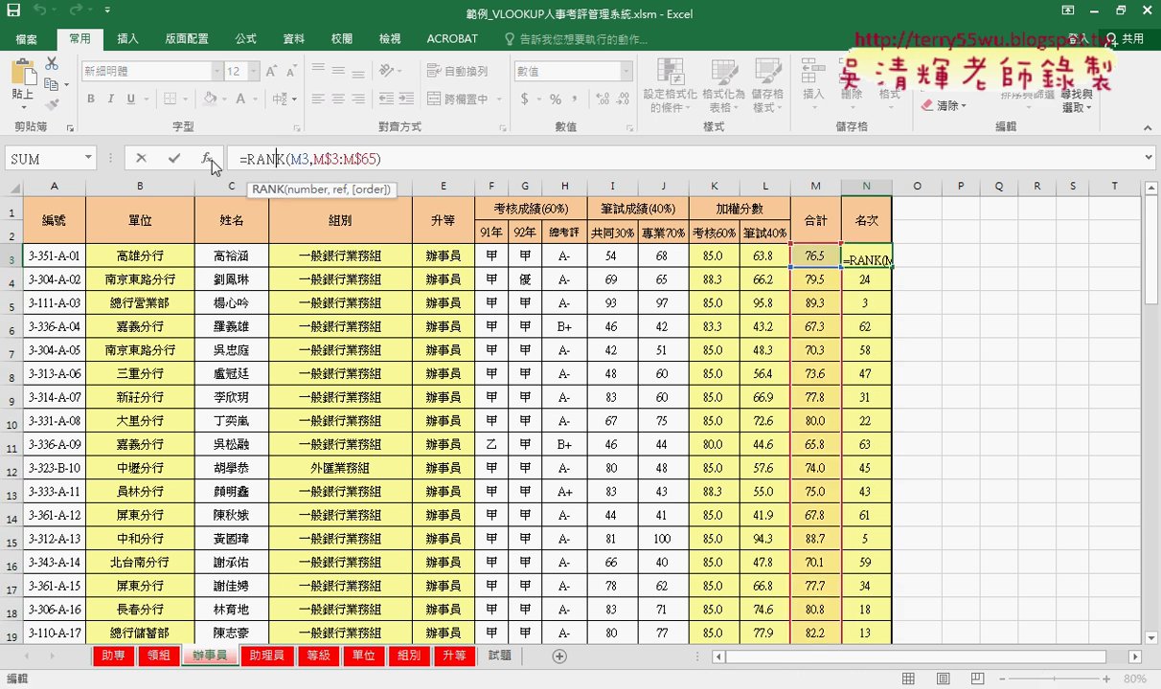
left_click(206, 159)
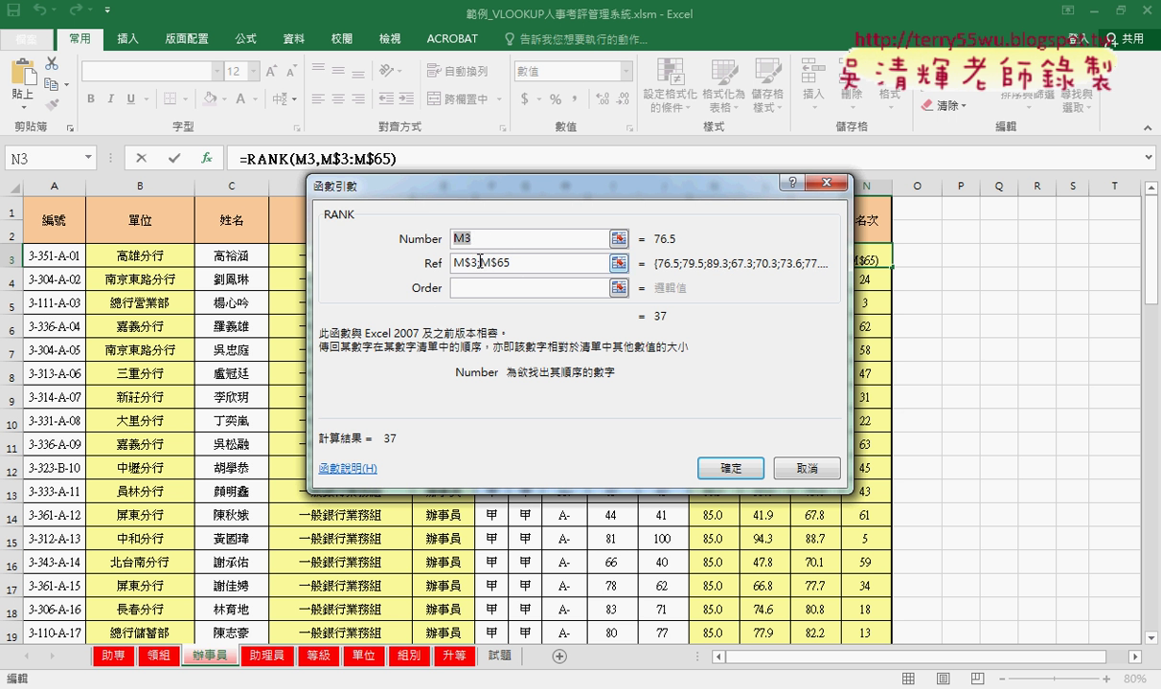
left_click(480, 261)
scroll(483, 266, "down", 1)
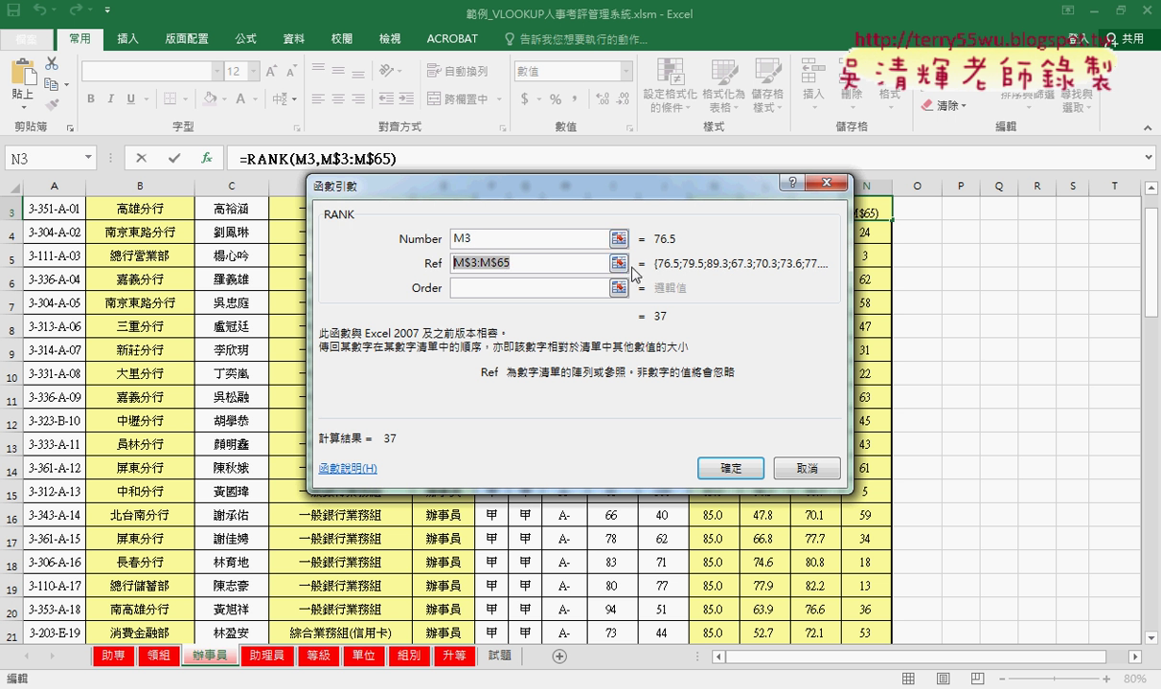
Dismiss the arguments dialog and fill 助理員's unit, group and grade formulas down columns B, D, E.
left_click(807, 469)
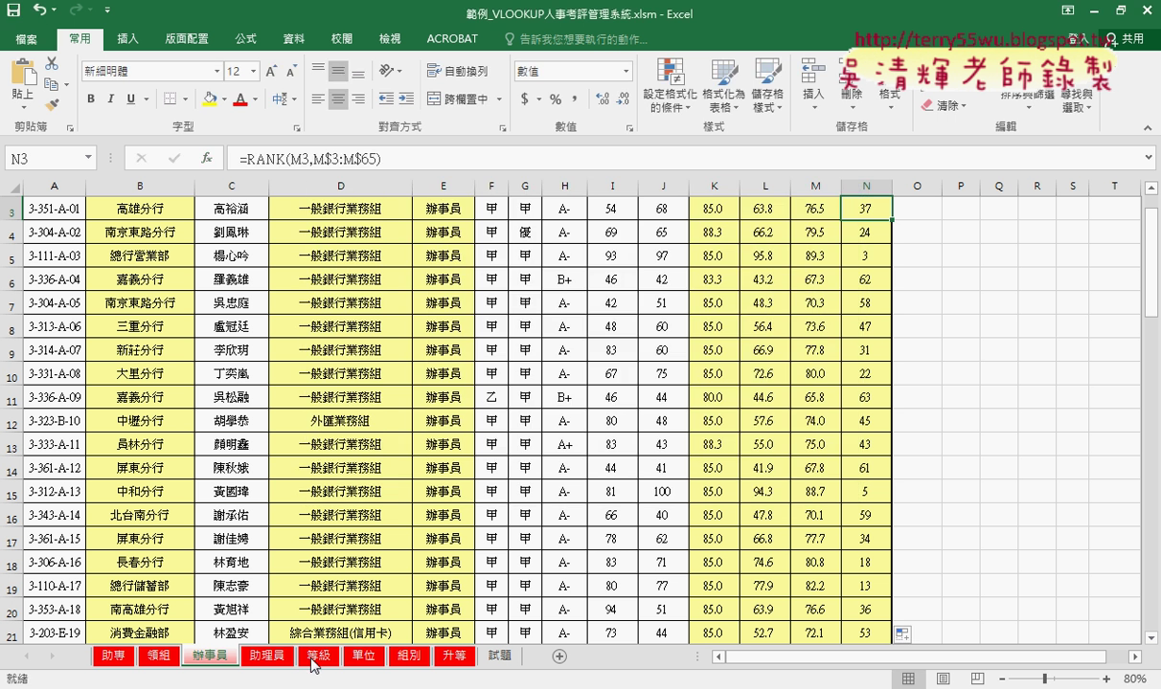
left_click(270, 657)
left_click(164, 256)
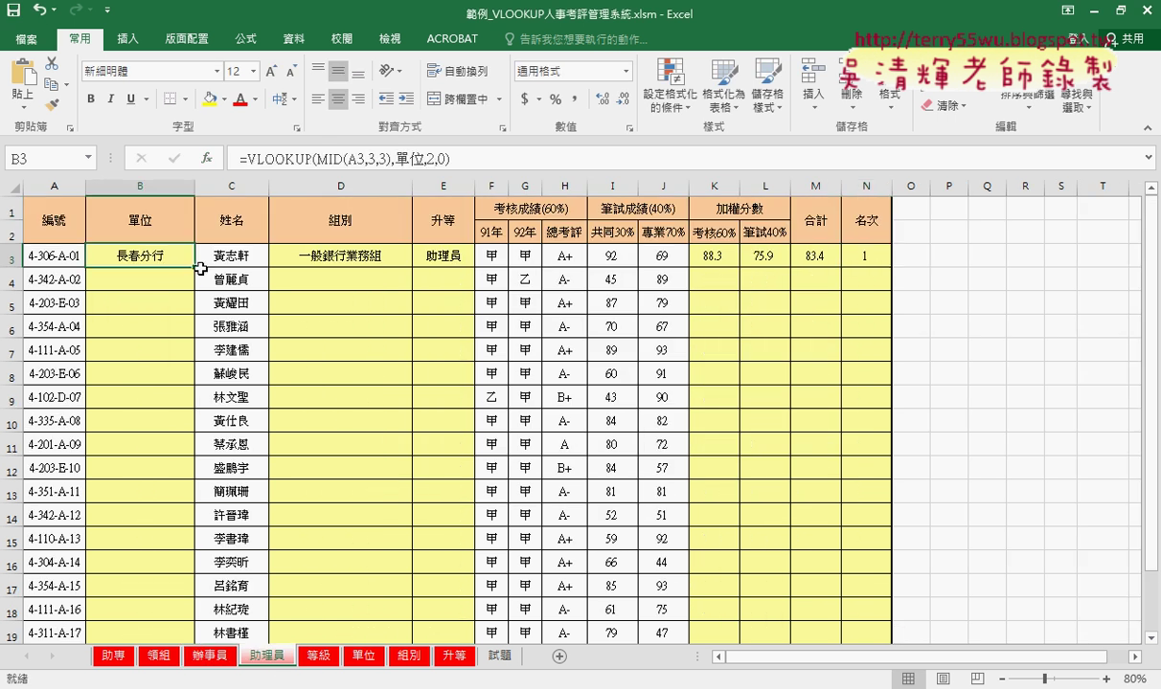
double_click(194, 267)
left_click(368, 265)
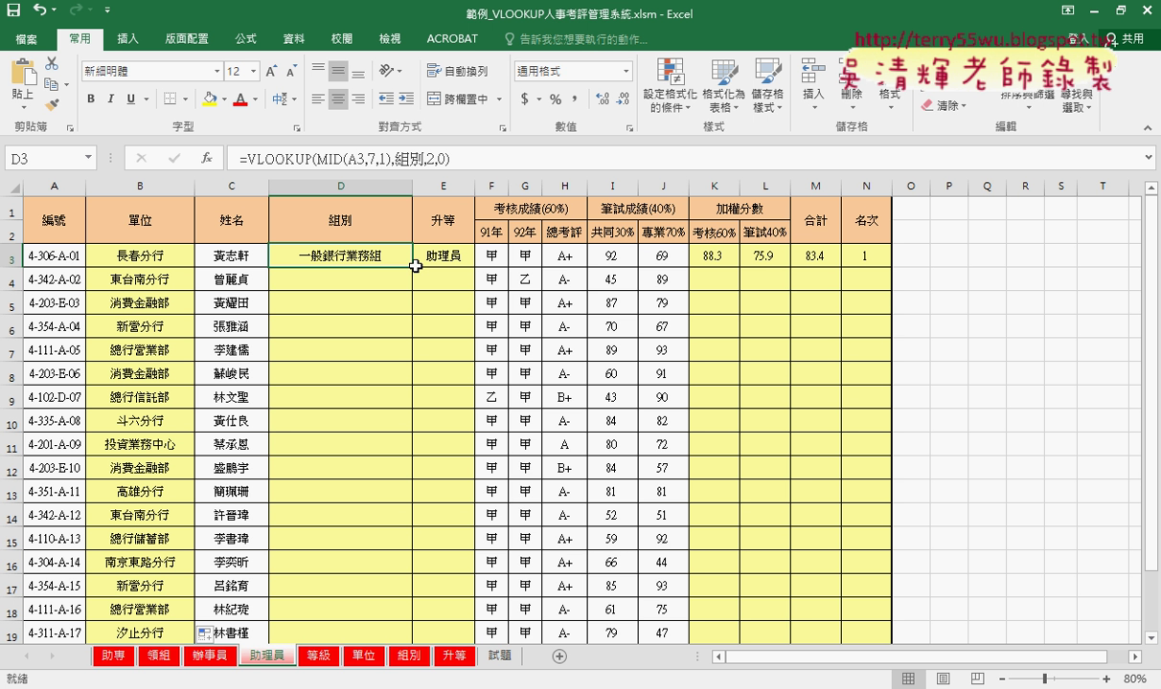
double_click(414, 266)
left_click(442, 256)
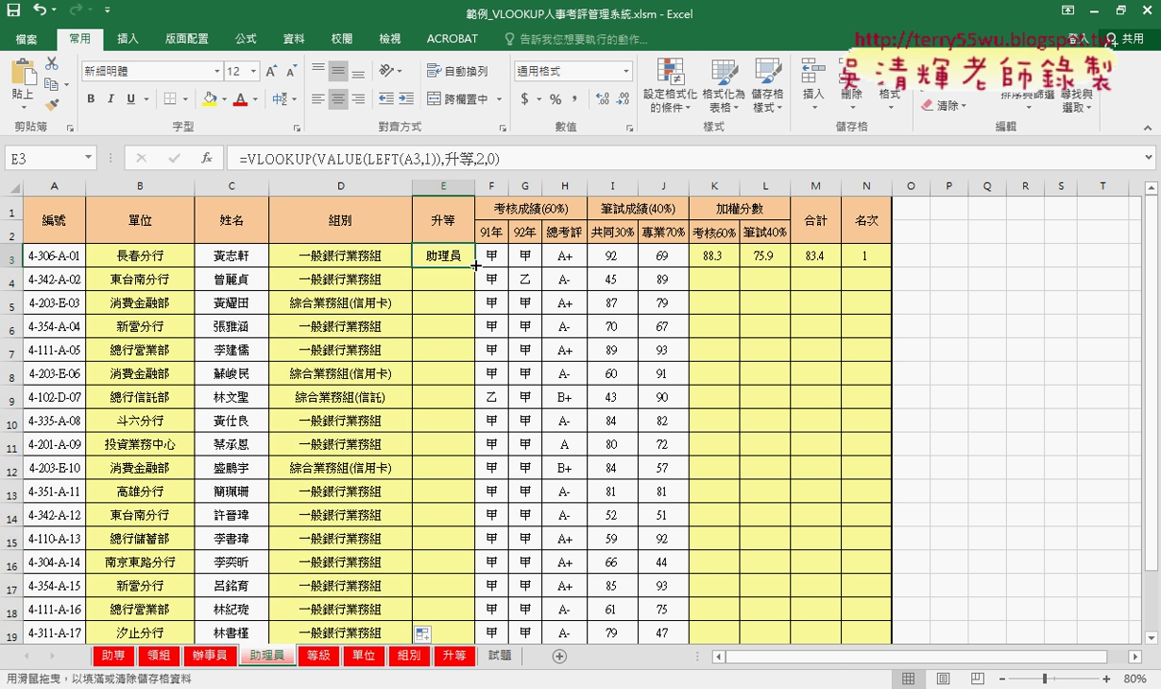
double_click(476, 267)
Fill the appraisal, written-test and total formulas down columns K, L and M.
left_click(697, 256)
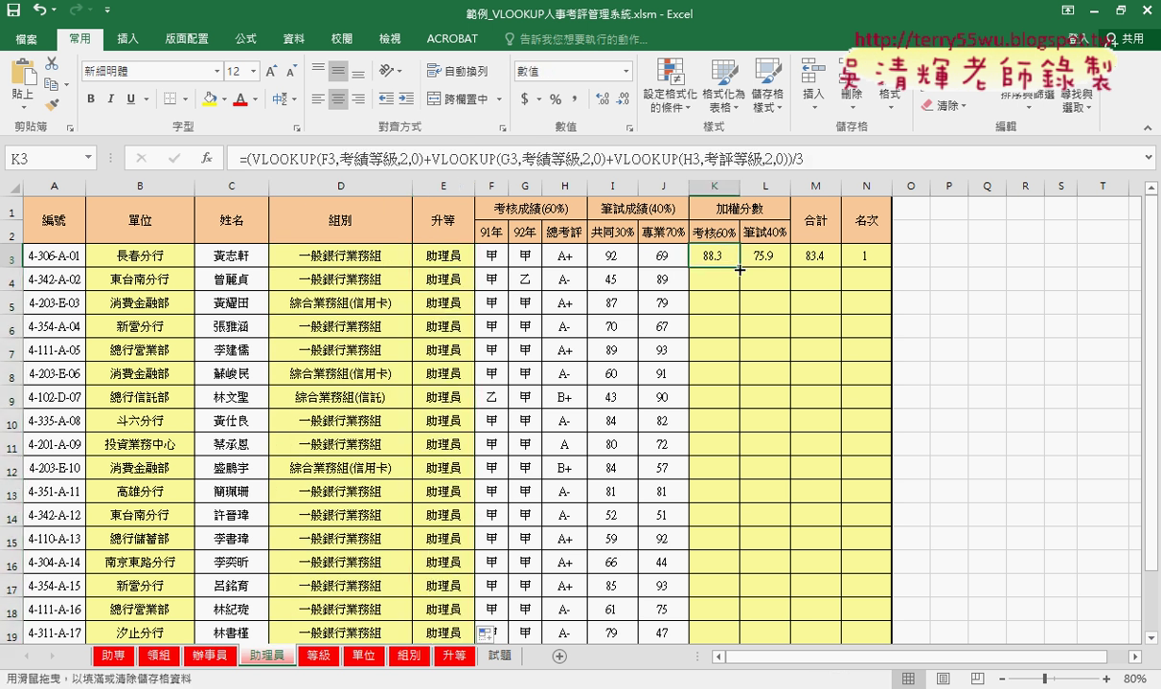
double_click(739, 269)
left_click(760, 256)
double_click(790, 268)
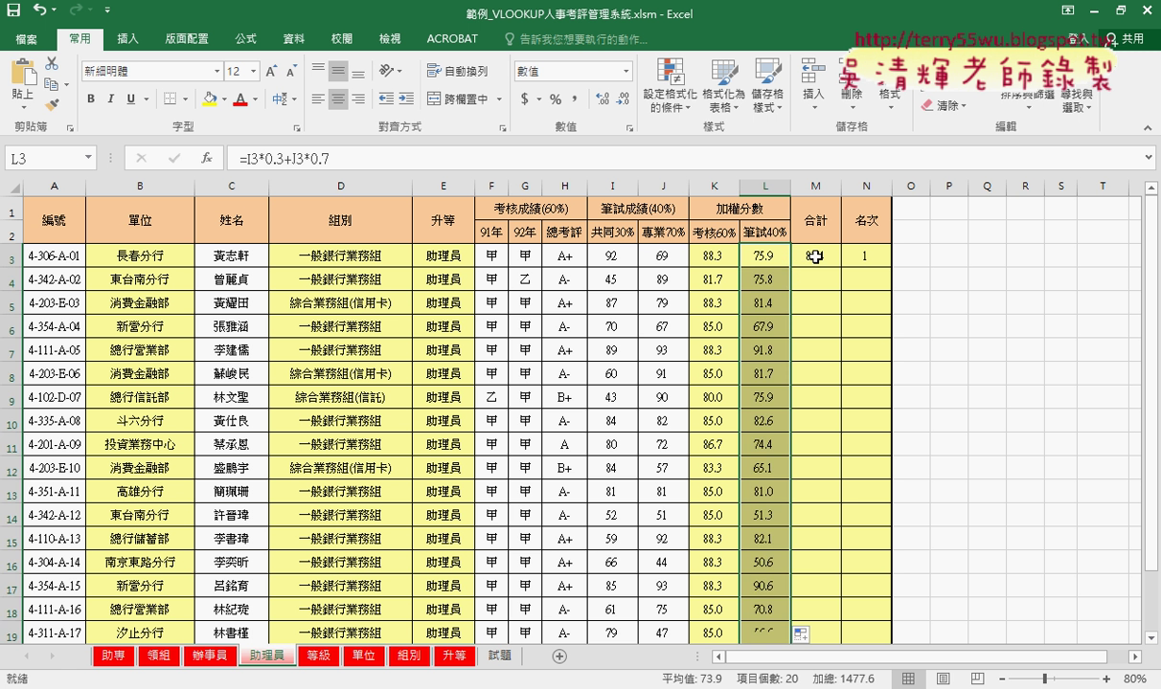
left_click(814, 255)
double_click(839, 266)
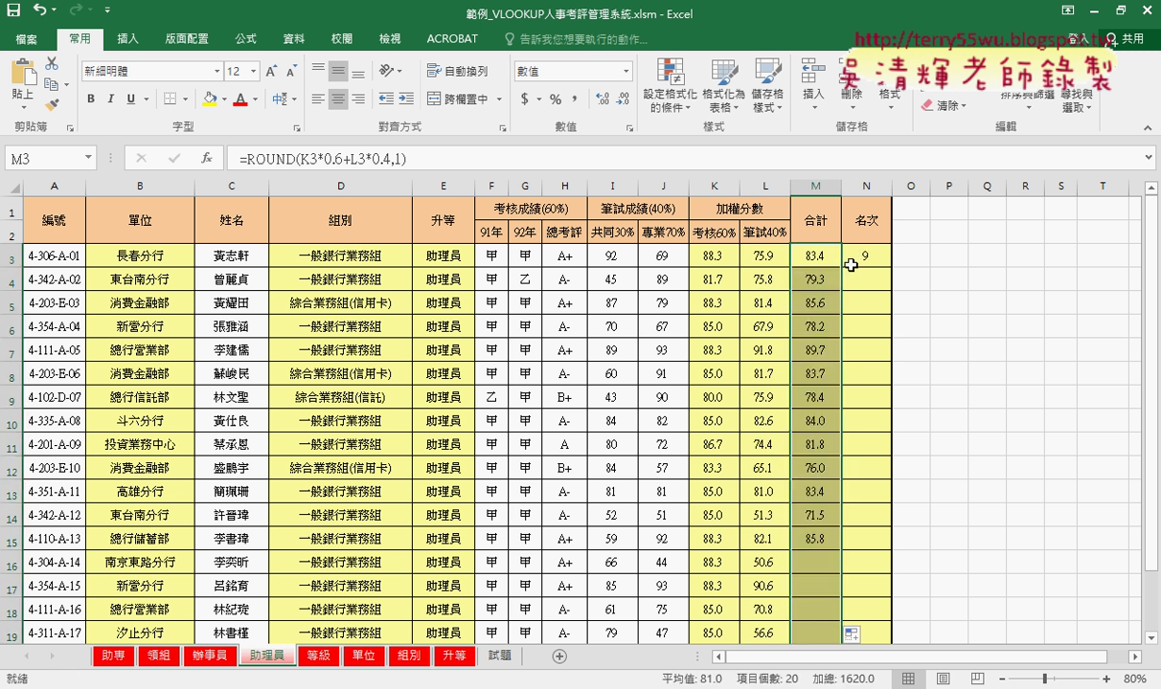
After finding the last row, set N3's rank range to M$3:M$22 and fill ranks down column N.
left_click(865, 255)
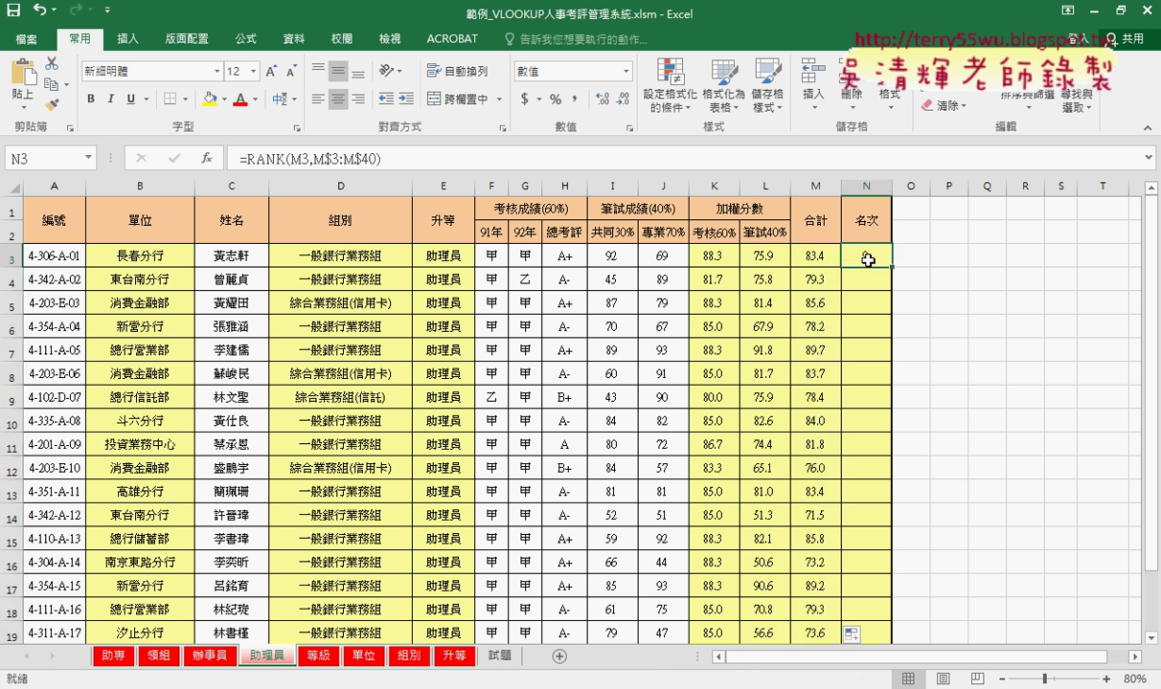
left_click(818, 254)
key("ctrl+Down")
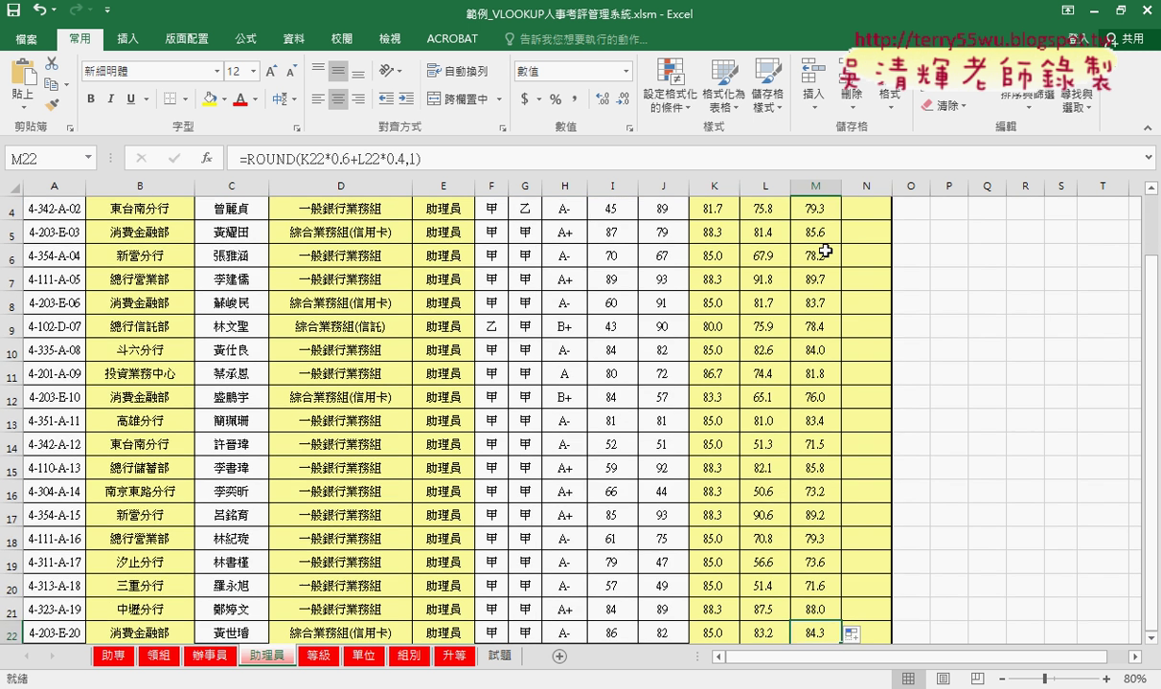
key("ctrl+Up")
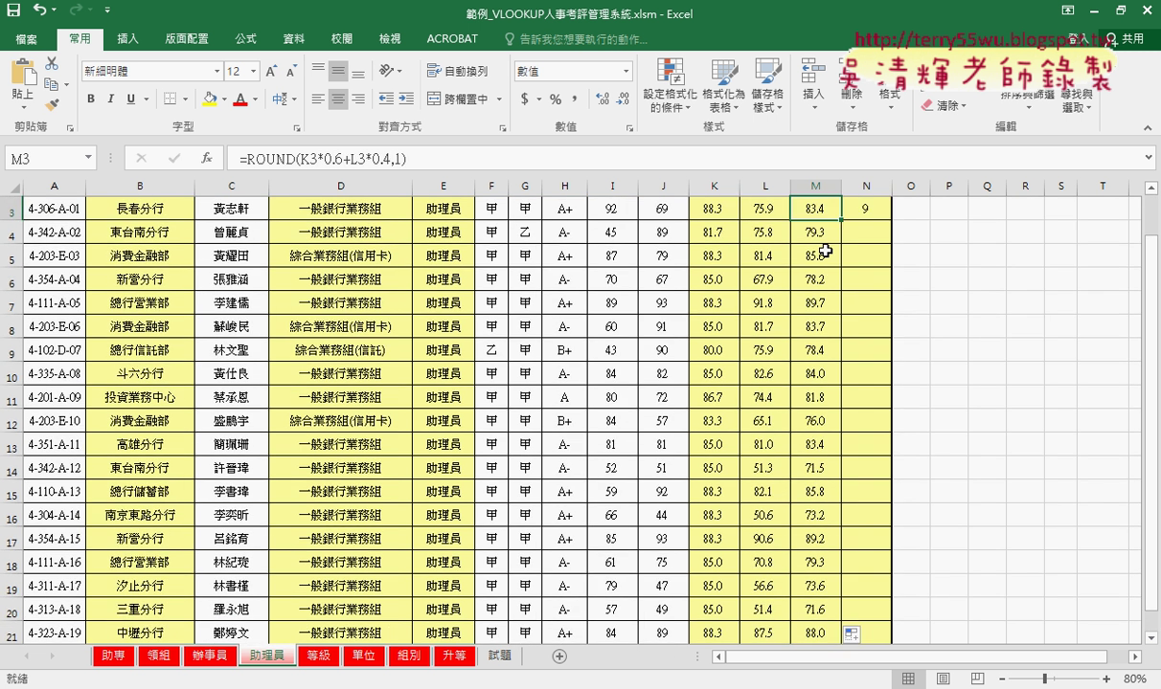
scroll(795, 233, "up", 1)
left_click(863, 247)
left_click(365, 158)
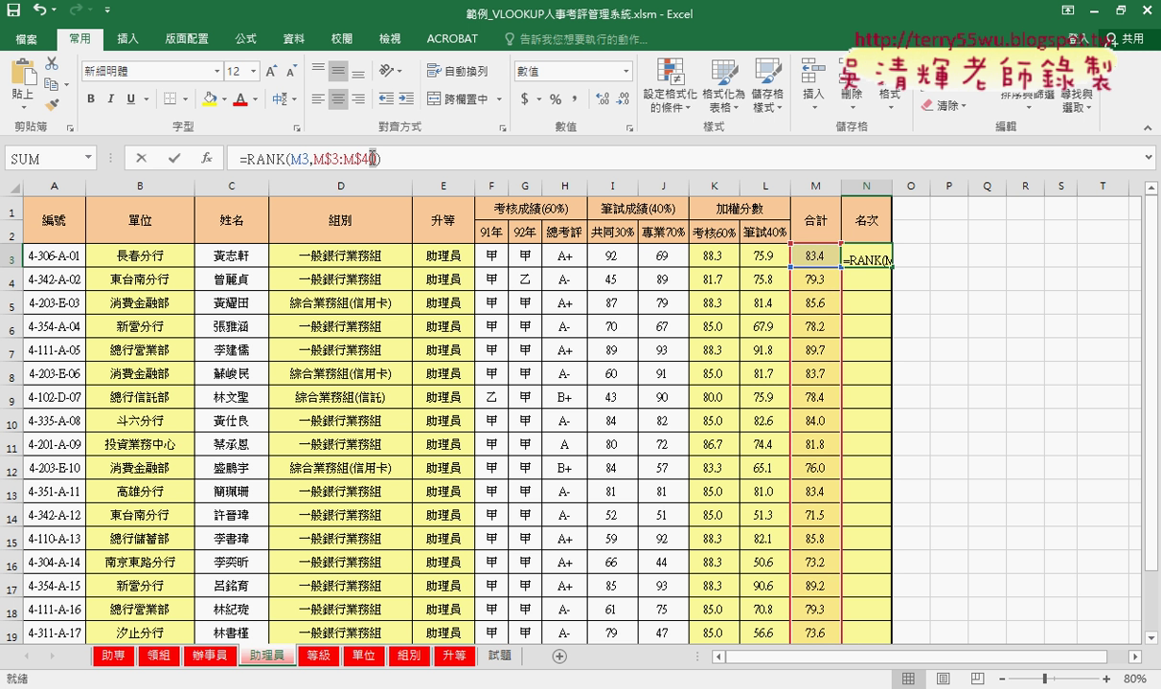
key("BackSpace")
key("BackSpace")
type("22")
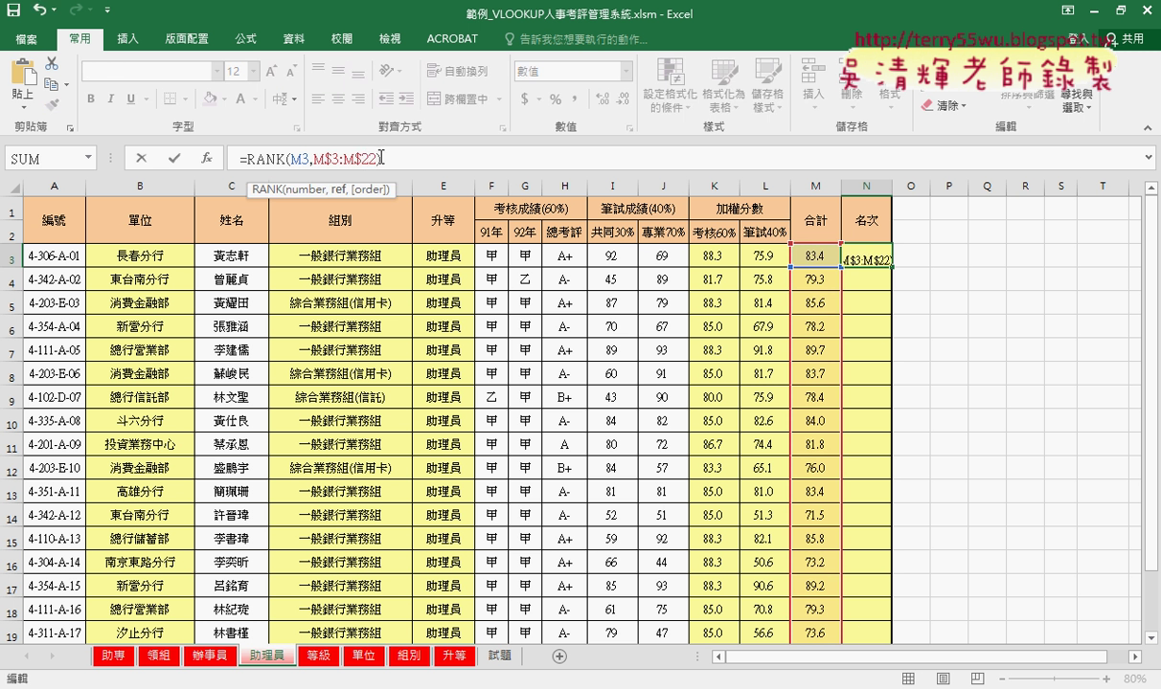
left_click(173, 158)
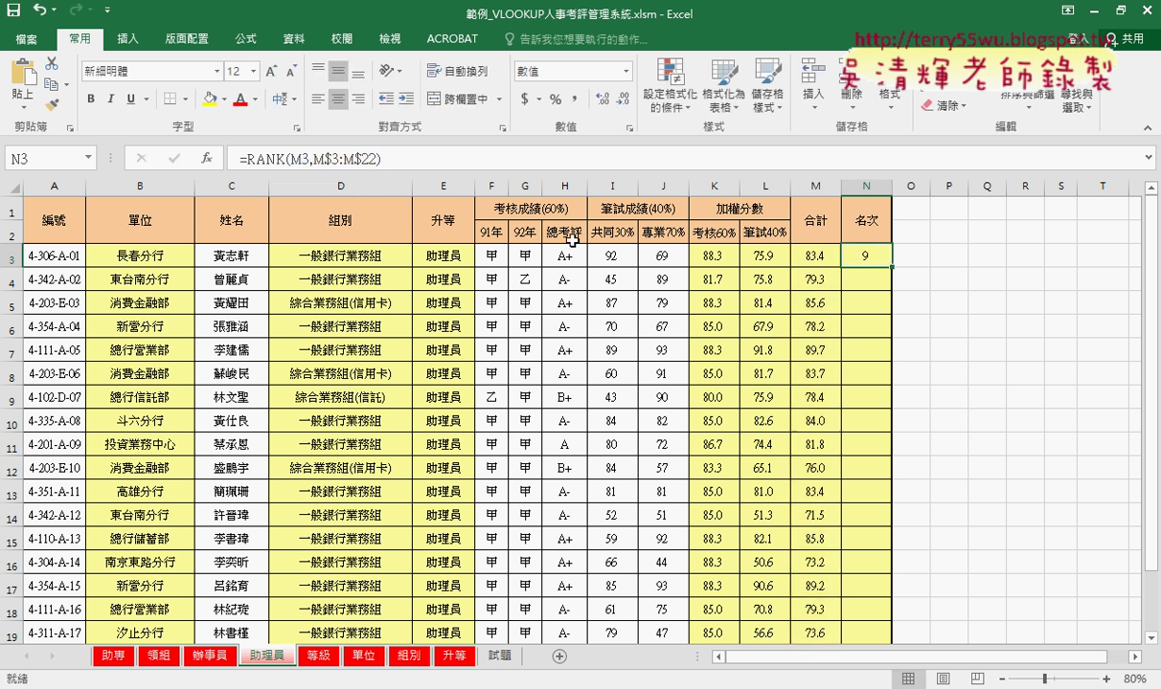
double_click(891, 268)
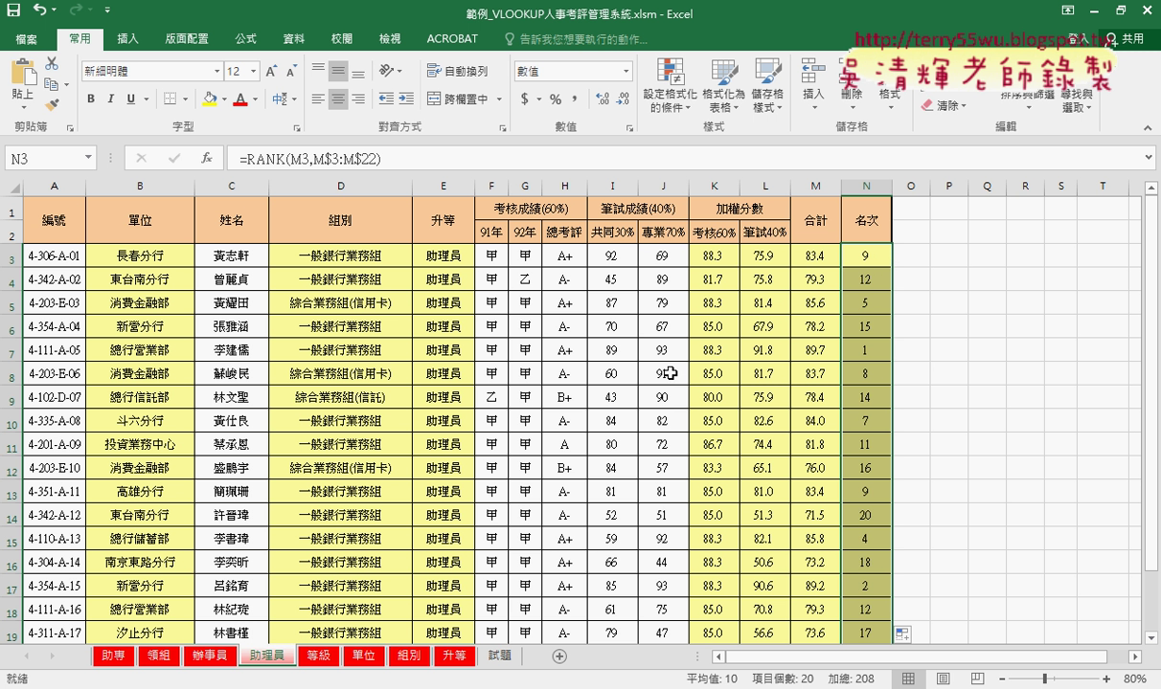
On 助專, view the 清除 button's macro code through Assign Macro > Edit.
left_click(113, 655)
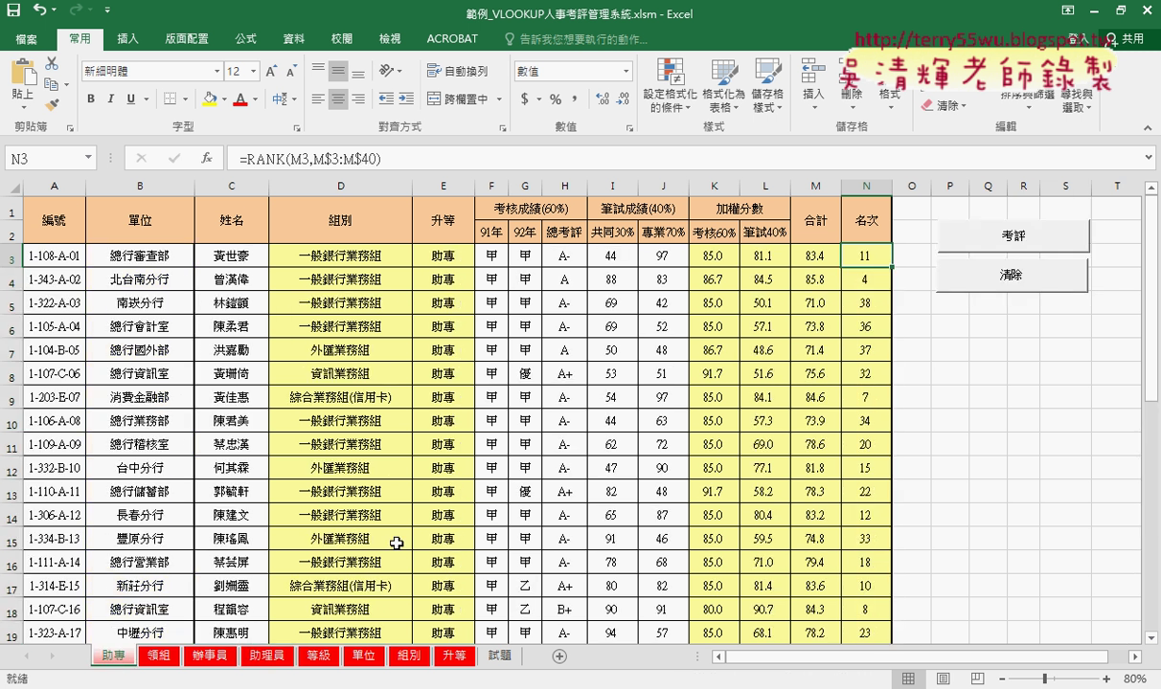
right_click(1017, 291)
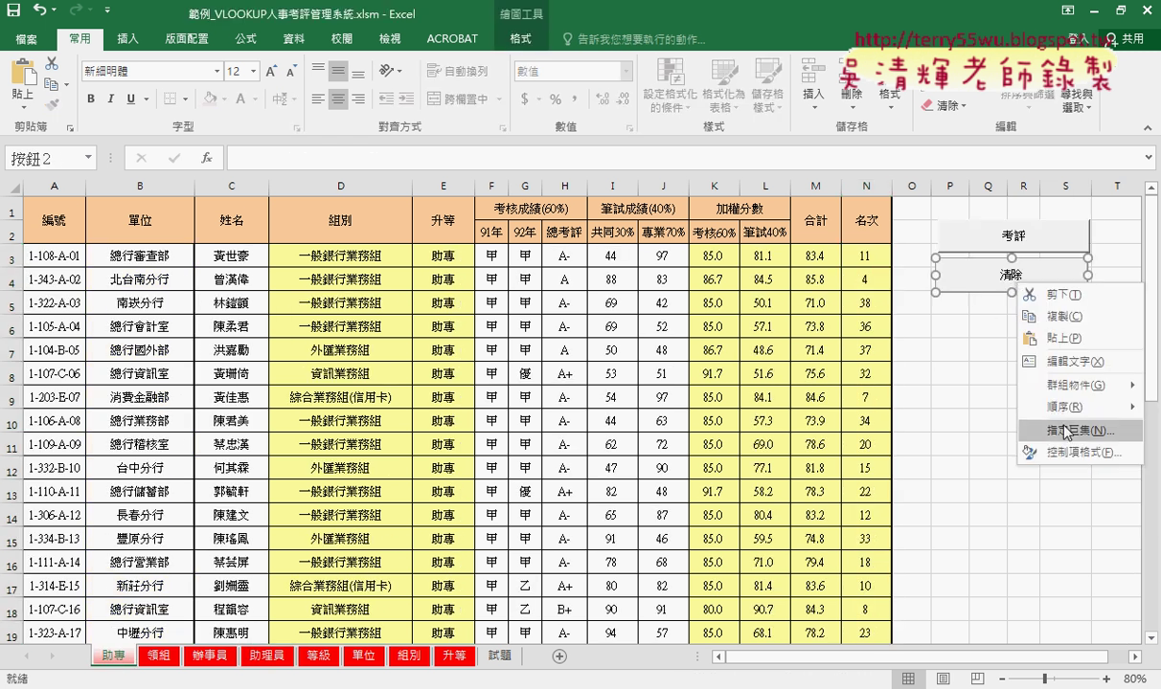
left_click(1014, 412)
left_click(1111, 295)
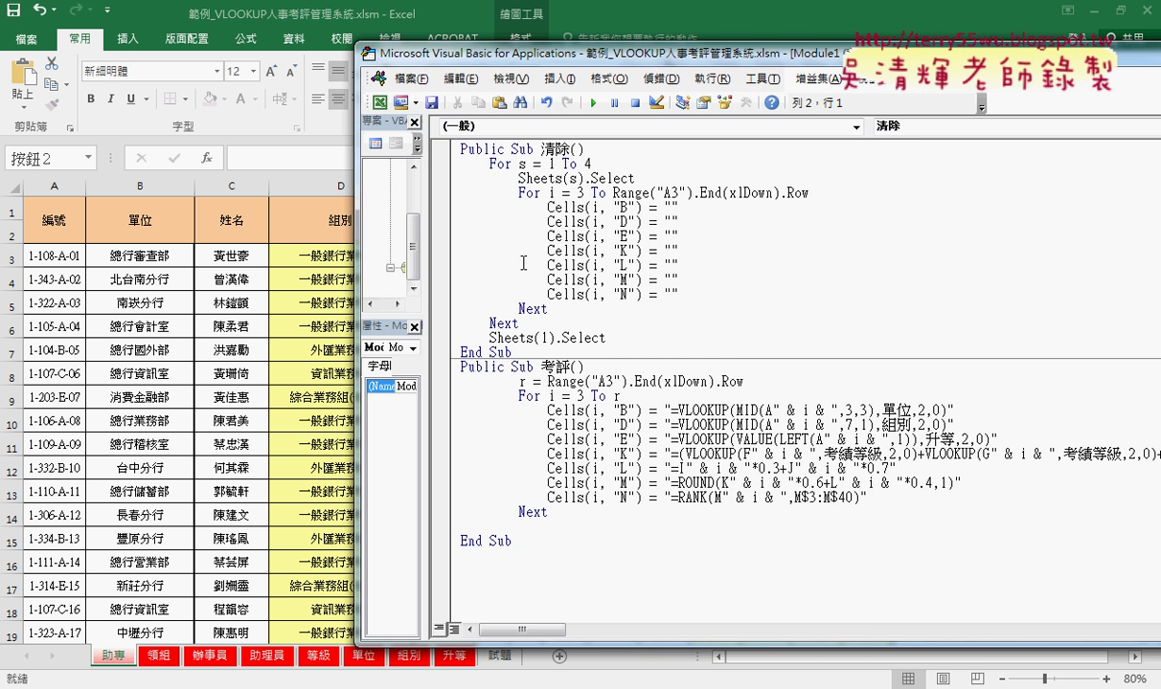
left_click(651, 246)
Back in the worksheet, run 清除 to empty columns B, D, E and K–N.
left_click(271, 316)
left_click(1064, 374)
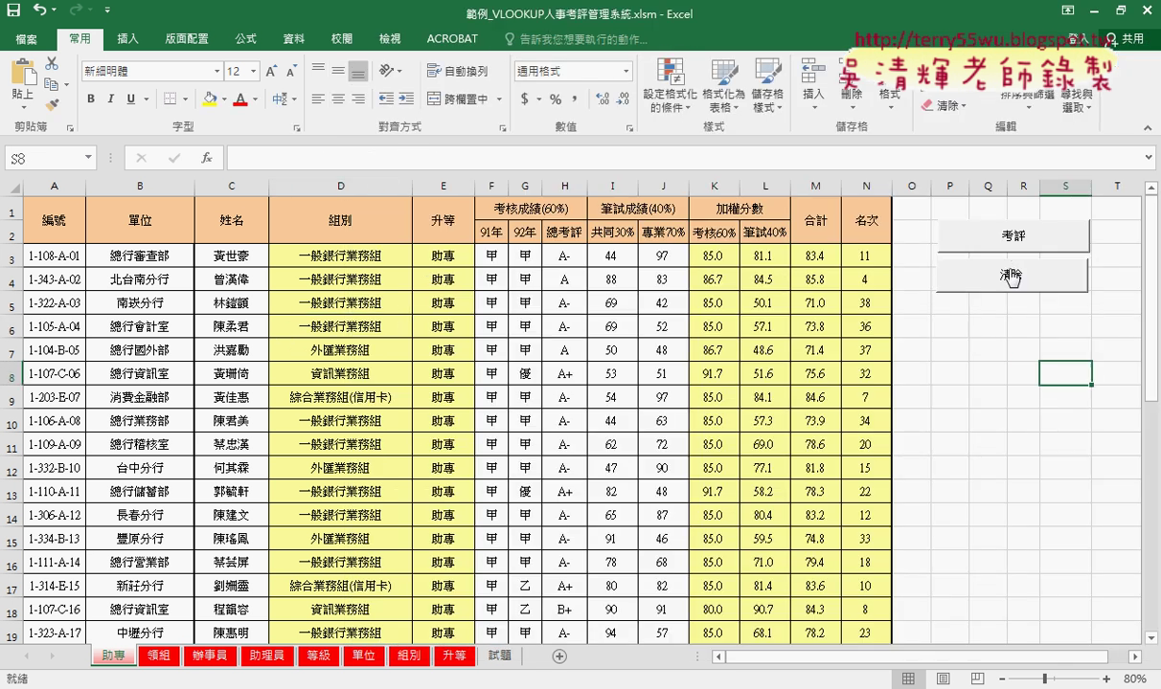
left_click(1010, 276)
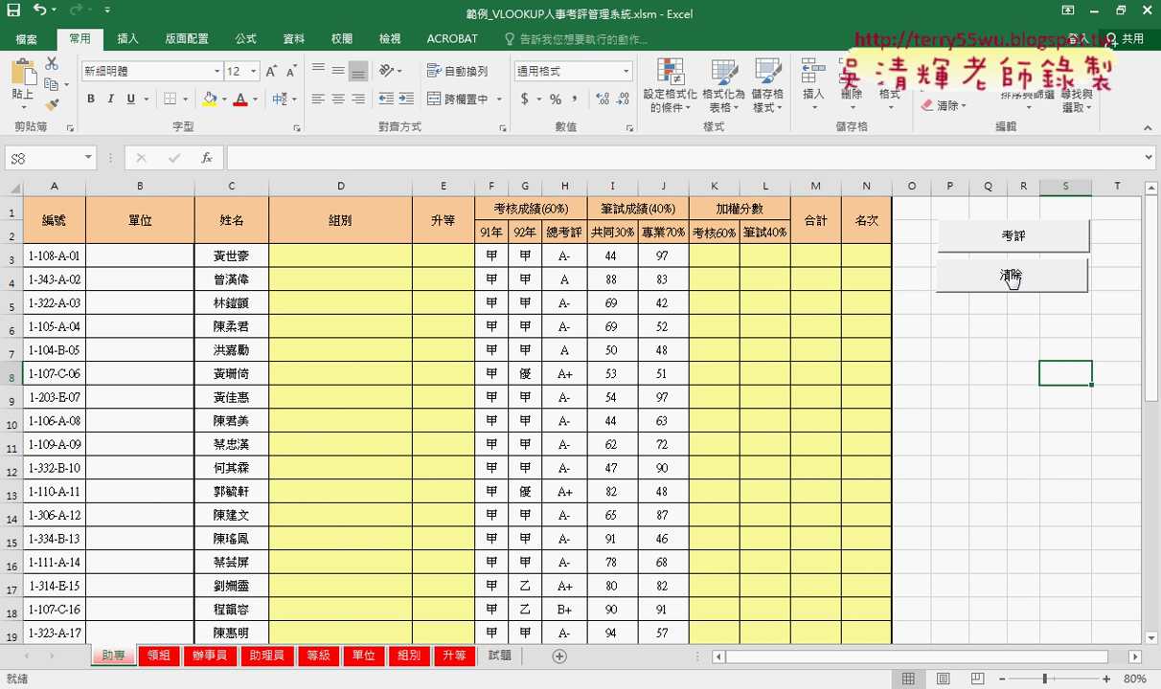
right_click(1010, 276)
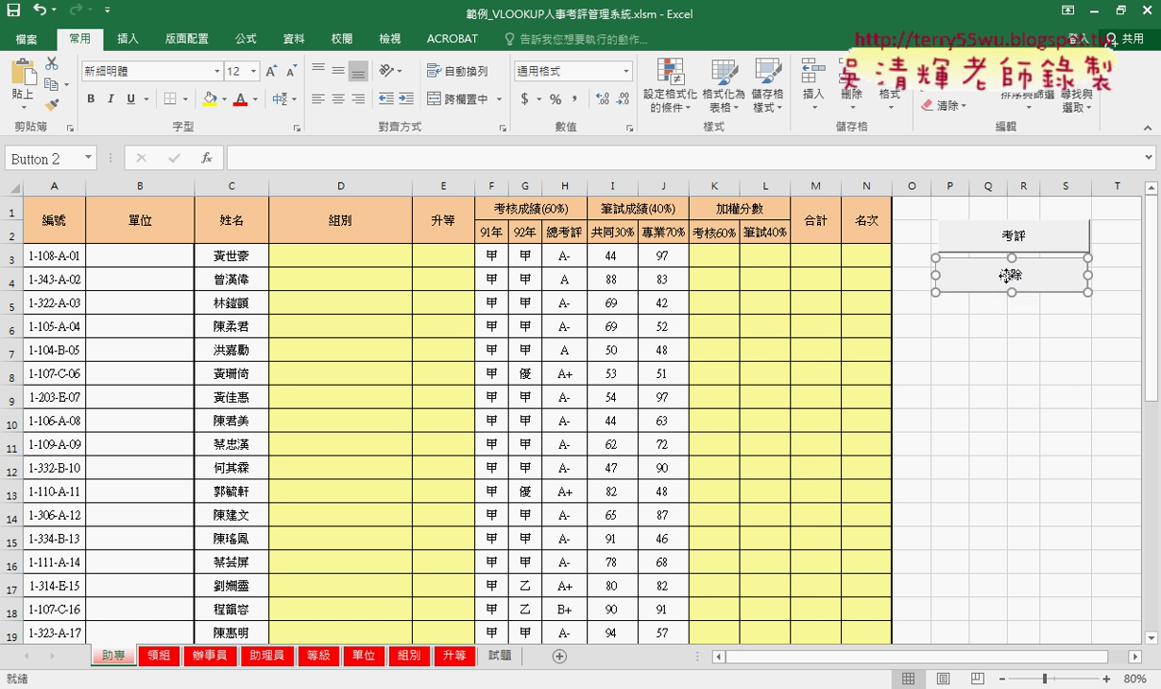
left_click(1051, 422)
left_click(1085, 289)
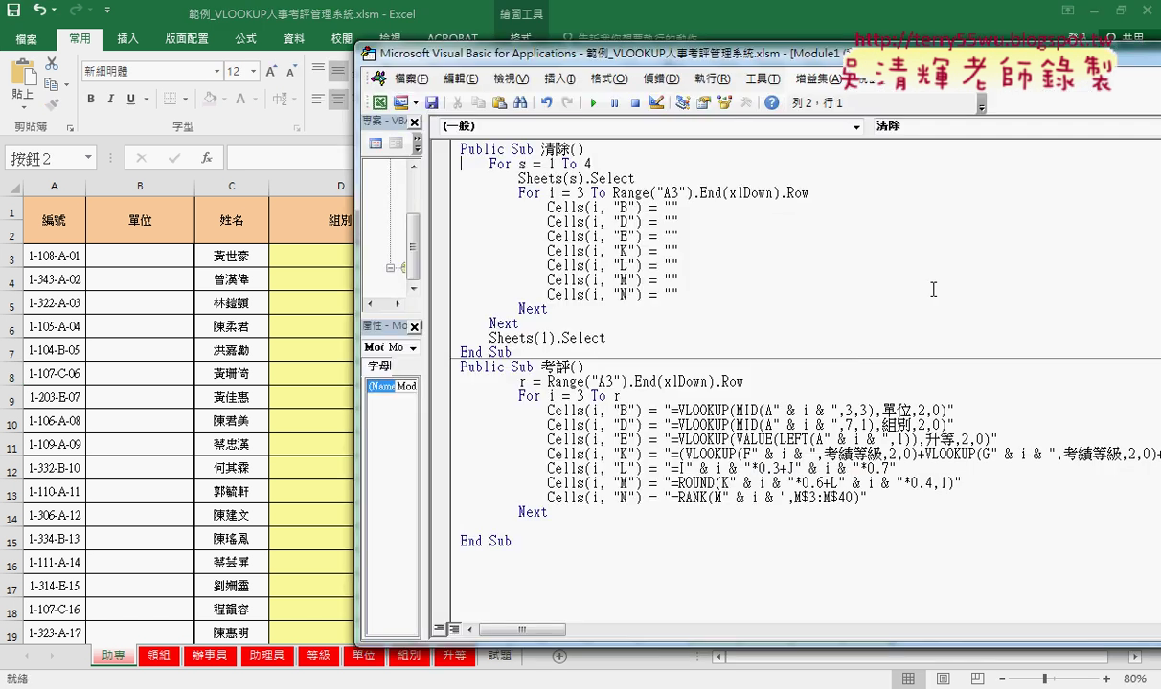
left_click_drag(682, 207, 547, 206)
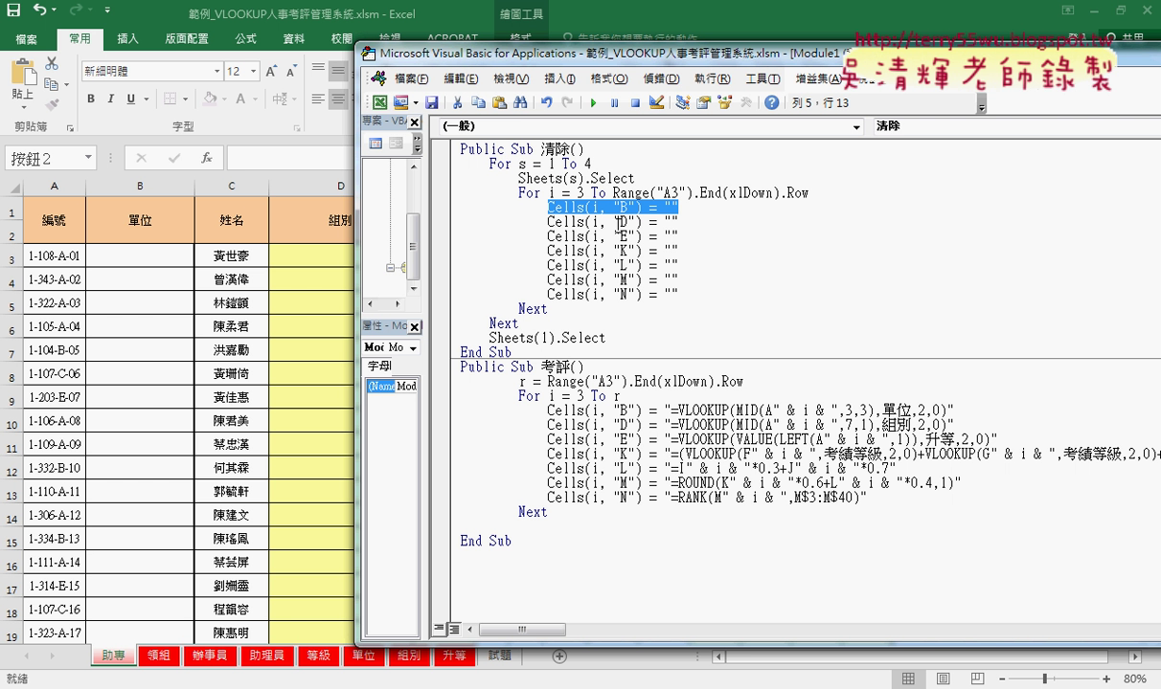
left_click(137, 257)
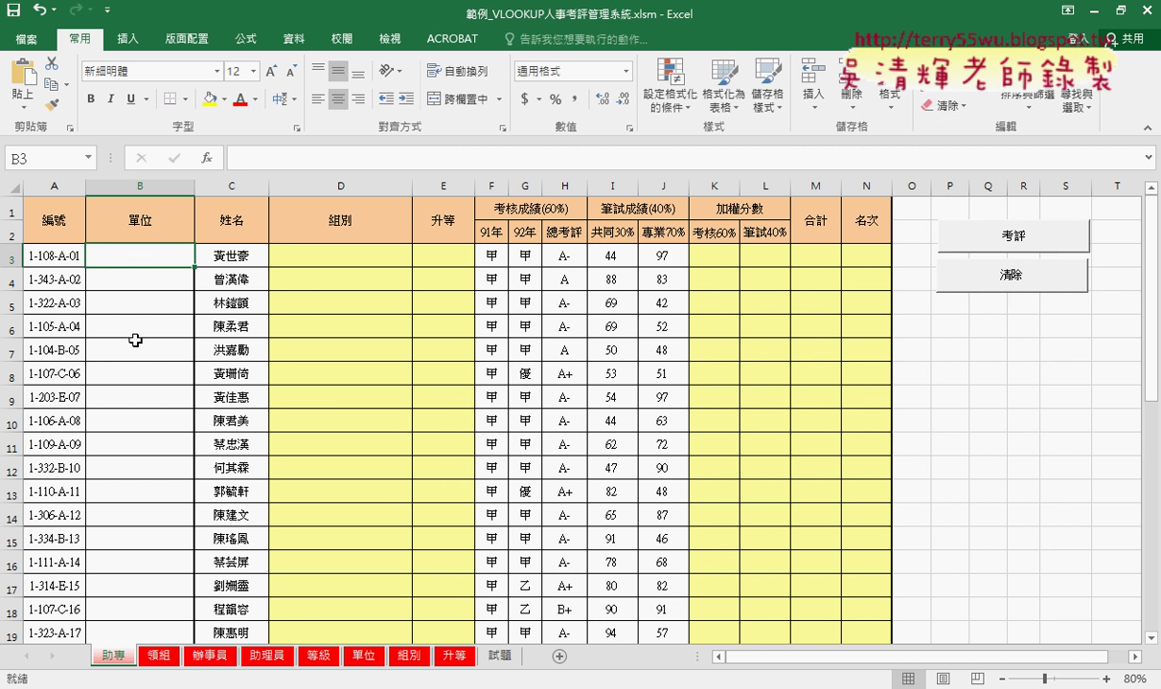
scroll(132, 461, "down", 5)
scroll(134, 460, "down", 9)
scroll(138, 421, "up", 3)
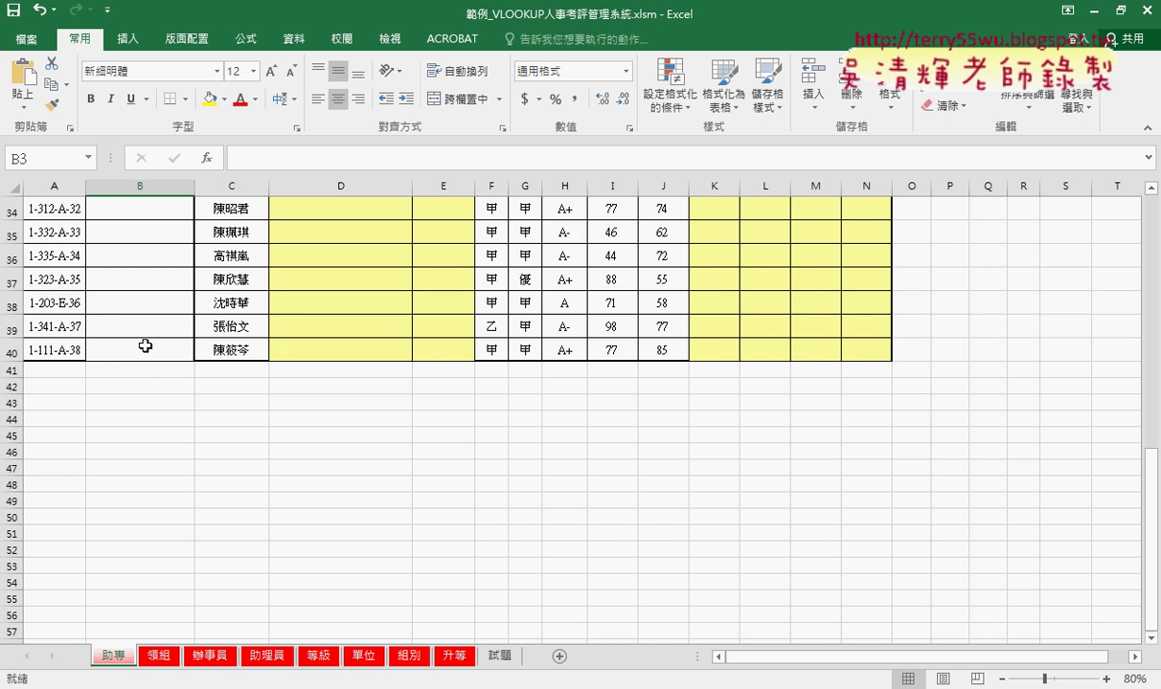
scroll(145, 346, "up", 5)
scroll(146, 343, "up", 6)
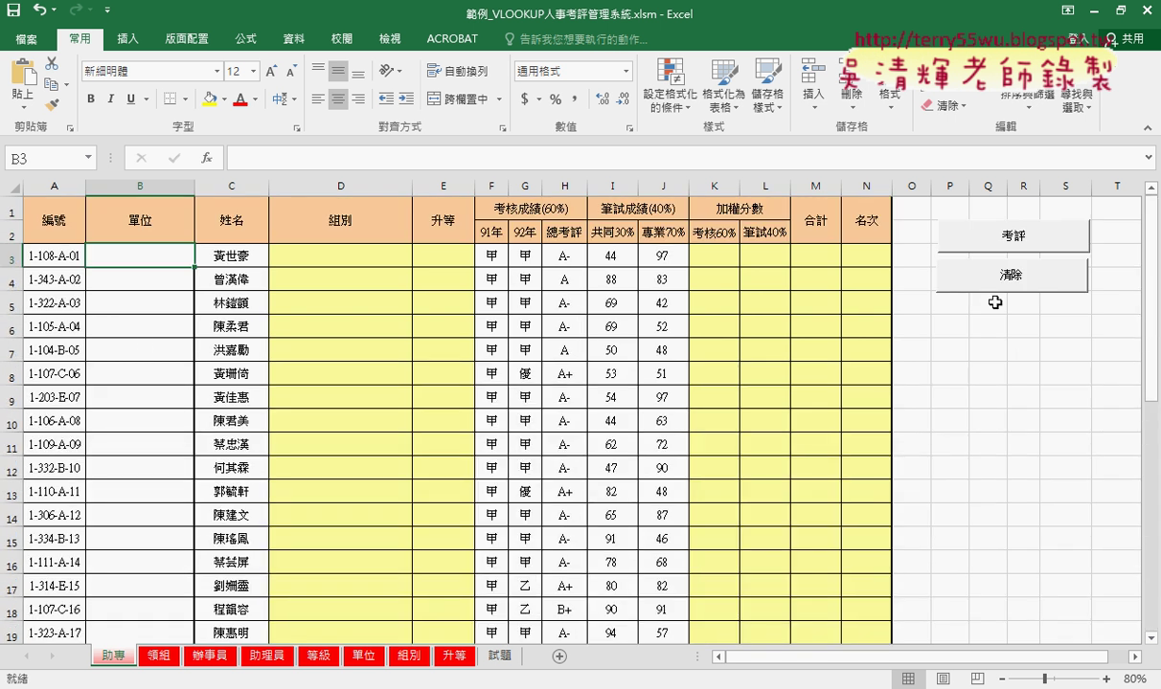
Open the macro assigned to the 考評 button in the VBA editor.
right_click(1004, 243)
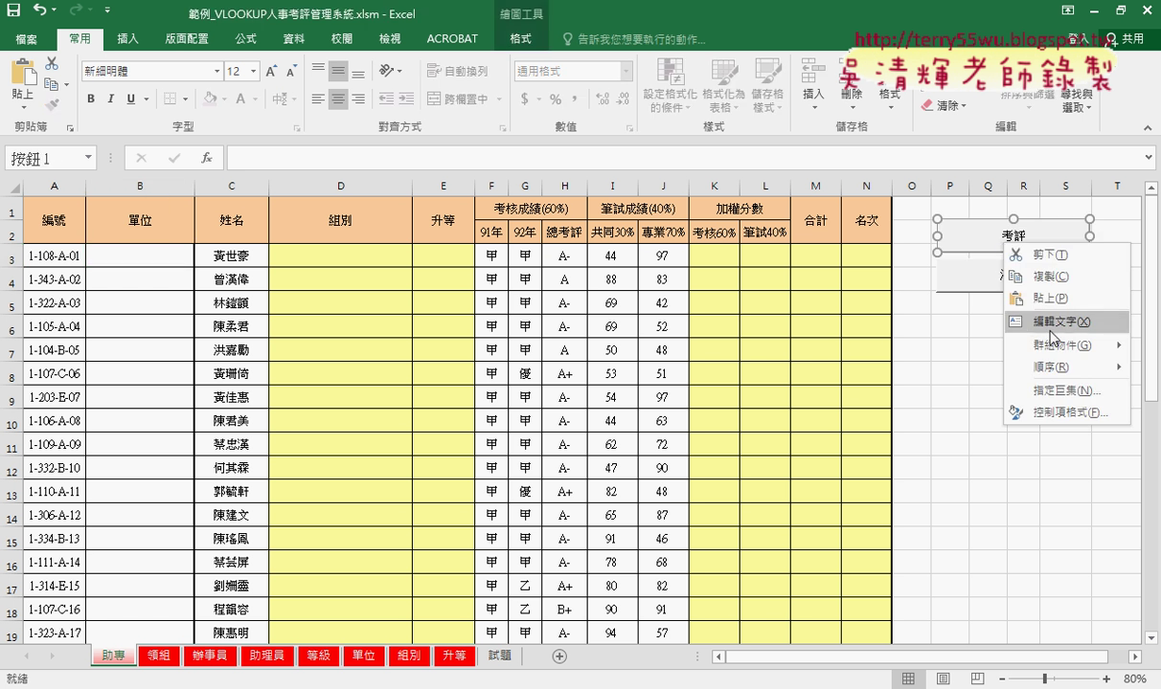
left_click(1069, 392)
left_click(1054, 237)
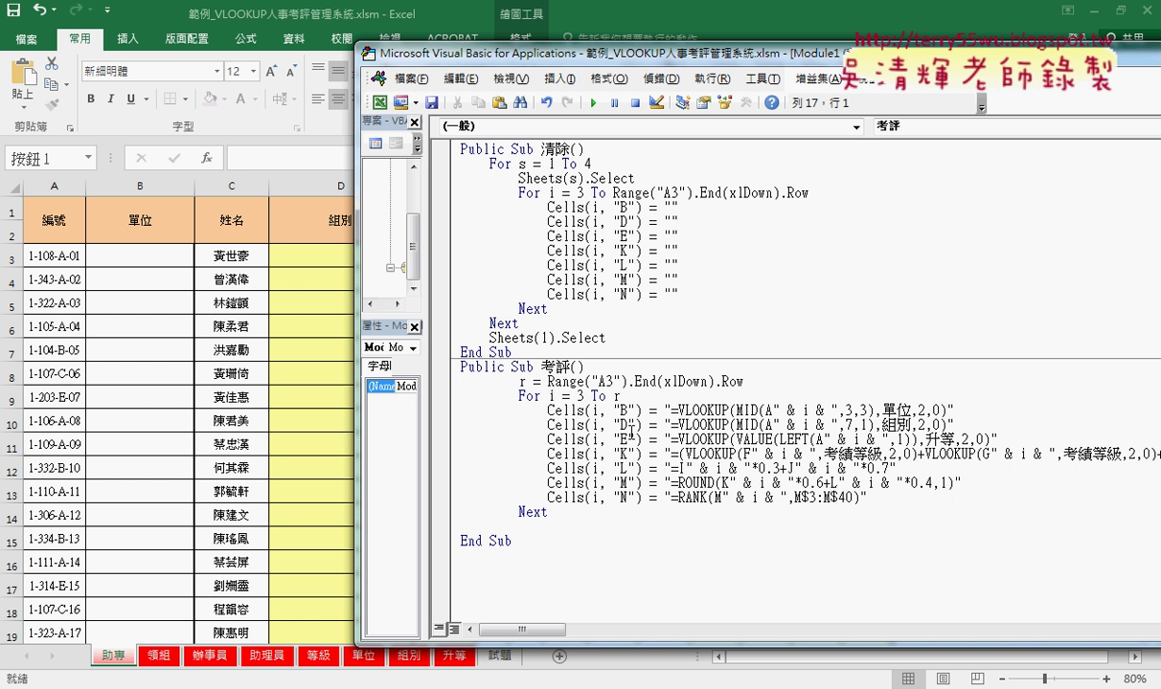
Add a blank line after the 考評 header and replace RANK's row 40 with "&&r.
left_click(605, 369)
key("Return")
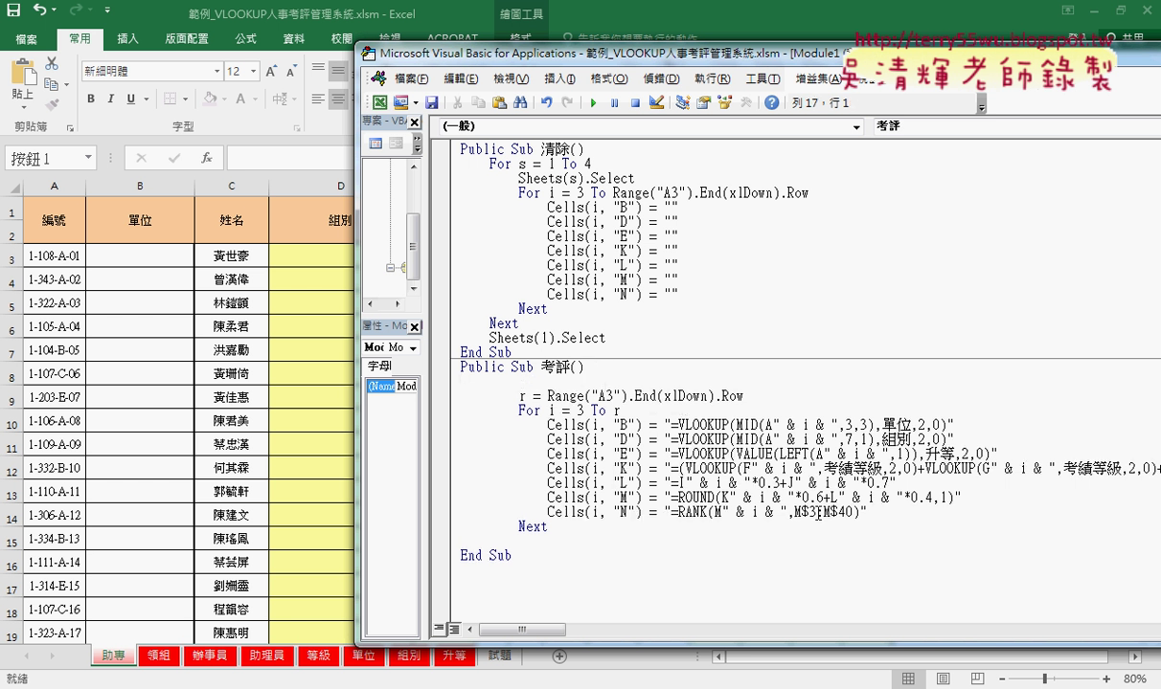
double_click(846, 512)
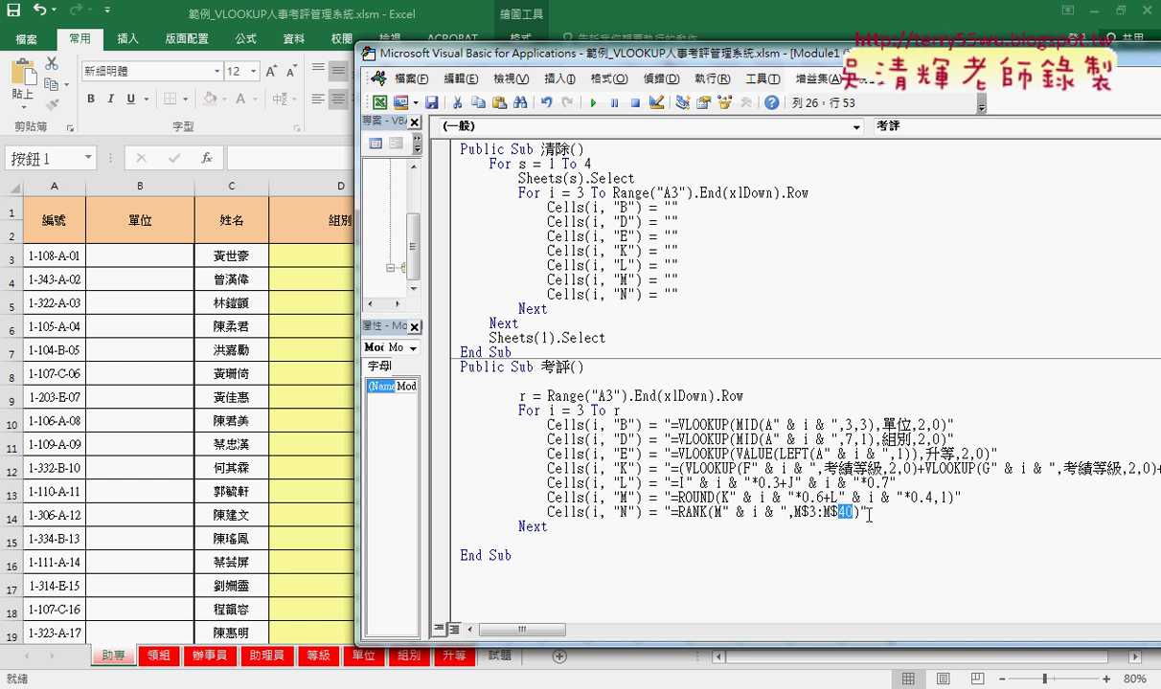
type("\"")
type("&&")
type("r")
Respace the RANK concatenation to " & r & " and indent 考評's blank first line.
key("Delete")
key("Delete")
key("Delete")
type("& r &")
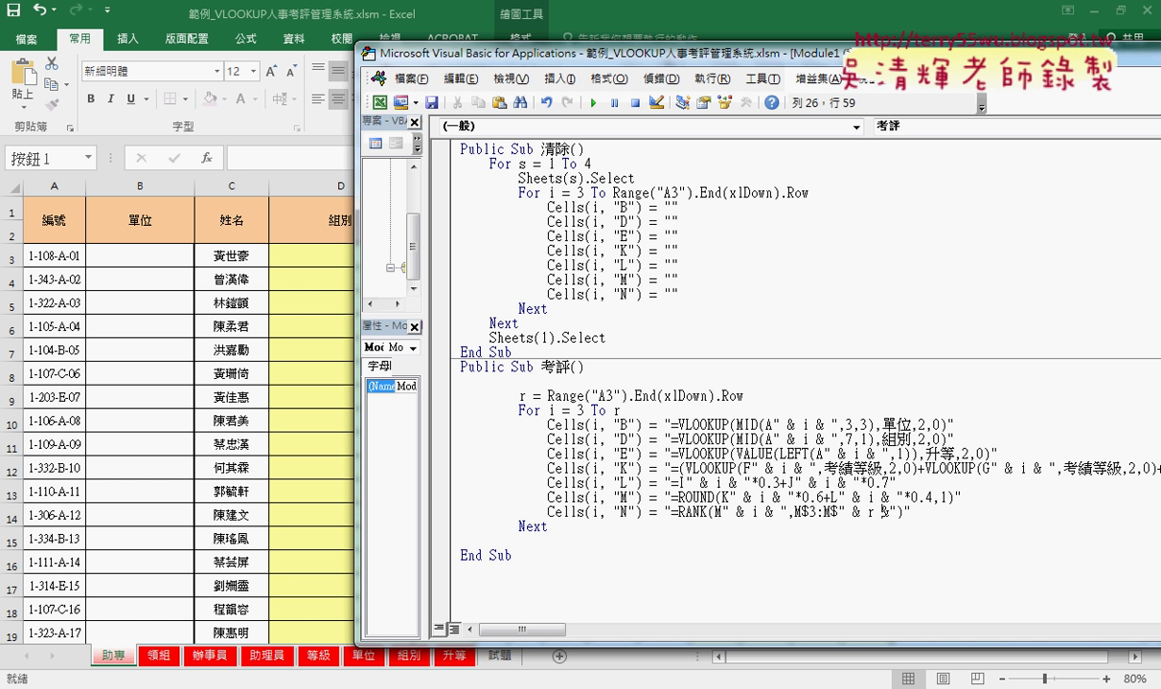
left_click(539, 381)
key("Tab")
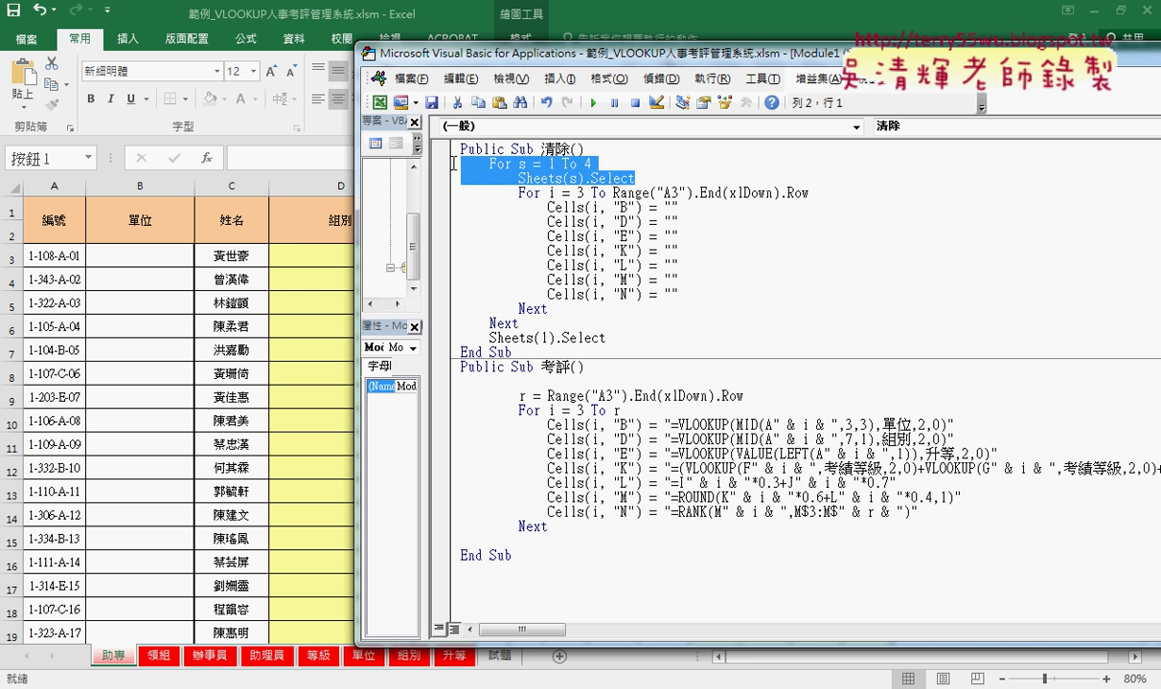
Copy For s = 1 To 4 / Sheets(s).Select and Sheets(1).Select from 清除 into 考評.
left_click_drag(634, 178, 461, 164)
key("ctrl+c")
left_click(463, 383)
key("ctrl+v")
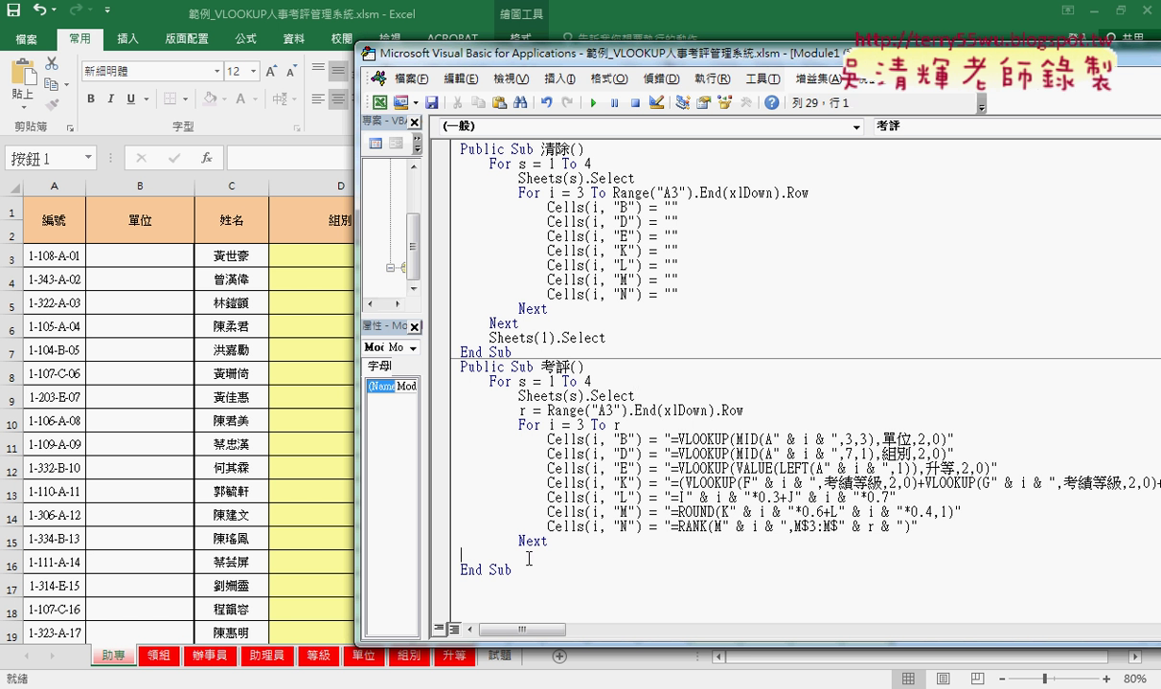
left_click_drag(602, 337, 446, 331)
key("ctrl+c")
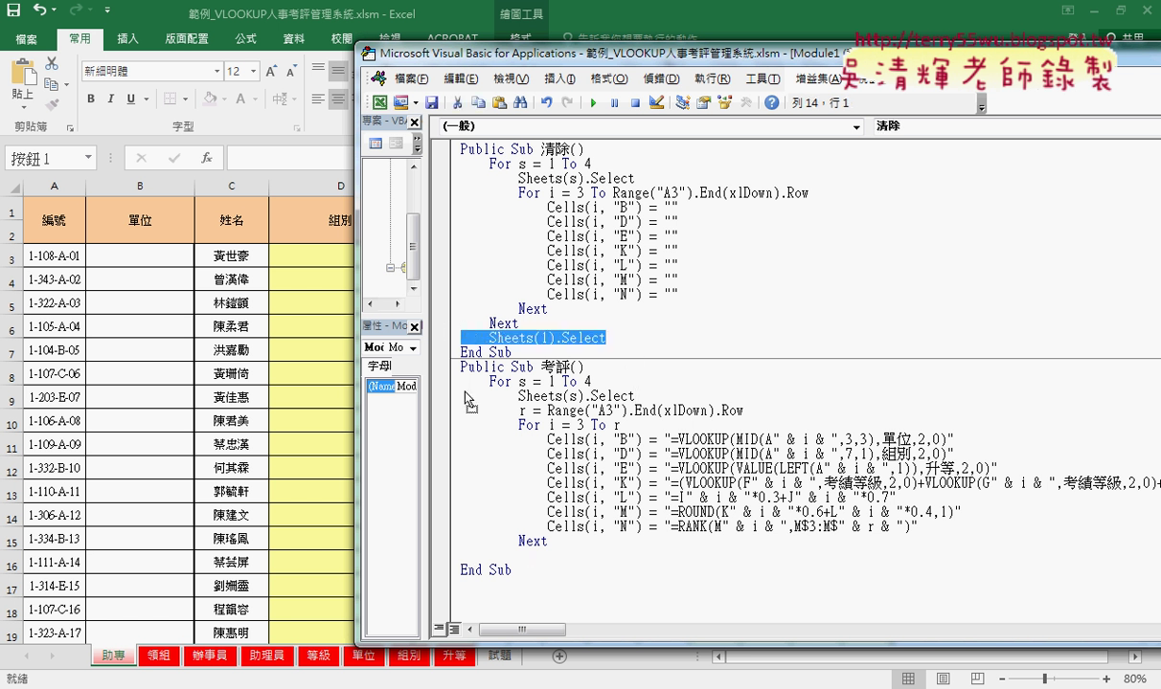
left_click(452, 555)
key("ctrl+v")
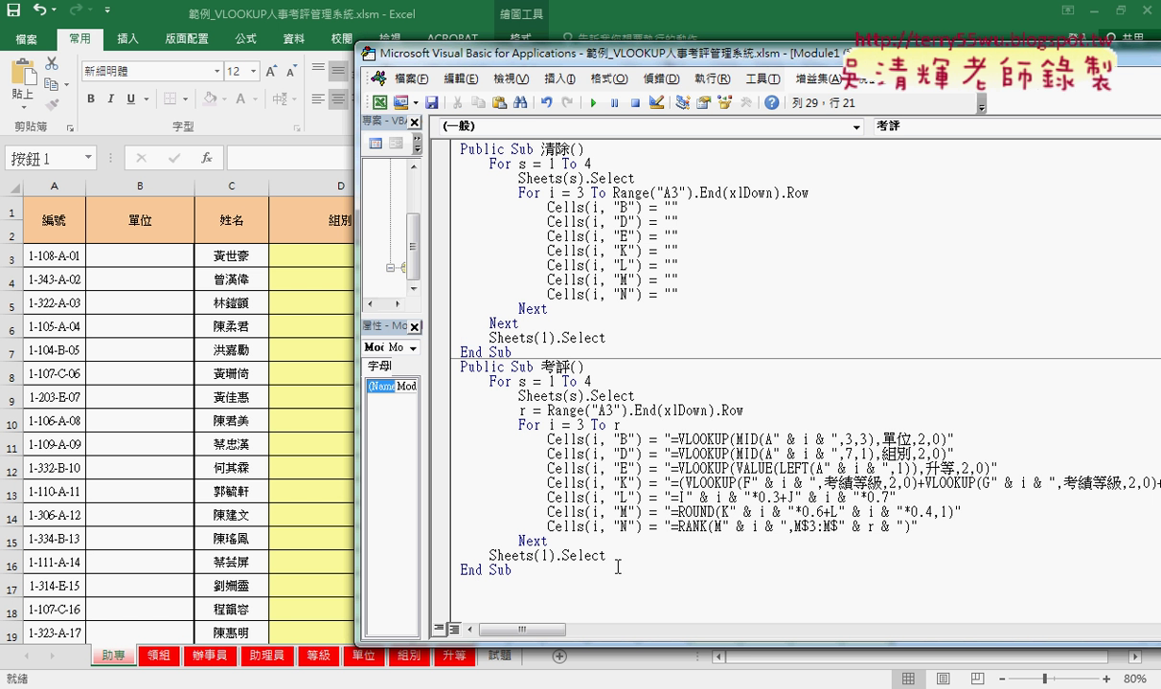
mouse_move(636, 395)
left_mouse_down()
mouse_move(447, 362)
mouse_move(442, 386)
left_mouse_up()
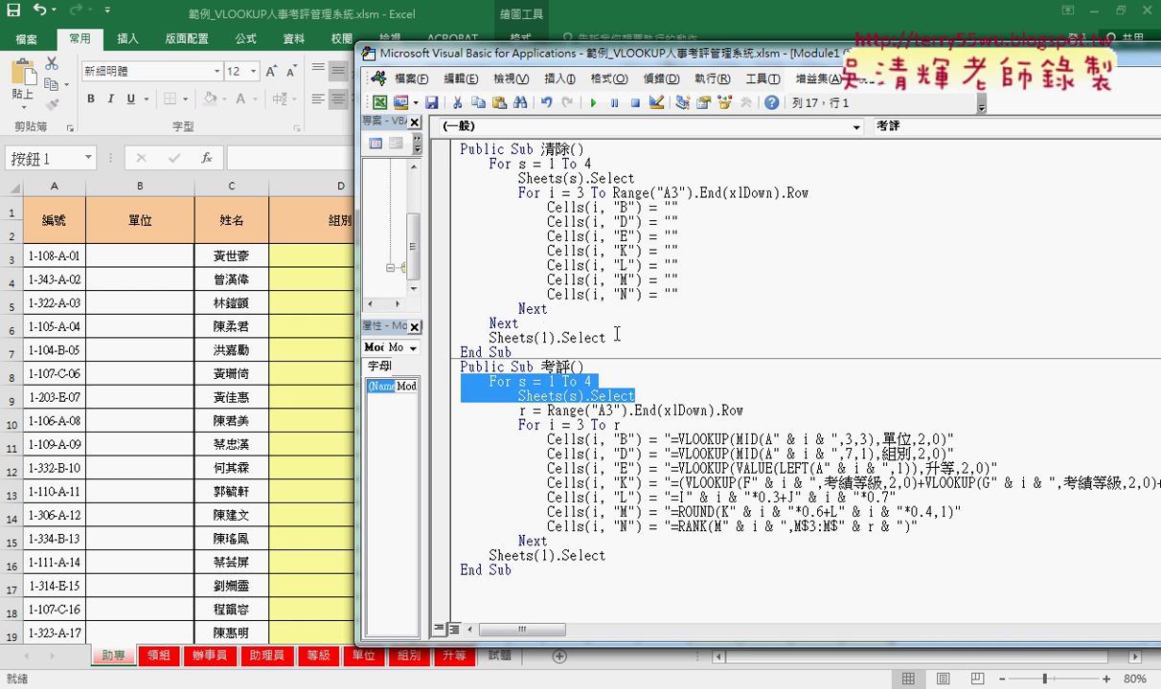
Dock the Edit toolbar and comment out the whole 清除 macro body.
left_click_drag(605, 338, 461, 164)
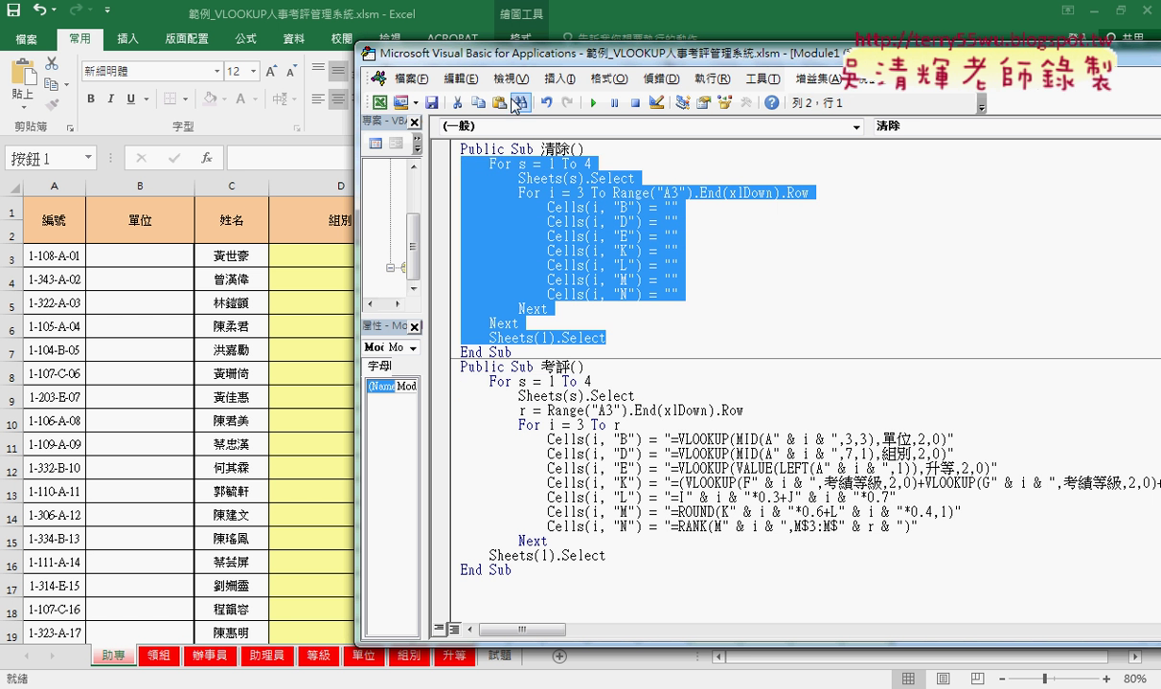
right_click(482, 91)
left_click(554, 178)
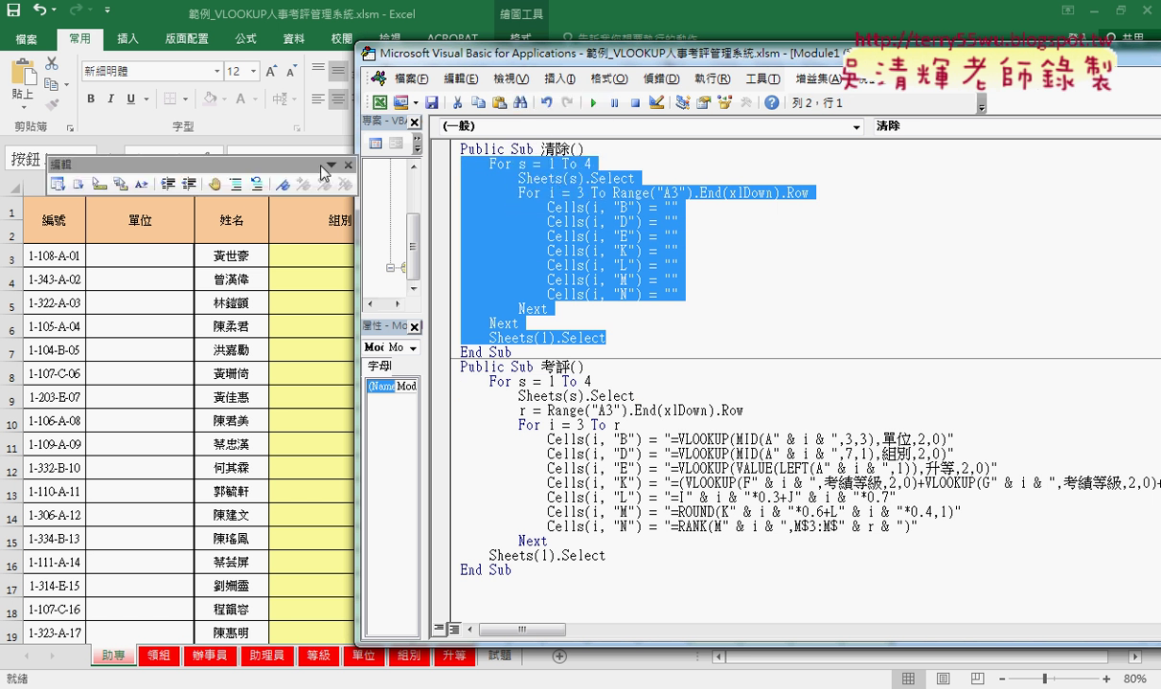
left_click_drag(302, 161, 543, 148)
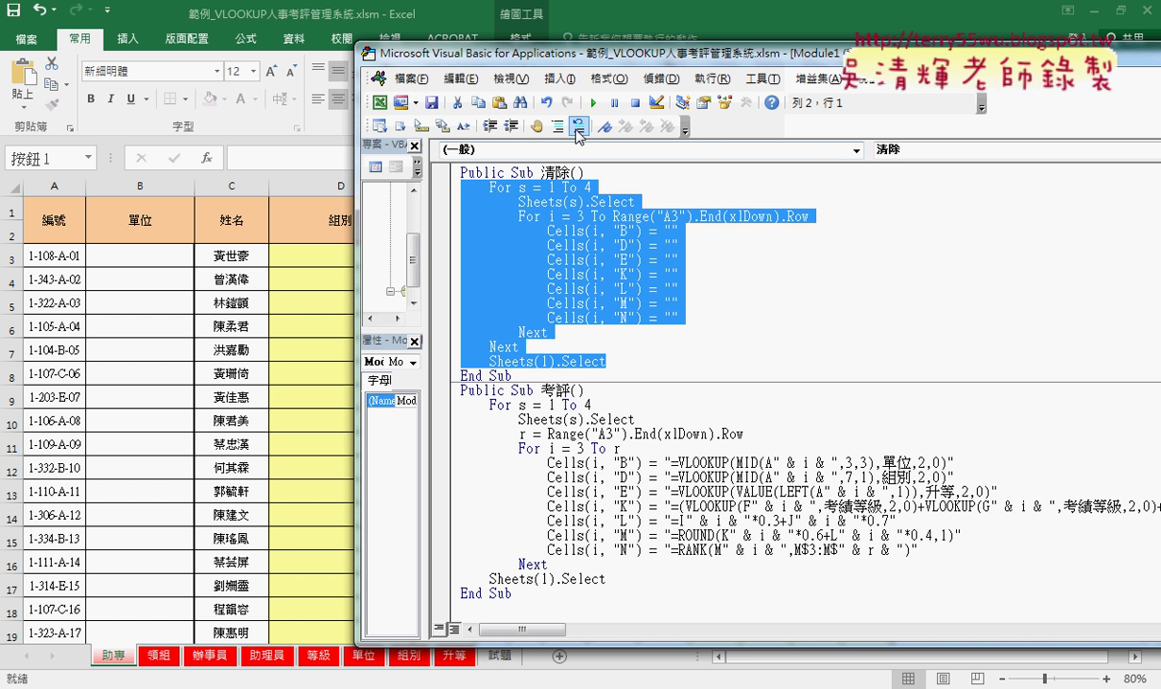
left_click(558, 126)
Add an indented Range("B3:B40").ClearContents line after Sheets(1).Select.
left_click(619, 358)
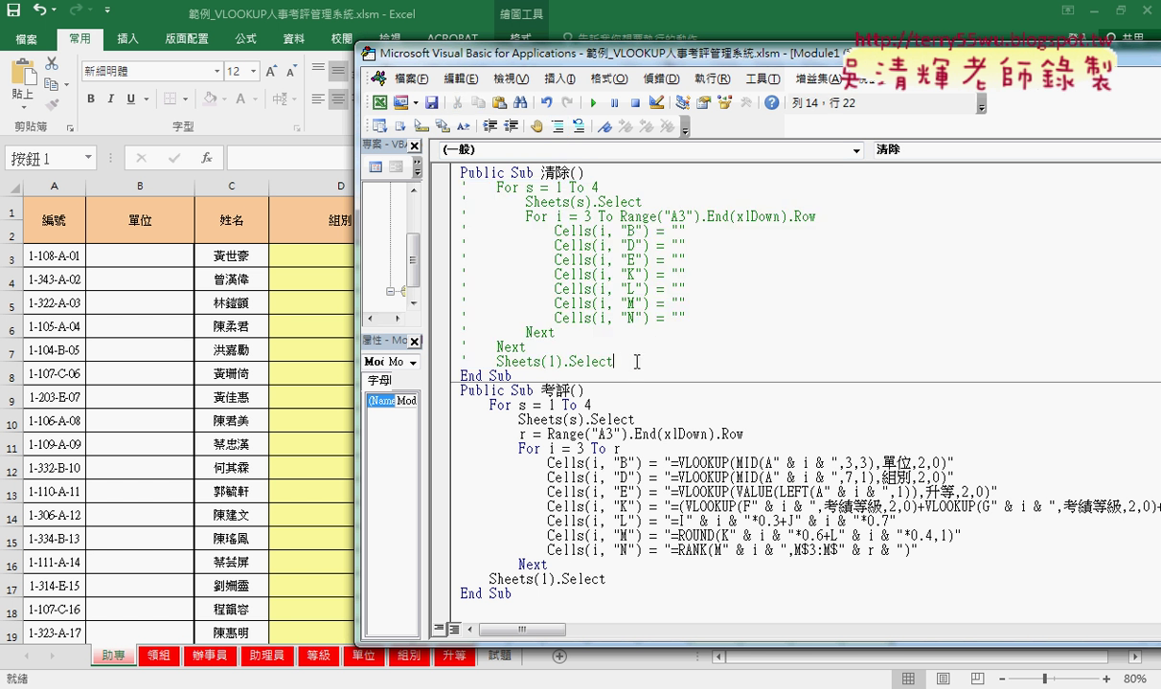
key("Return")
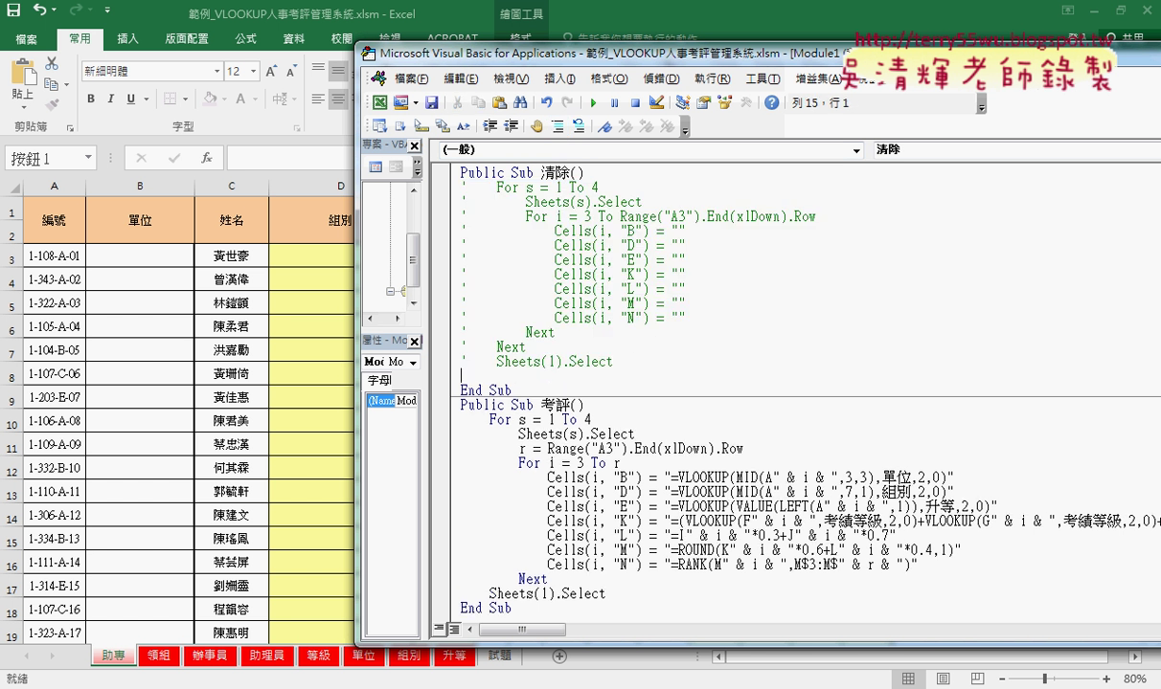
key("Tab")
left_click_drag(555, 231, 689, 234)
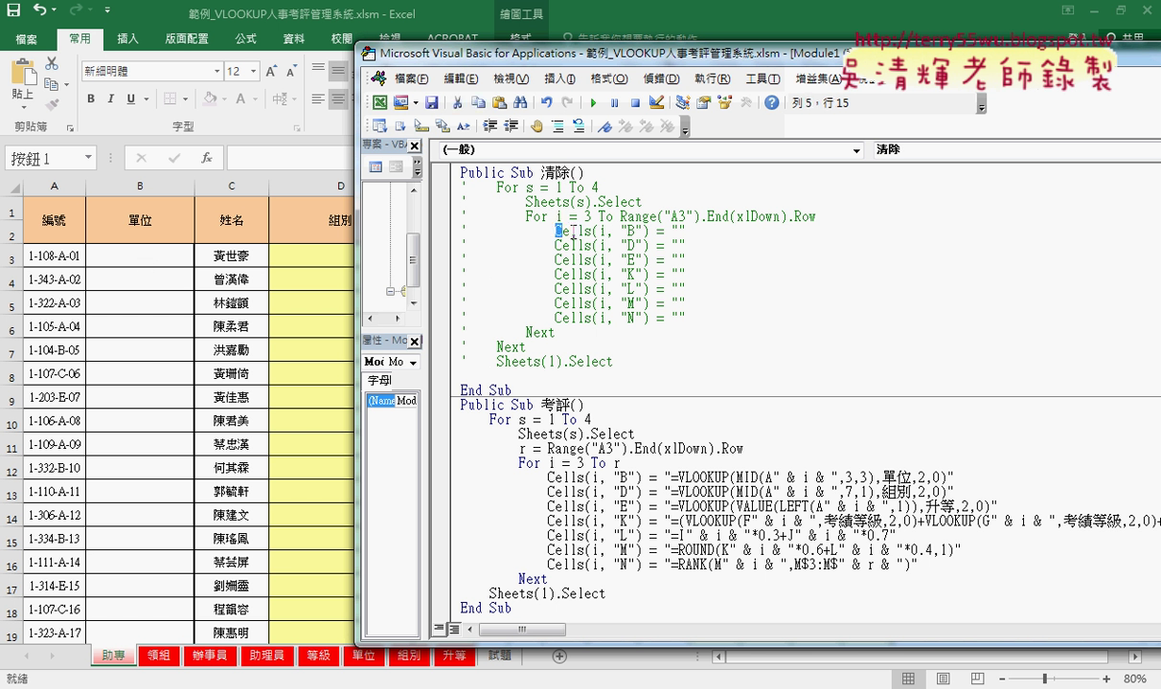
left_click(562, 376)
type("r")
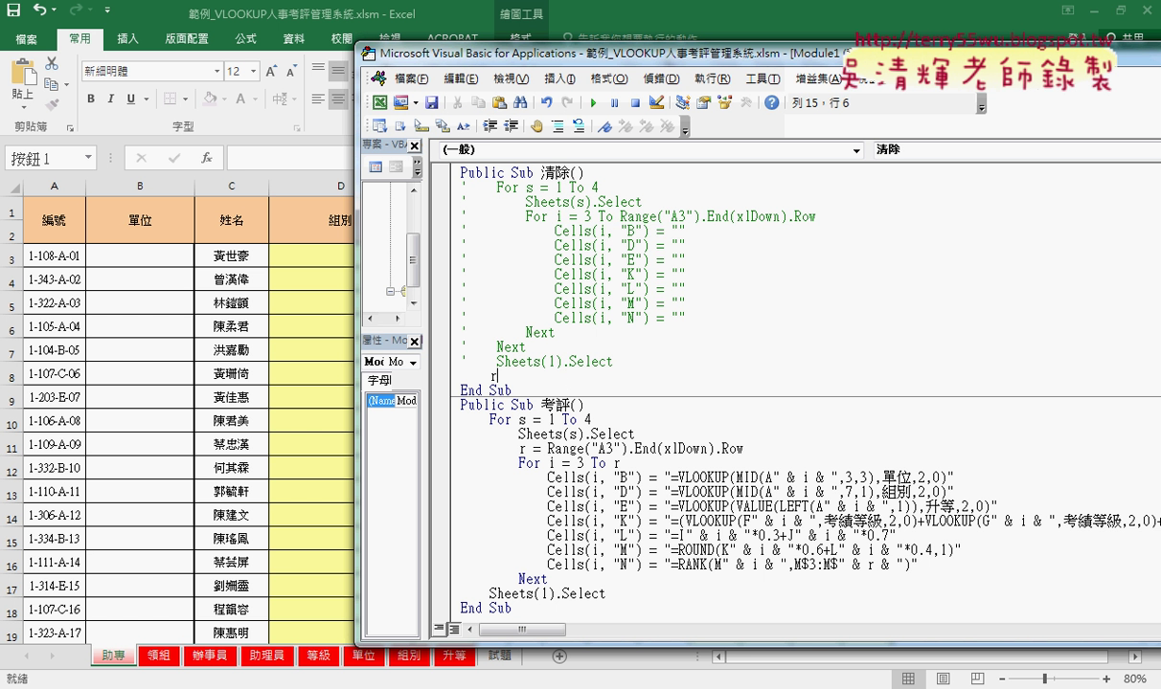
type("ang")
type("e")
type("(")
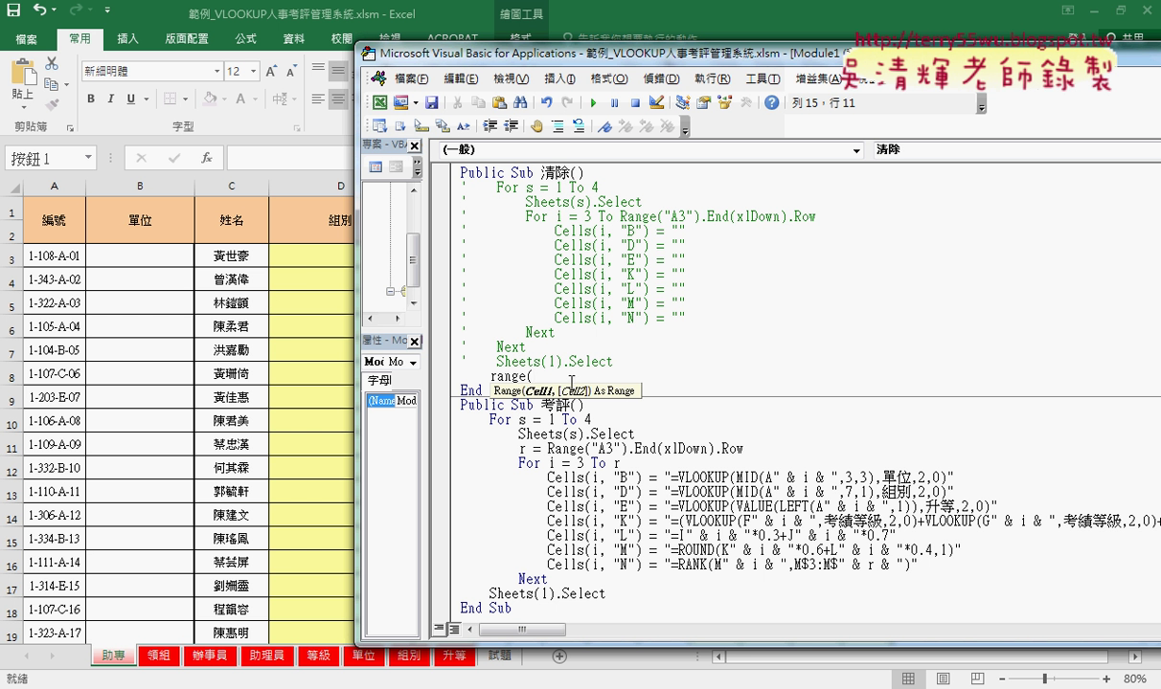
type("\"")
type("B3")
type(":")
type("B40")
type("\")")
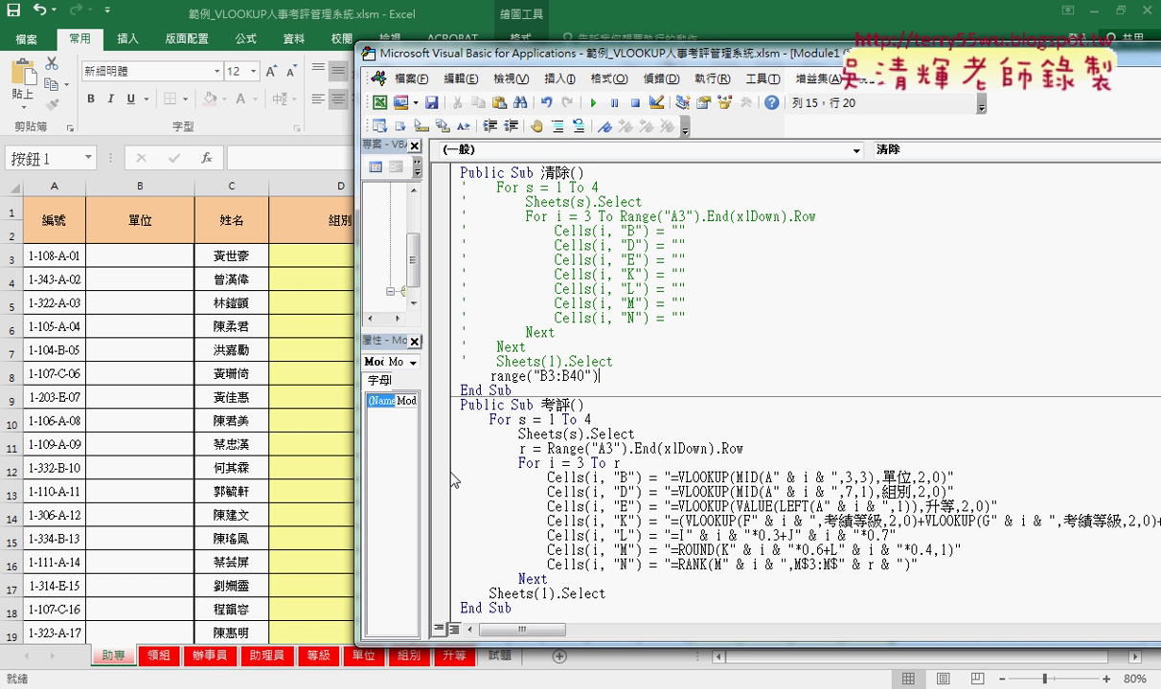
type(".c")
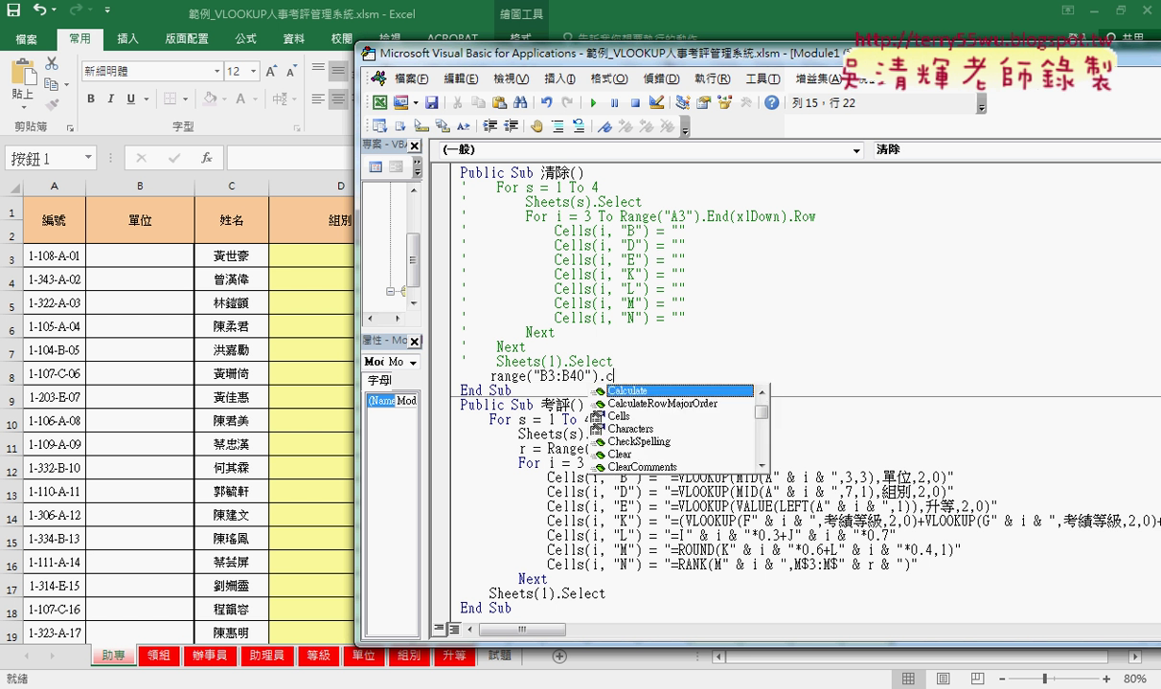
key("Tab")
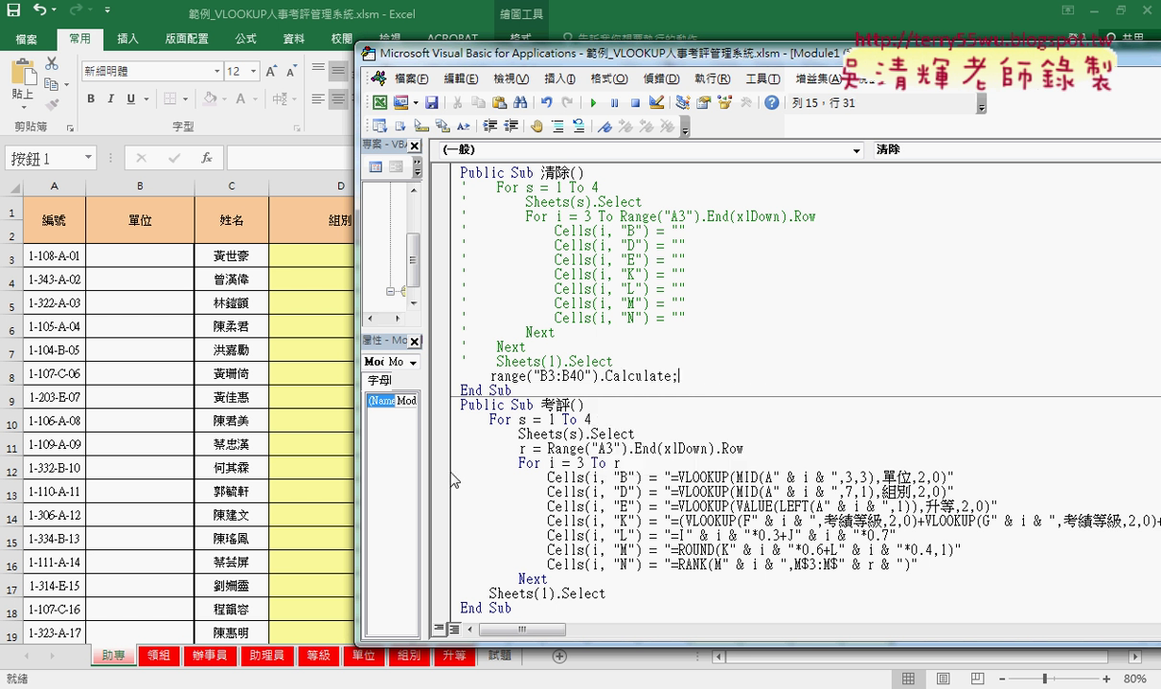
key("BackSpace")
key("BackSpace")
key("BackSpace")
key("BackSpace")
key("BackSpace")
key("BackSpace")
type(".cl")
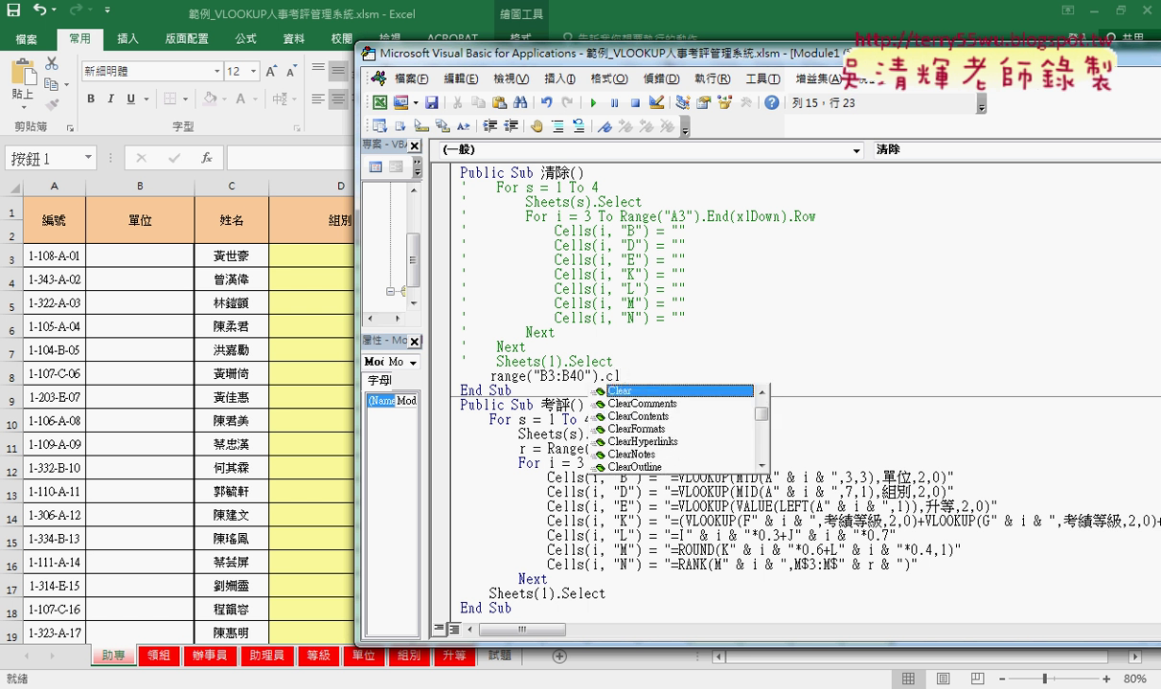
key("Down")
key("Down")
key("Tab")
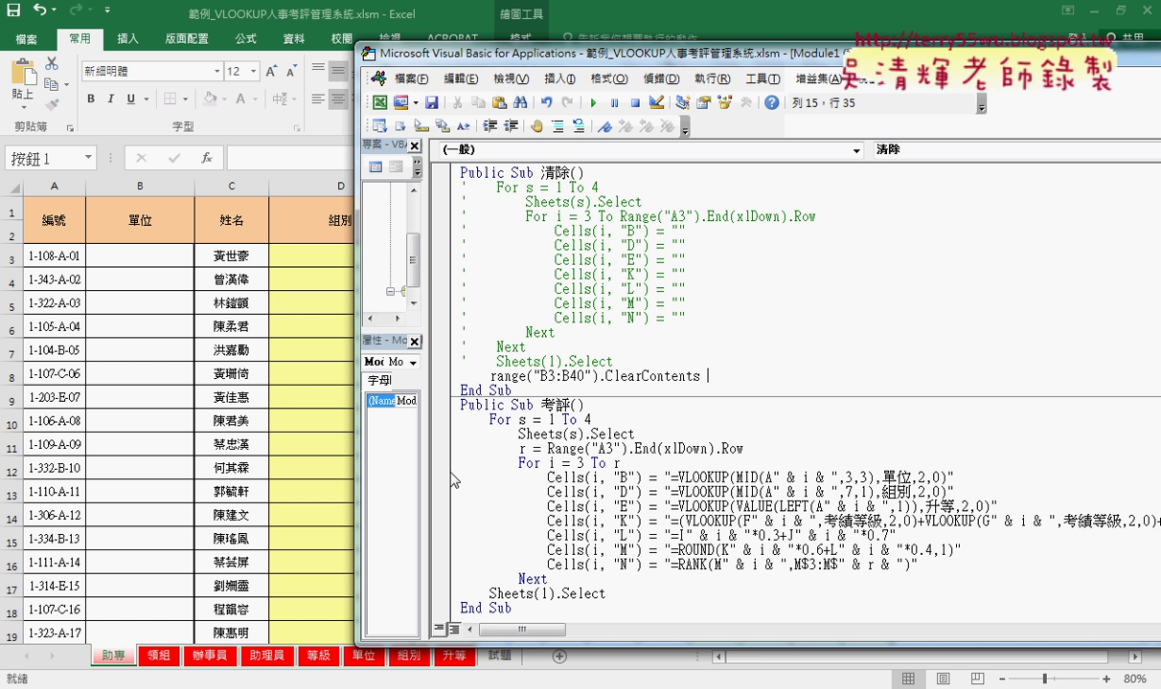
left_click(568, 420)
Duplicate the ClearContents line so four identical copies exist.
left_click_drag(701, 376, 486, 376)
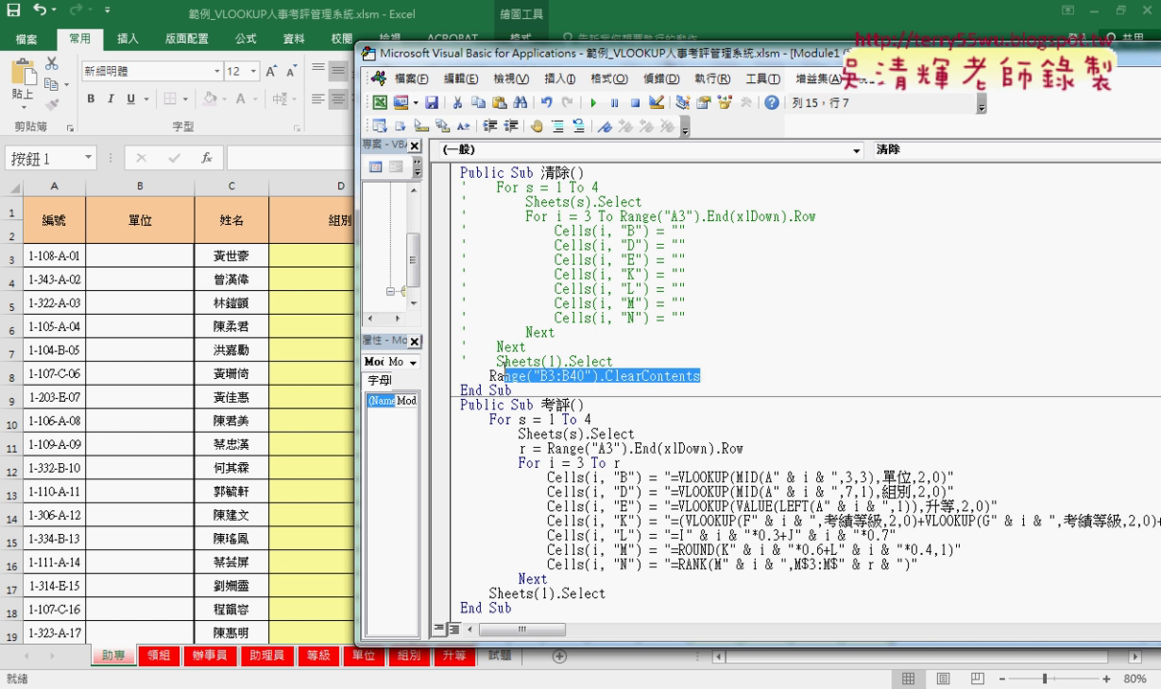
left_click(718, 376)
key("Return")
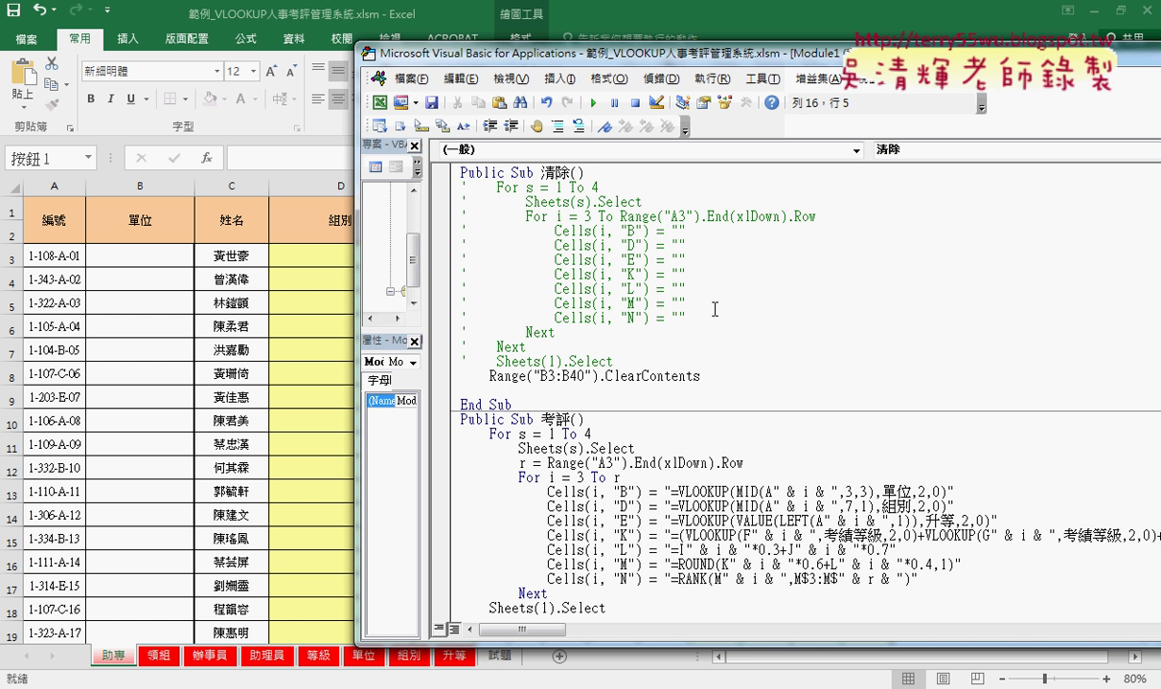
left_click_drag(489, 376, 696, 377)
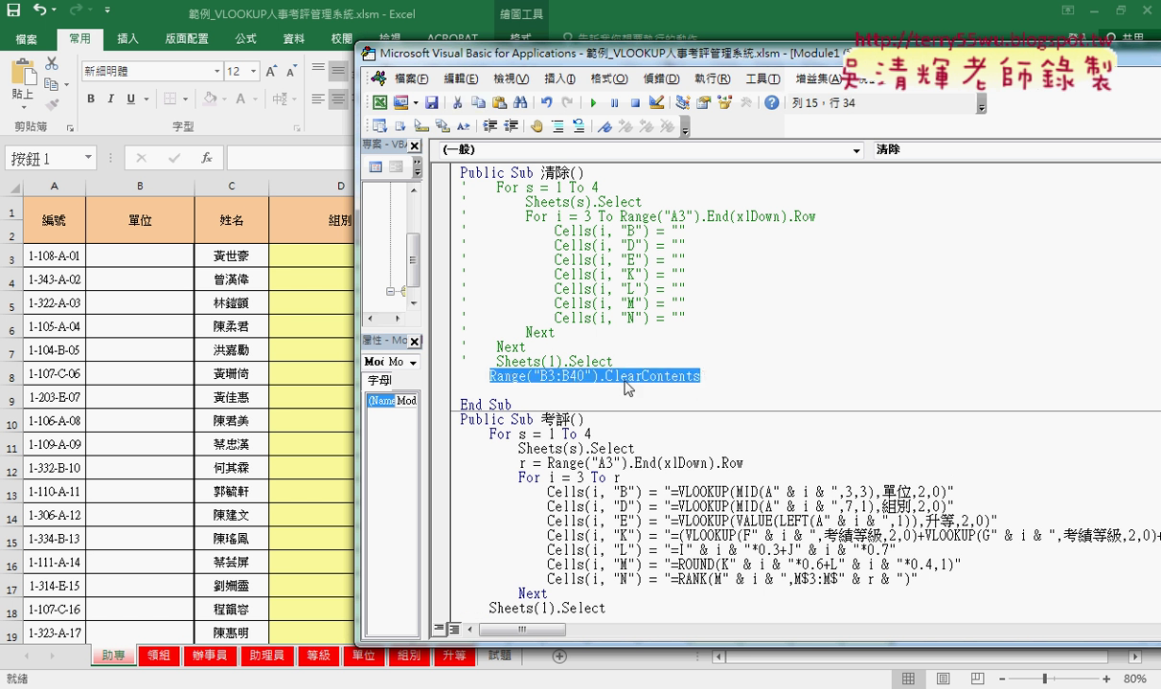
mouse_move(573, 373)
left_mouse_down()
mouse_move(670, 391)
mouse_move(461, 376)
mouse_move(450, 405)
left_mouse_up()
key("Return")
Duplicate the ClearContents lines and delete the extra, leaving seven.
left_click_drag(524, 402, 428, 368)
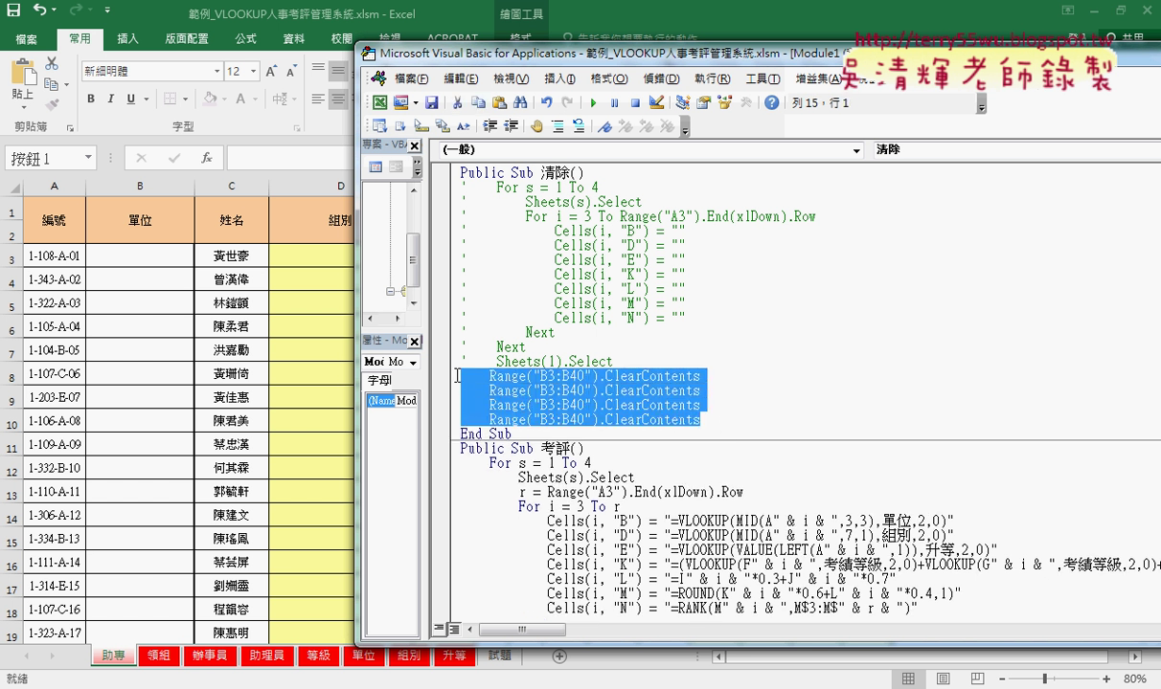
left_click(725, 421)
key("Return")
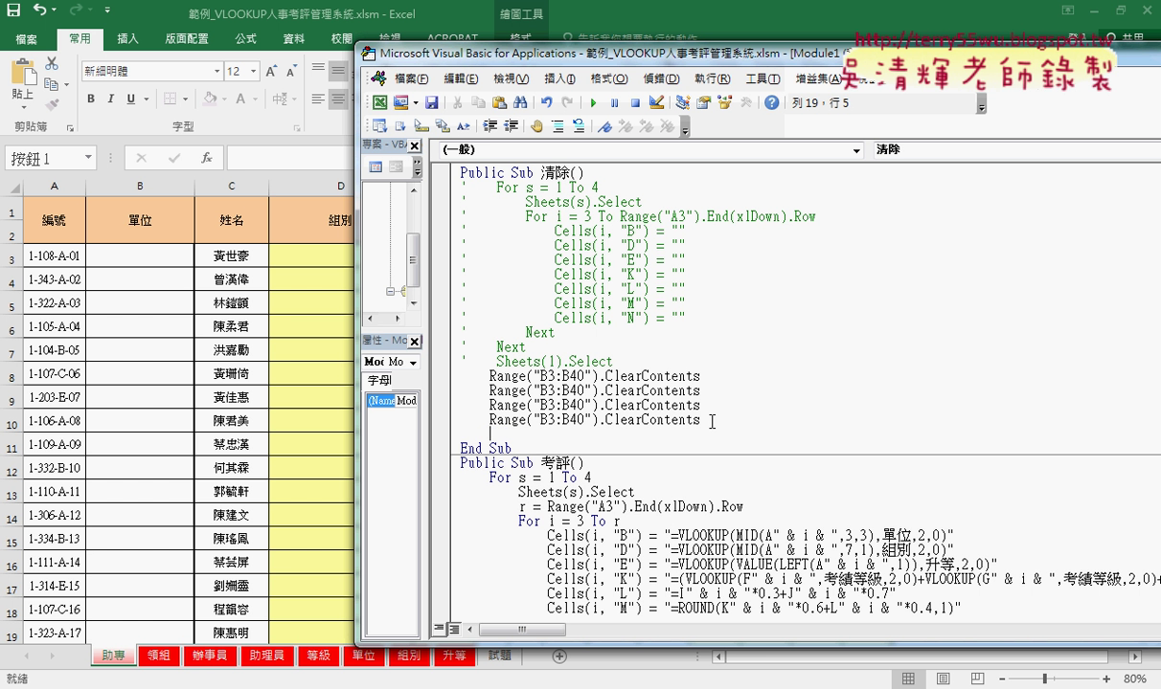
mouse_move(700, 421)
left_mouse_down()
mouse_move(428, 369)
mouse_move(470, 436)
mouse_move(452, 438)
left_mouse_up()
left_click_drag(701, 476, 414, 475)
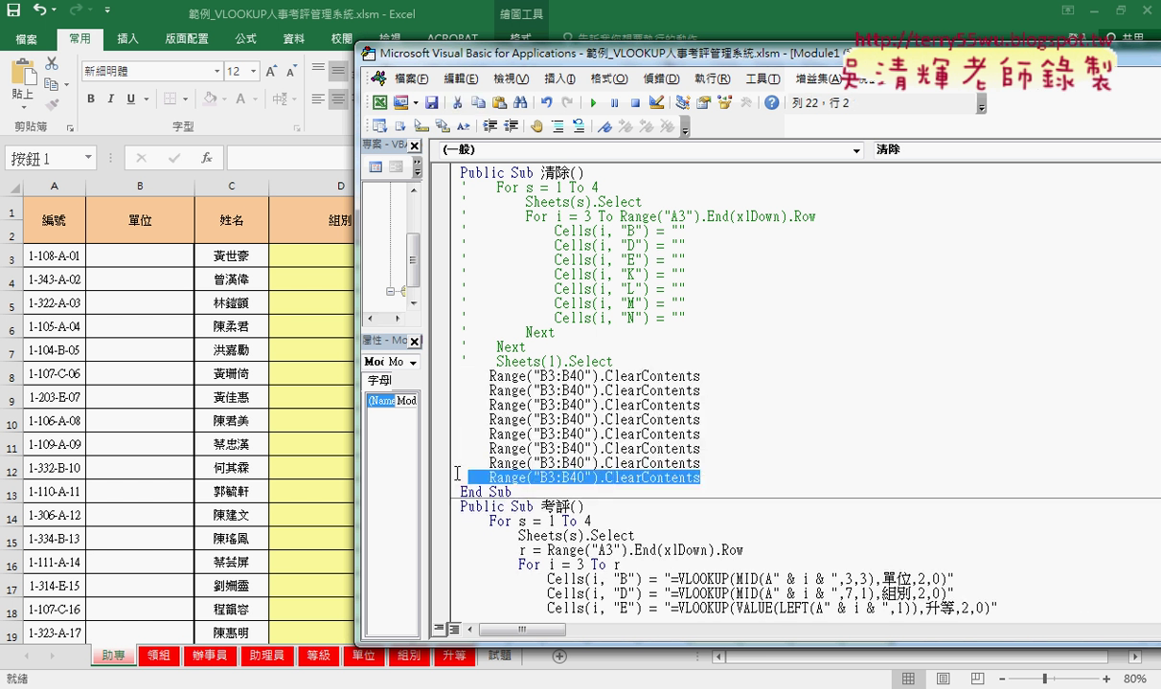
key("BackSpace")
key("BackSpace")
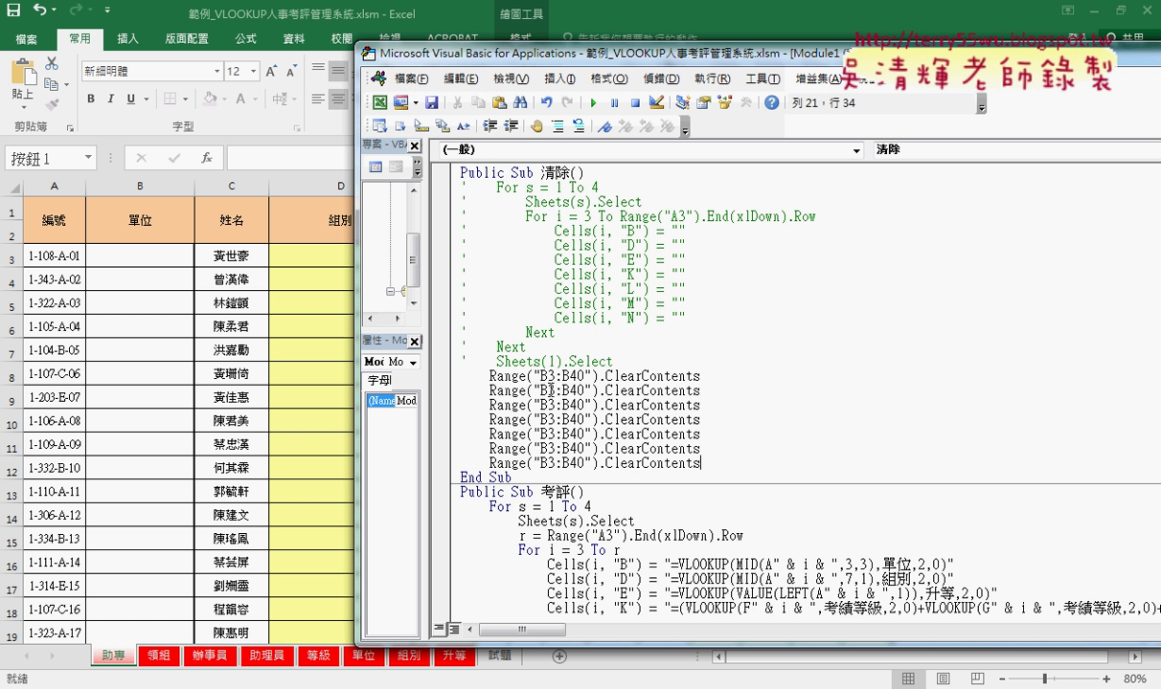
Change the column letters in lines two to five to D, E, K and L.
mouse_move(550, 390)
left_mouse_down()
mouse_move(563, 391)
mouse_move(542, 406)
mouse_move(565, 405)
mouse_move(539, 419)
mouse_move(564, 419)
left_mouse_up()
type("D")
type("D")
type("E")
type("E")
type("K")
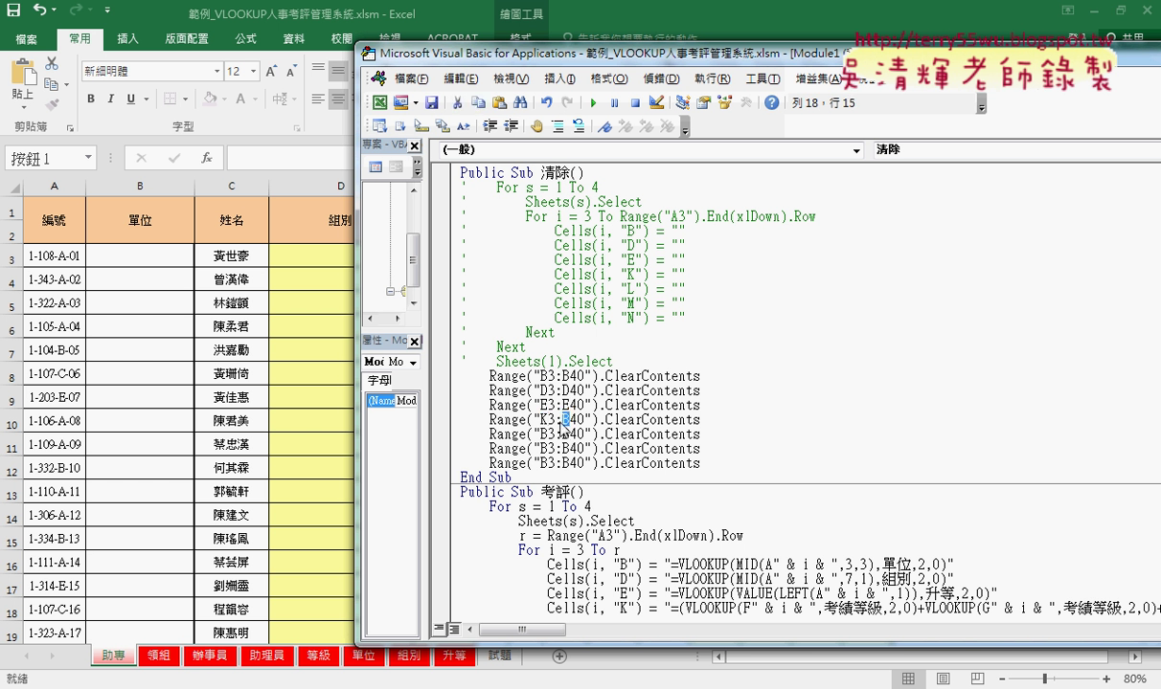
type("K")
left_click_drag(548, 434, 541, 434)
type("L")
left_click_drag(561, 435, 570, 436)
type("L")
Change the last two ranges to M3:M40 and N3:N40.
key("Down")
key("Left")
key("Left")
key("Left")
key("shift+Left")
type("M")
key("Right")
key("Right")
key("shift+Right")
type("M")
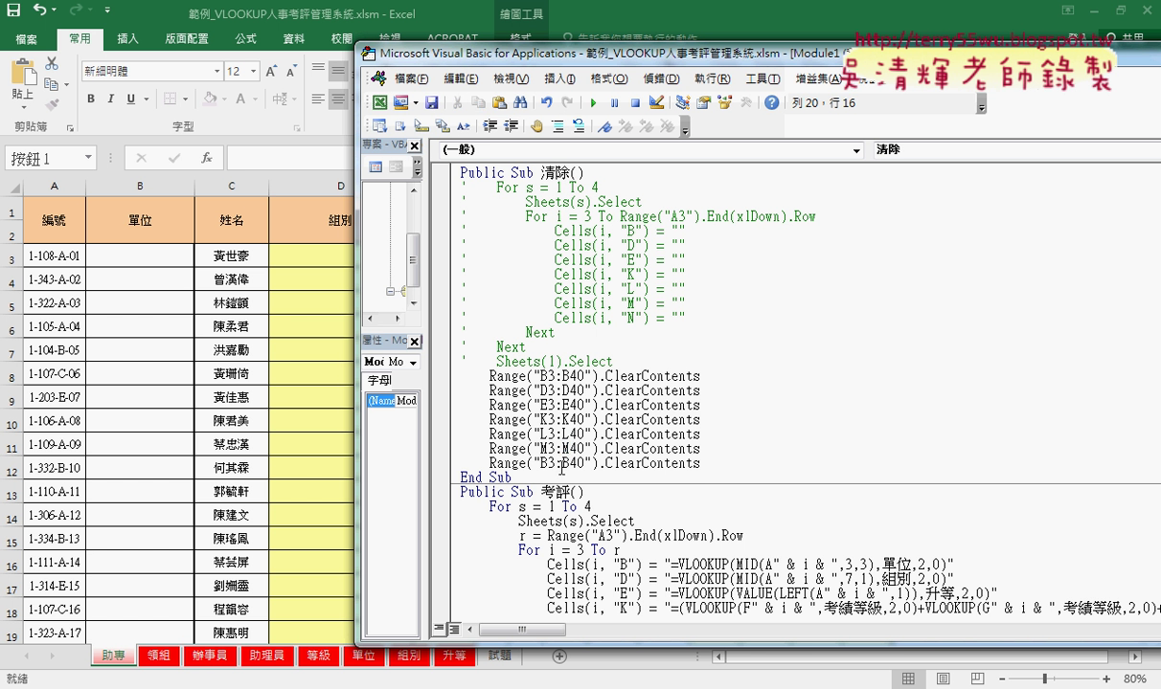
key("Down")
key("Left")
key("Left")
key("Left")
key("shift+Left")
type("N")
key("Right")
key("shift+Right")
type("N")
After the missing Next compile error, add an outer Next below the inner Next in 考評.
left_click(732, 565)
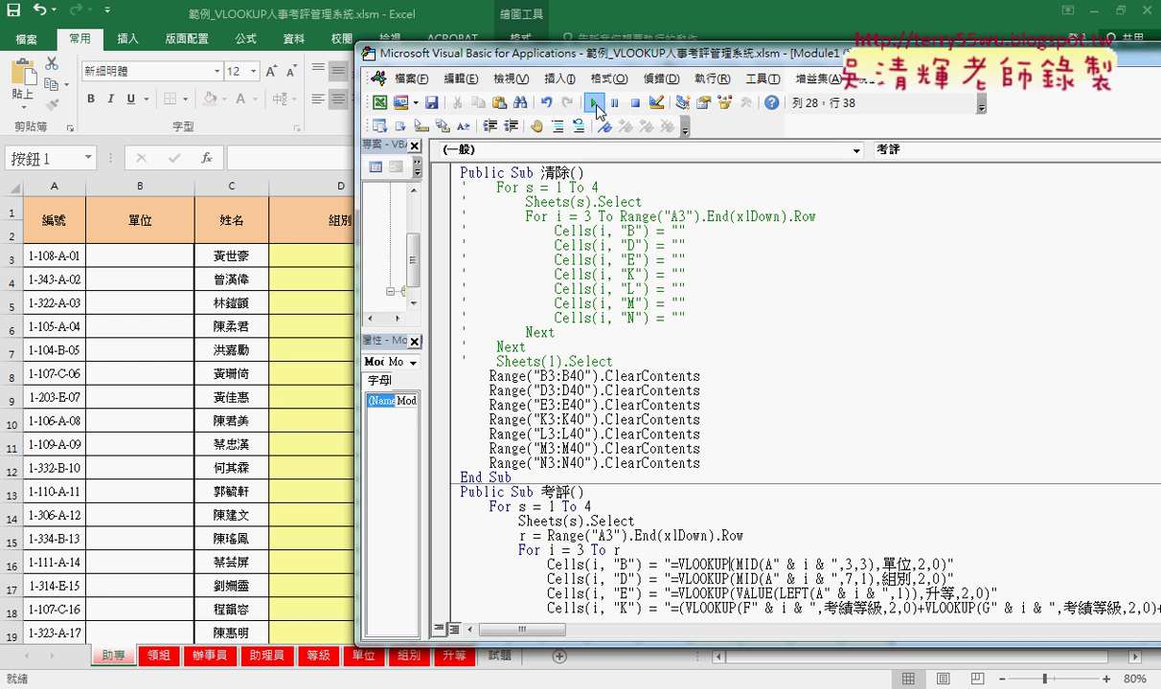
left_click(592, 103)
left_click(586, 429)
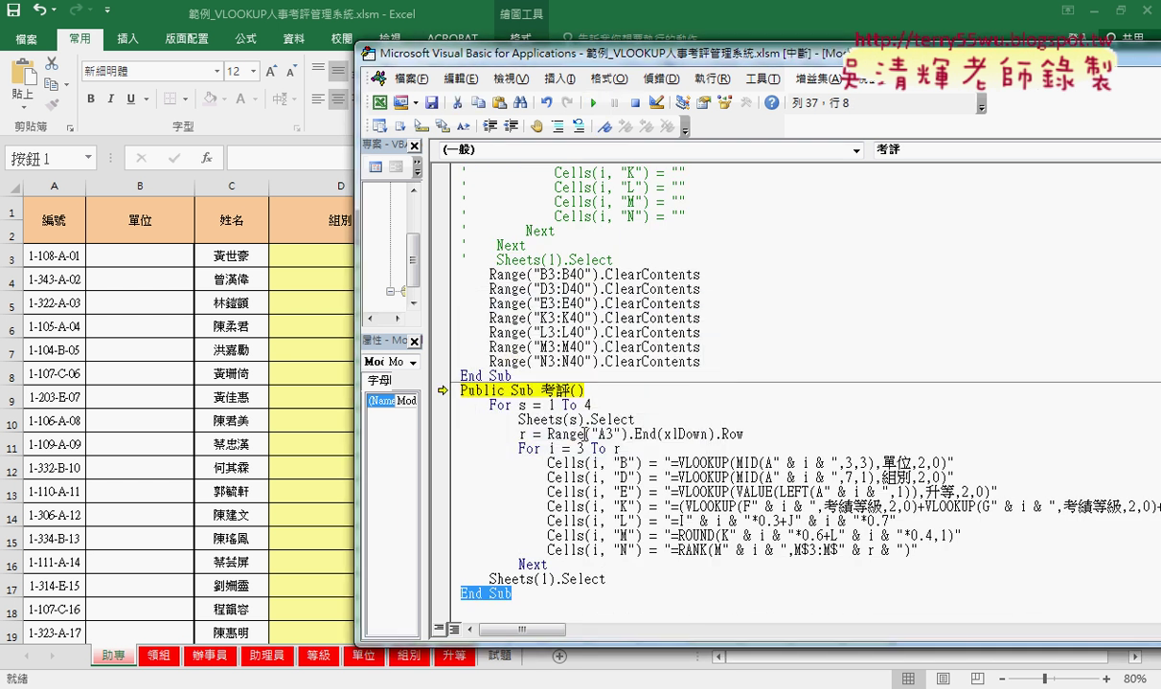
left_click(584, 551)
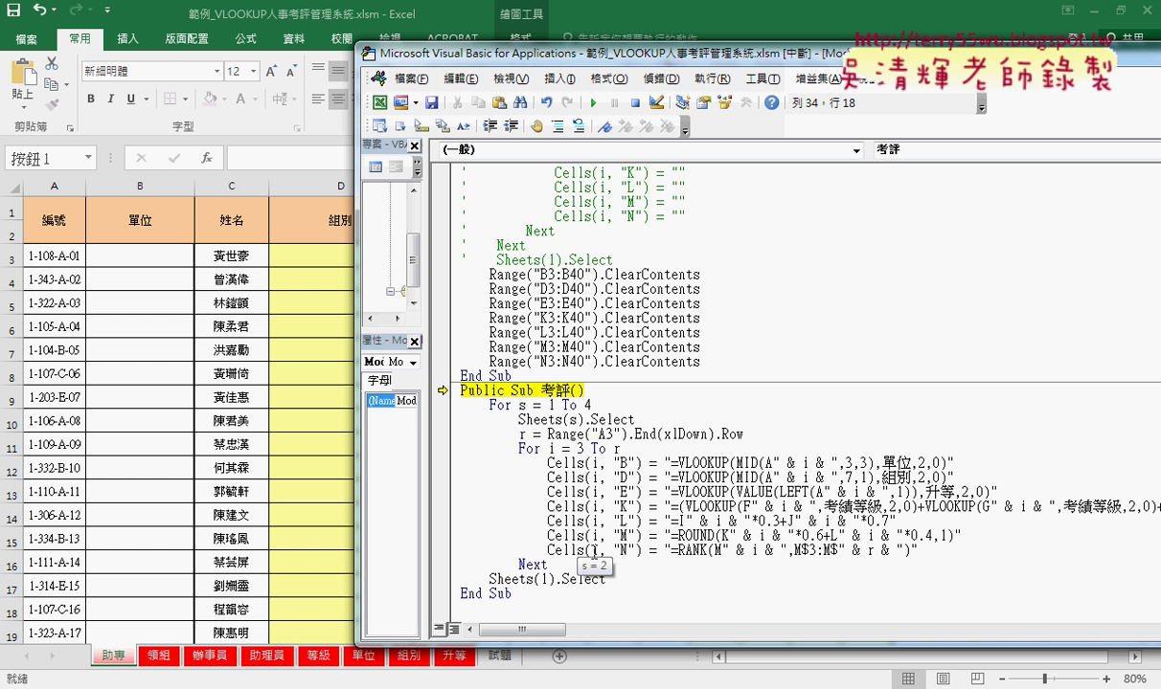
left_click(550, 565)
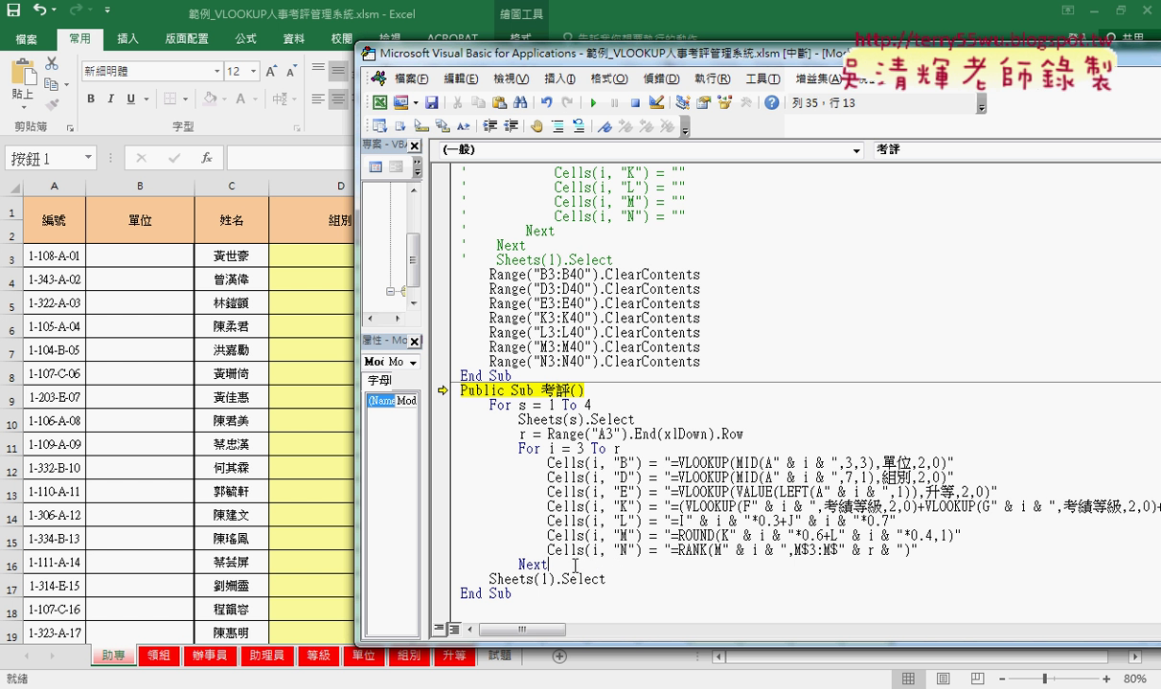
key("Return")
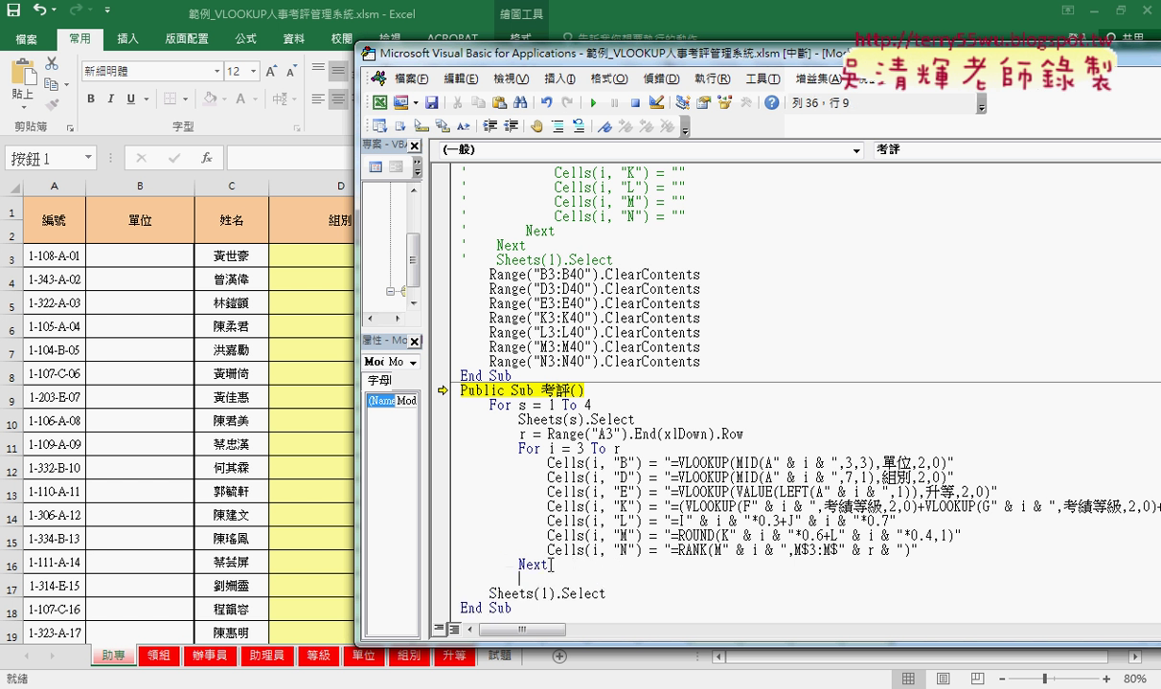
key("shift+Up")
left_click(489, 579)
type("Next")
left_click(586, 521)
Run the corrected 考評 macro, then run 清除 to clear the sheet.
left_click(593, 103)
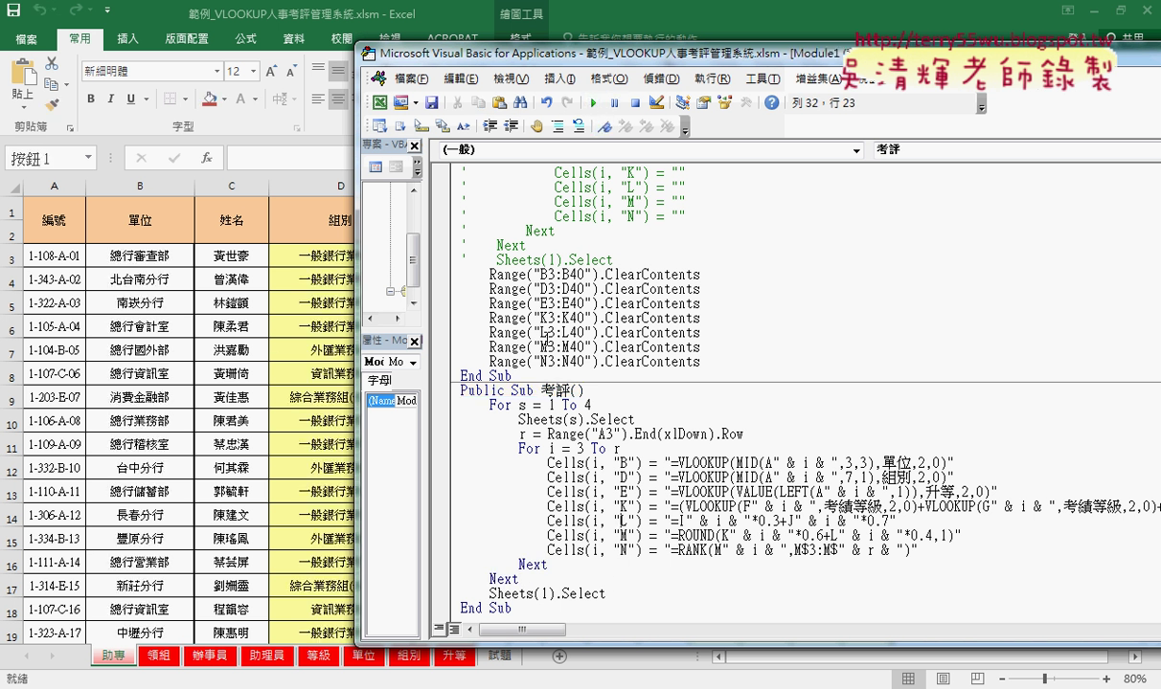
left_click(590, 318)
left_click(596, 104)
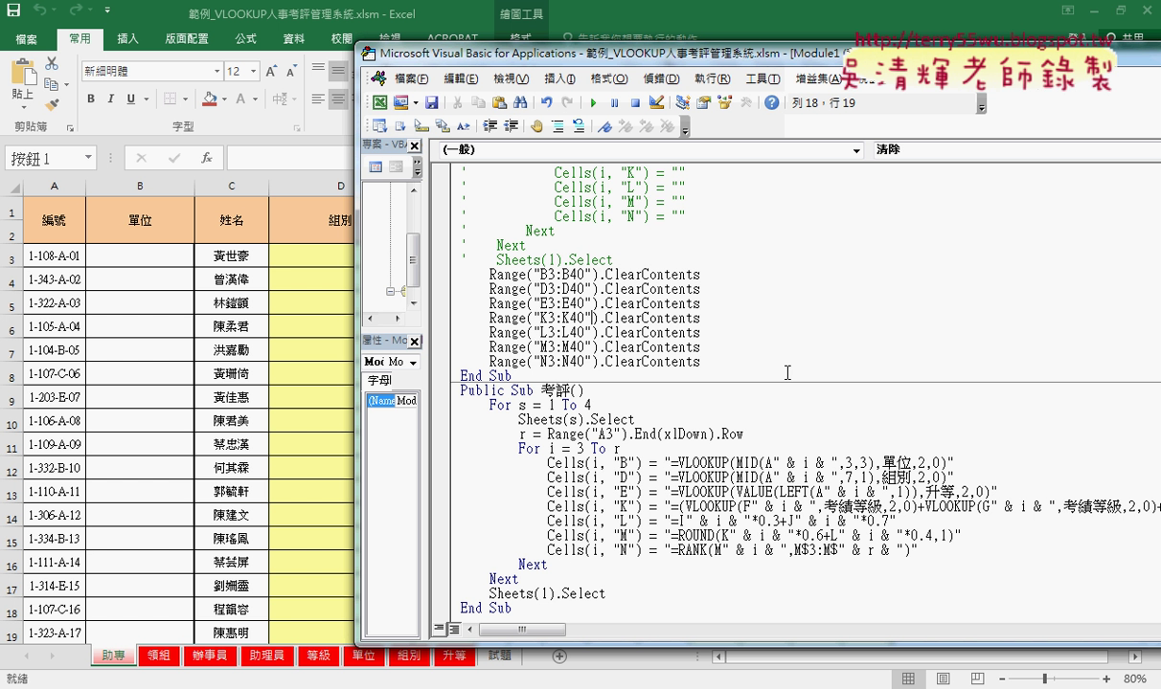
Uncomment the For s / Sheets(s).Select and Next / Sheets(1).Select lines in 清除.
scroll(787, 372, "up", 2)
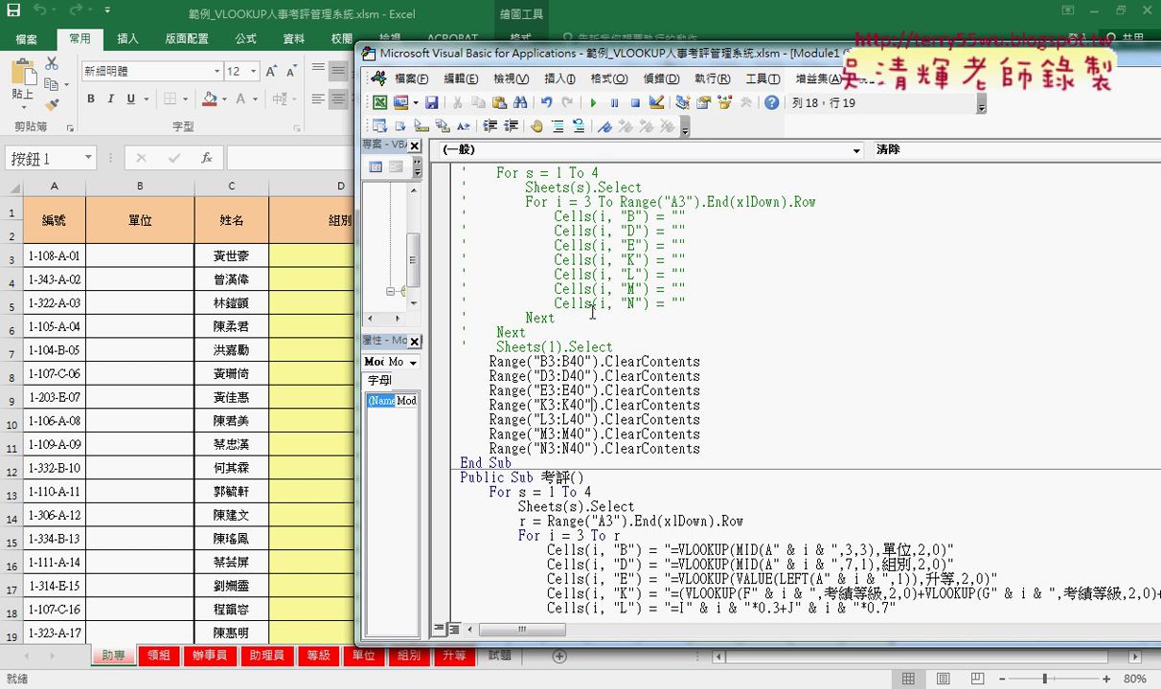
left_click_drag(613, 348, 461, 327)
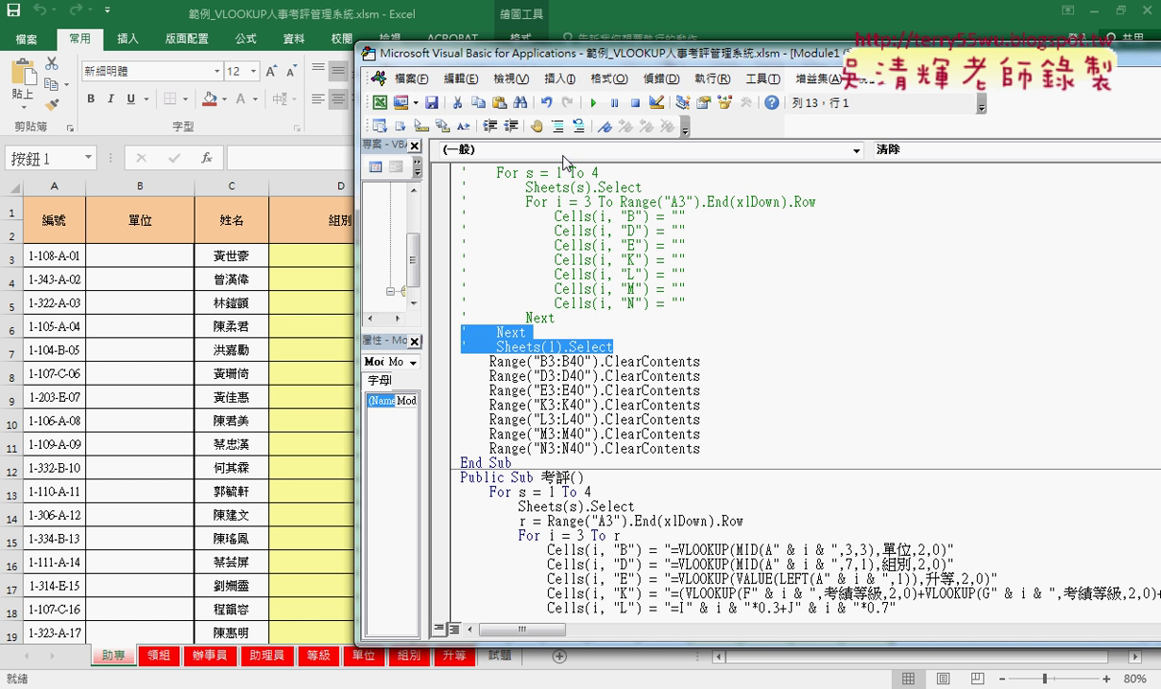
left_click(578, 125)
scroll(577, 180, "up", 1)
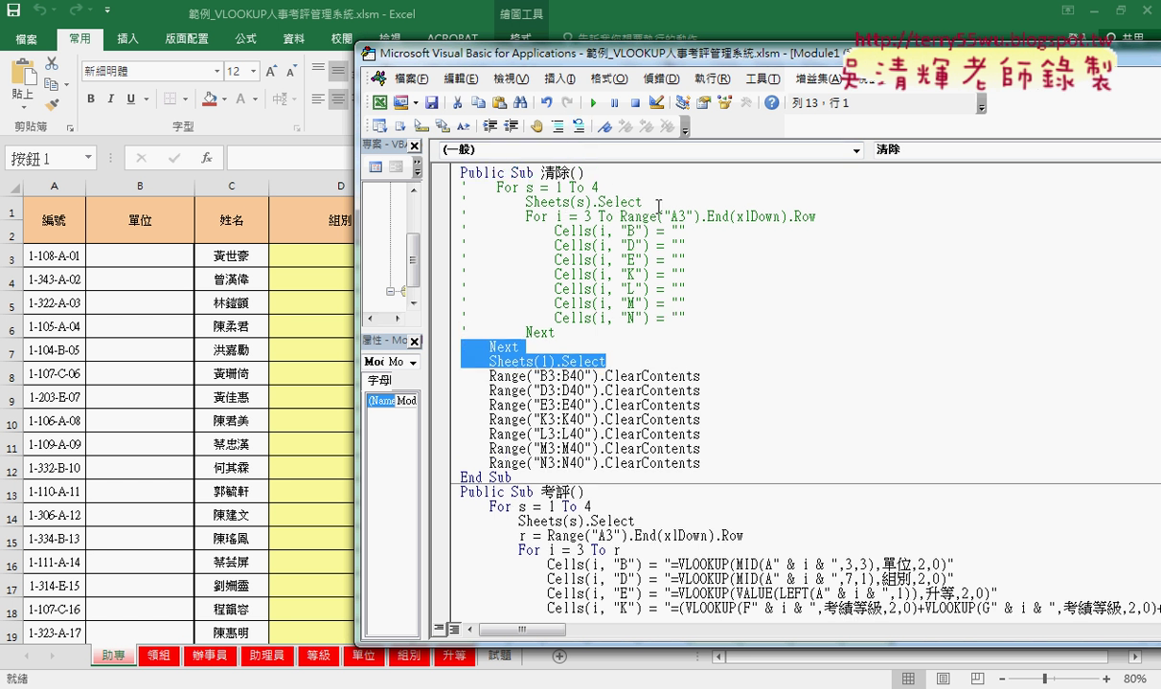
left_click_drag(659, 205, 461, 187)
left_click(579, 126)
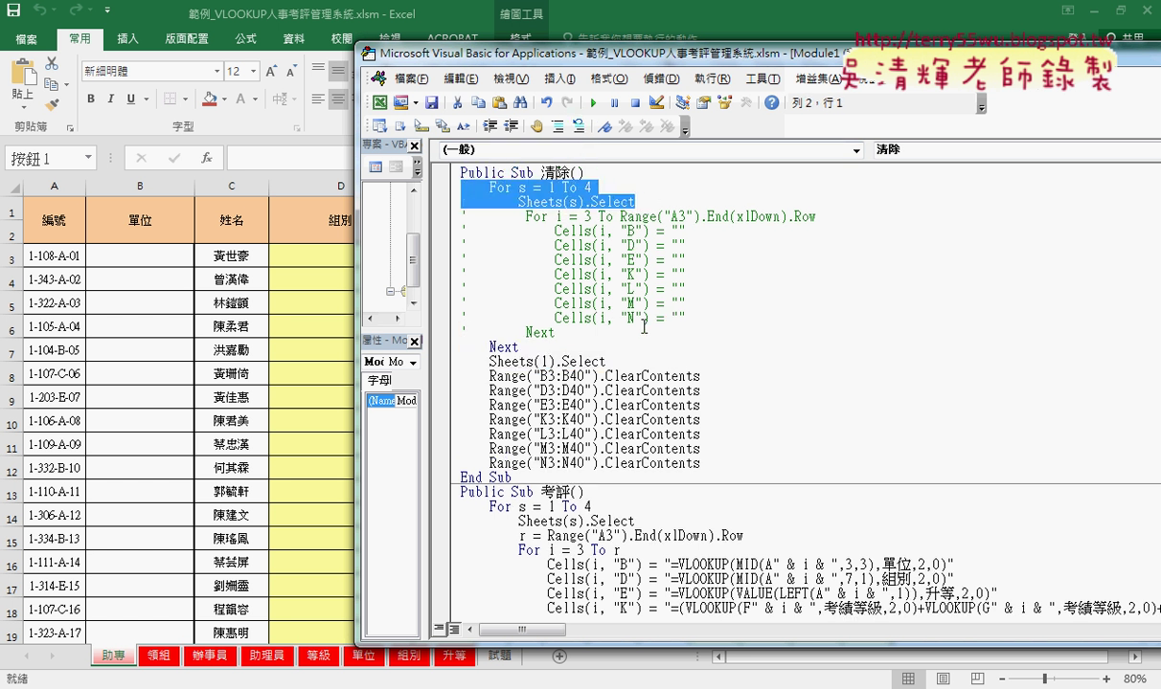
Move the seven ClearContents lines under Sheets(s).Select and indent them.
left_click_drag(716, 470, 416, 362)
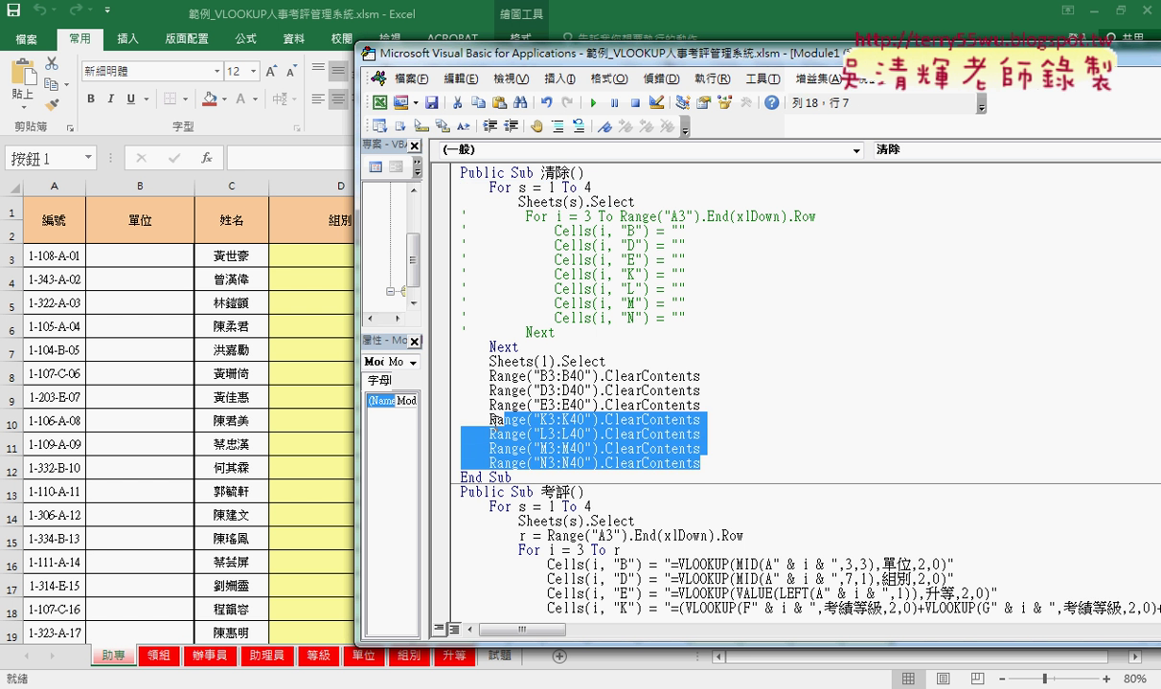
left_click(575, 332)
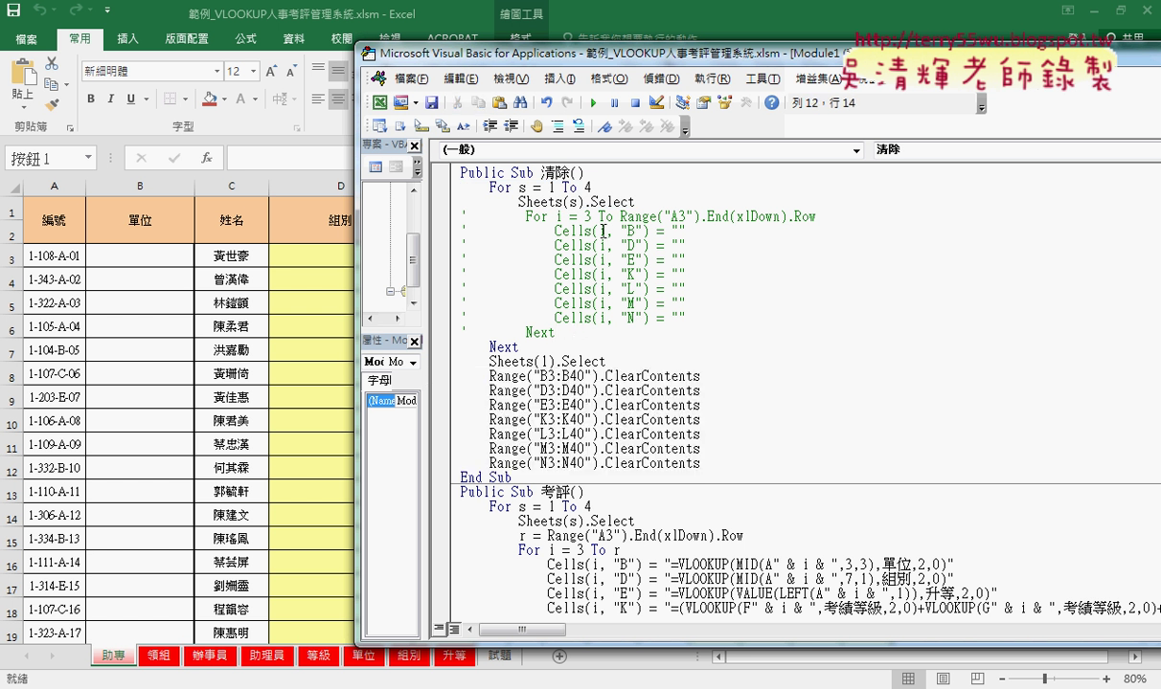
left_click(645, 205)
key("Return")
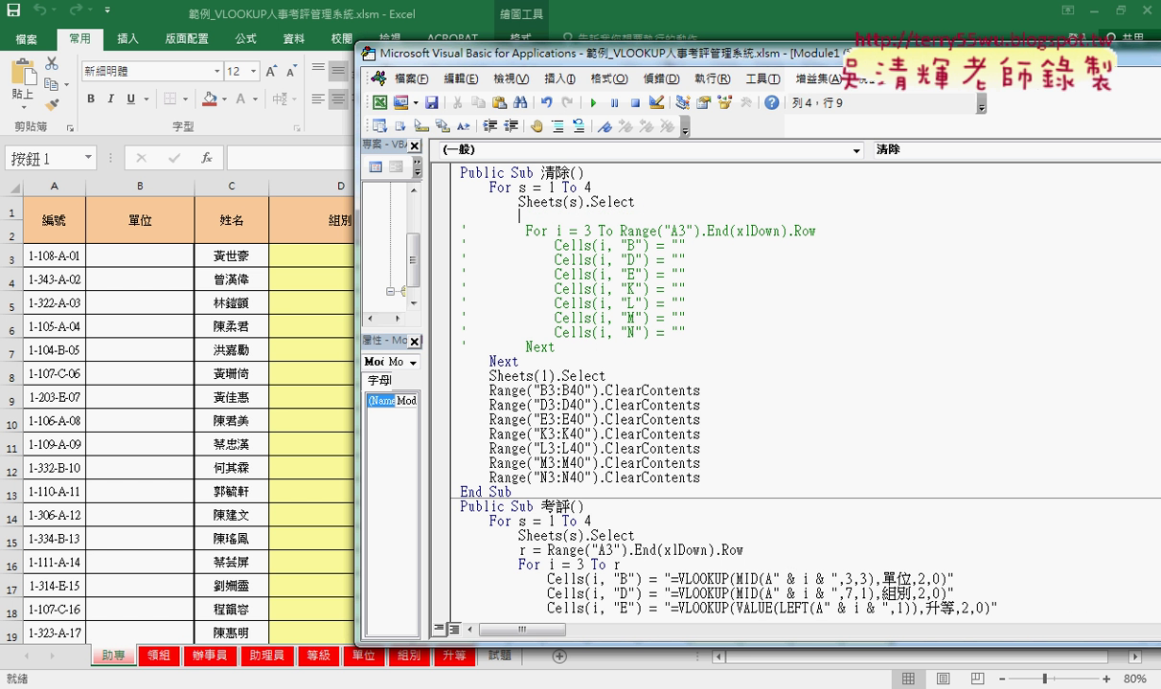
mouse_move(709, 477)
left_mouse_down()
mouse_move(471, 378)
mouse_move(461, 216)
left_mouse_up()
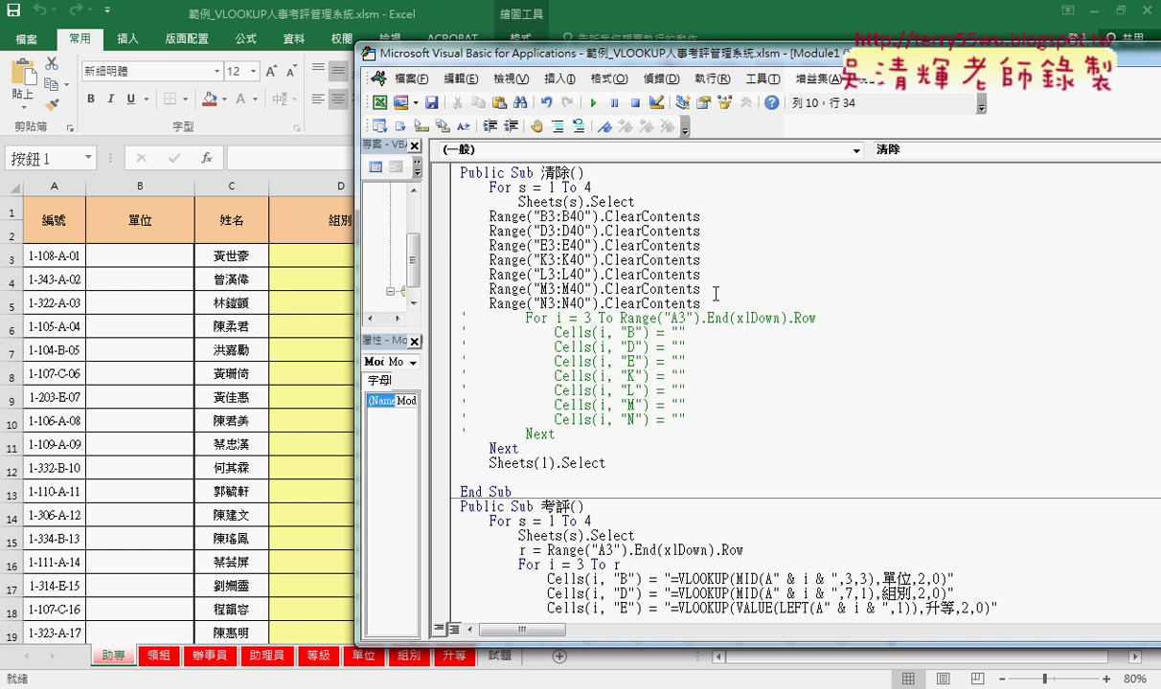
mouse_move(700, 302)
left_mouse_down()
mouse_move(559, 274)
mouse_move(443, 222)
left_mouse_up()
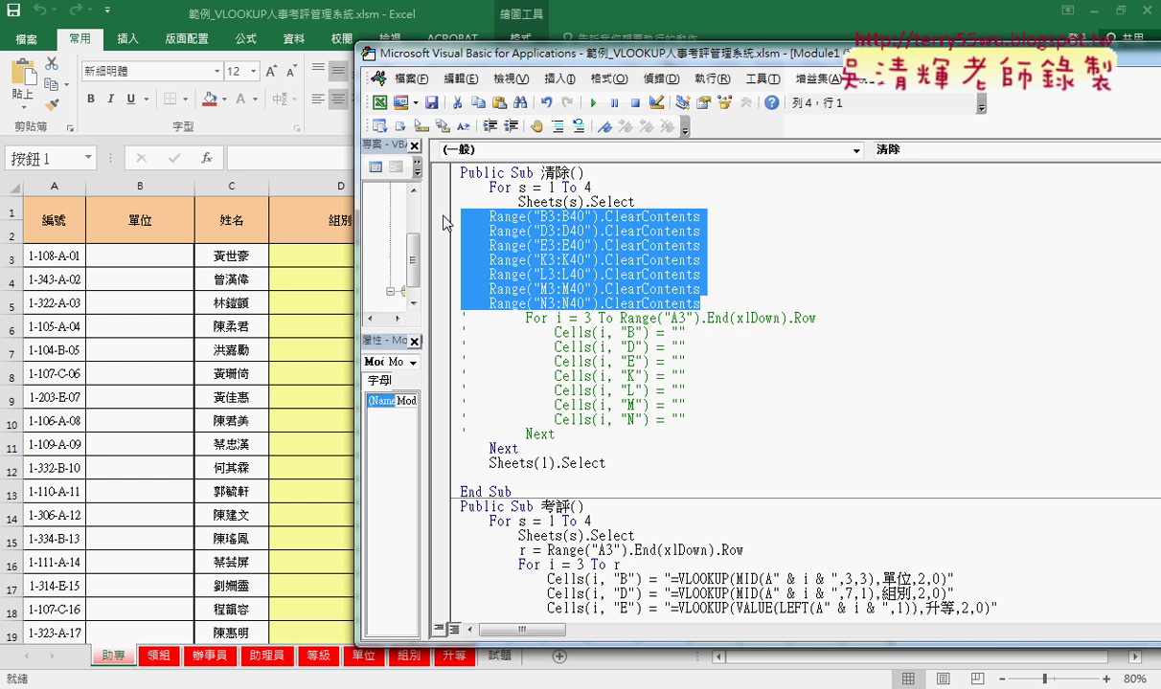
key("Tab")
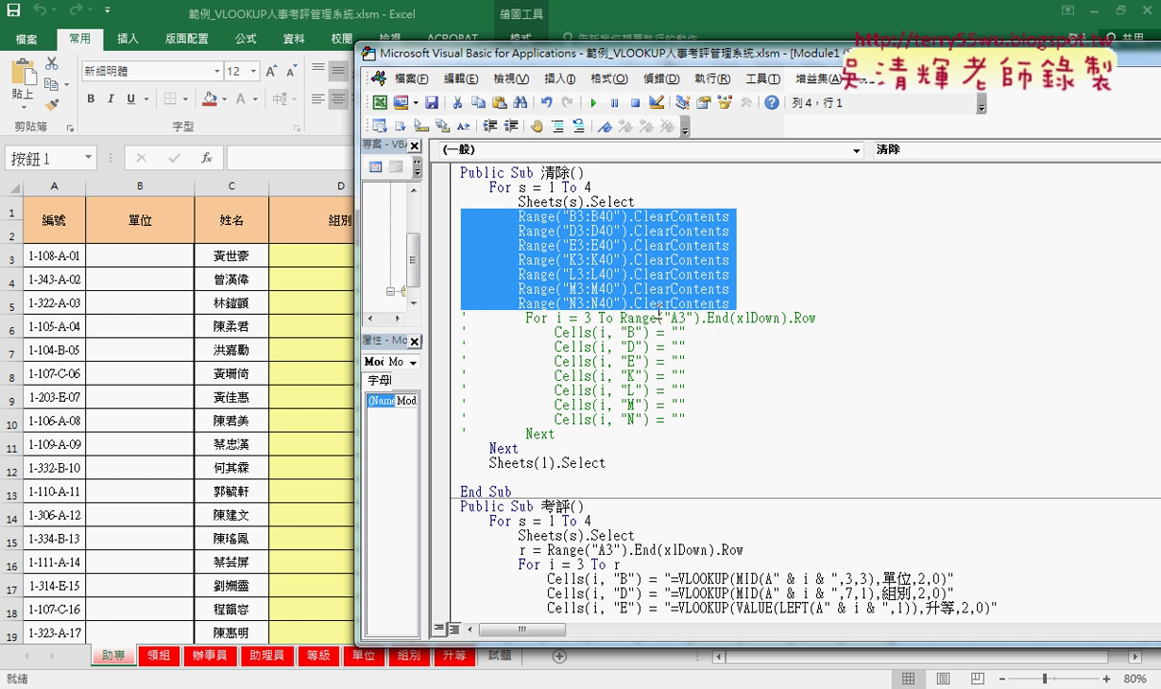
Run the 考評 macro to refill the sheet data.
left_click(606, 219)
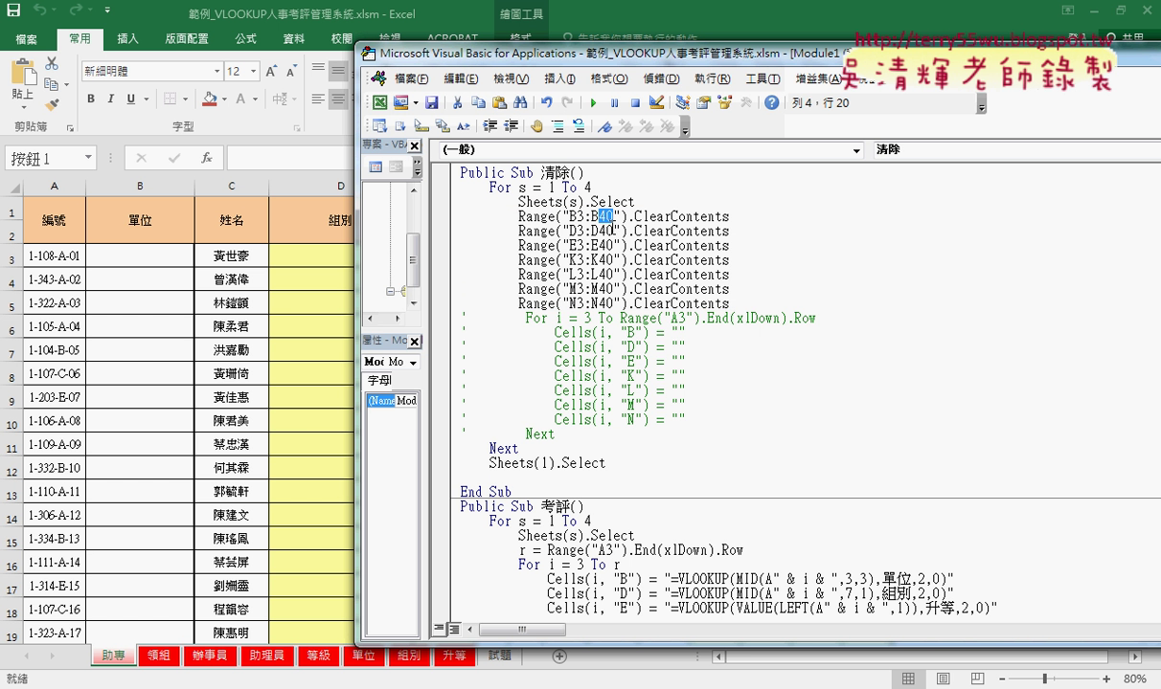
left_click_drag(618, 230, 601, 230)
left_click(613, 275)
left_click(591, 521)
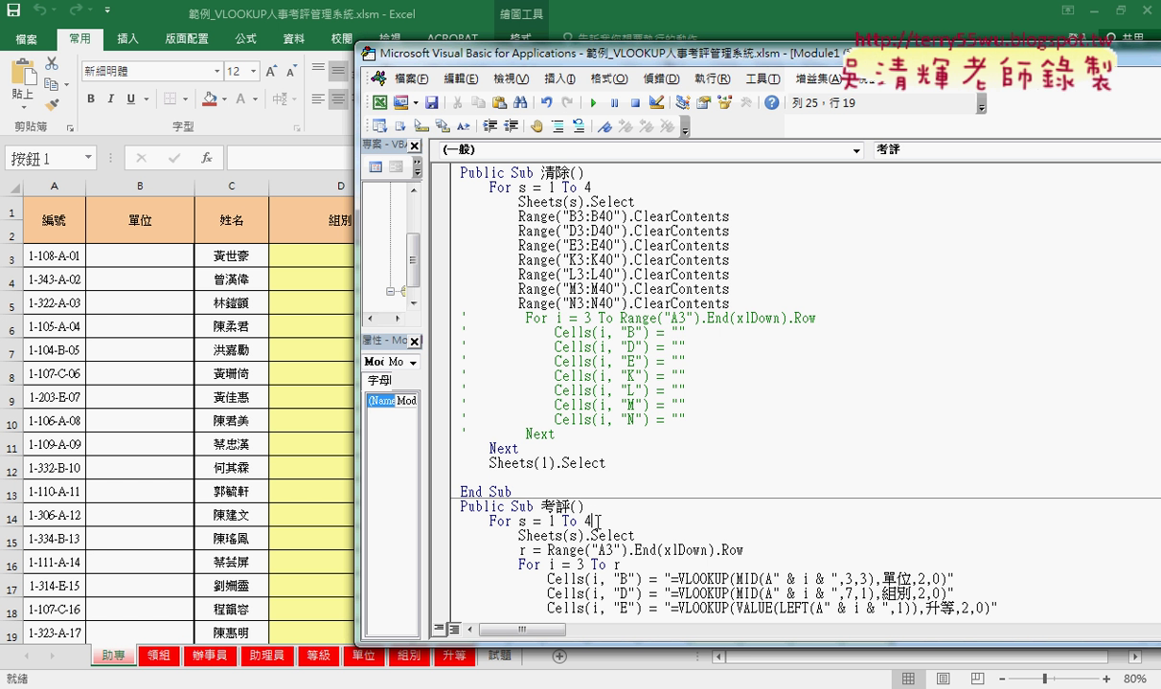
left_click(594, 102)
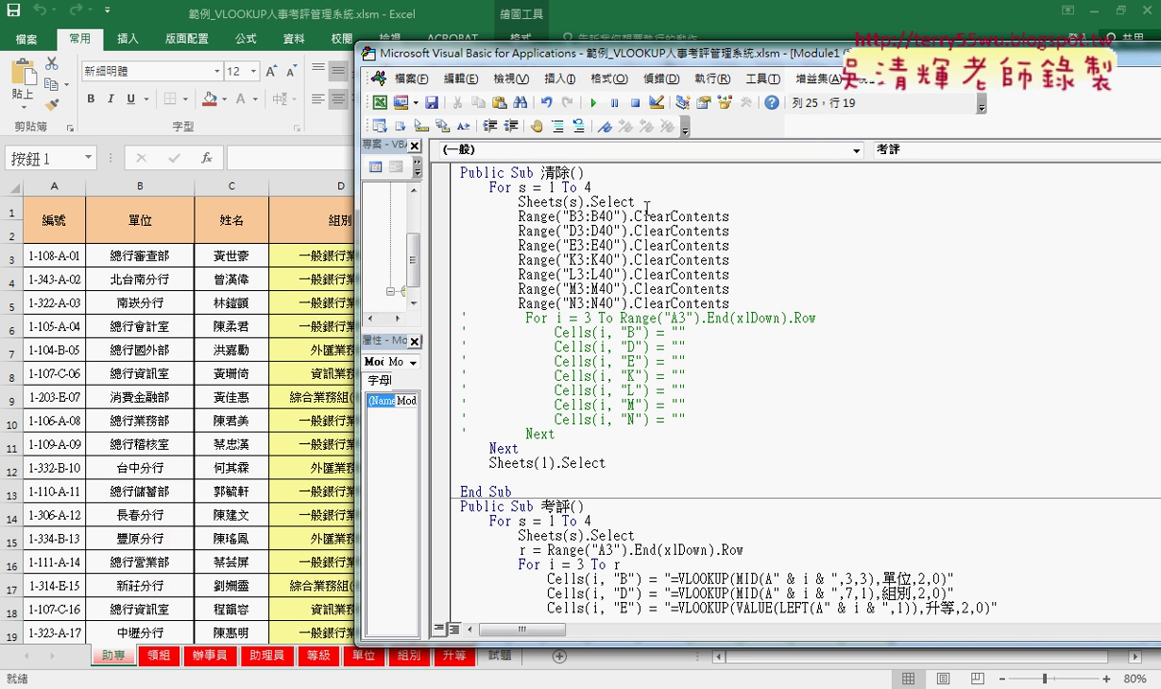
Run 清除 and scroll the 助專 sheet to check the cleared rows.
left_click(607, 231)
left_click(594, 102)
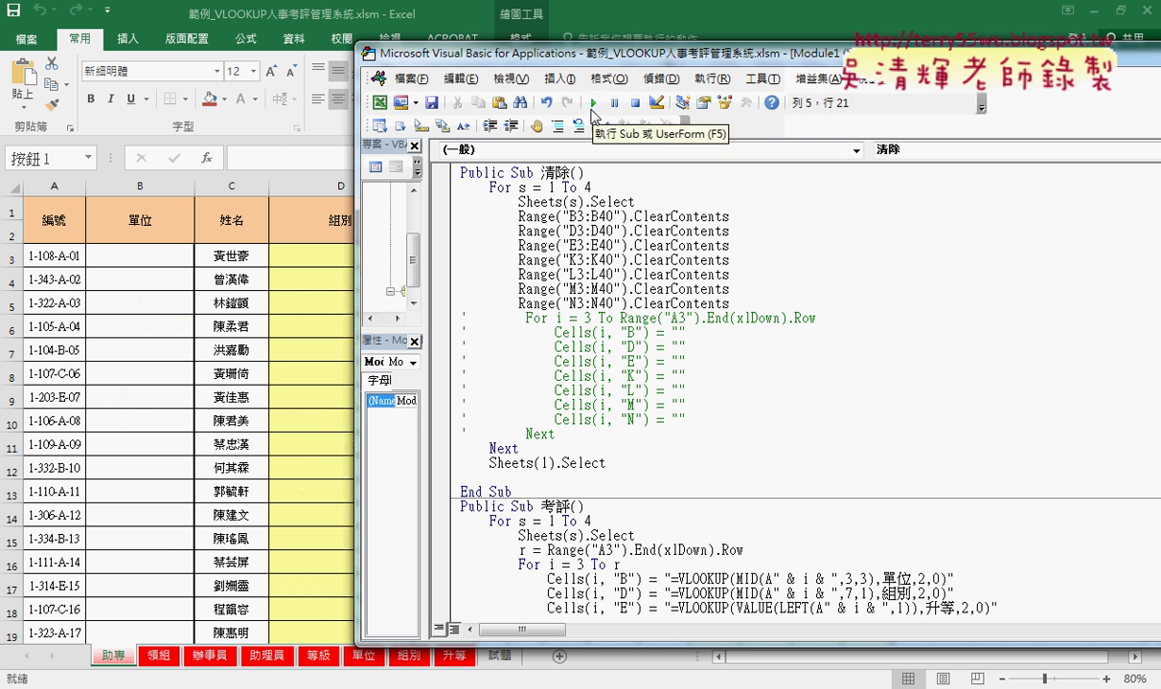
left_click(308, 344)
scroll(338, 384, "down", 4)
scroll(338, 384, "down", 4)
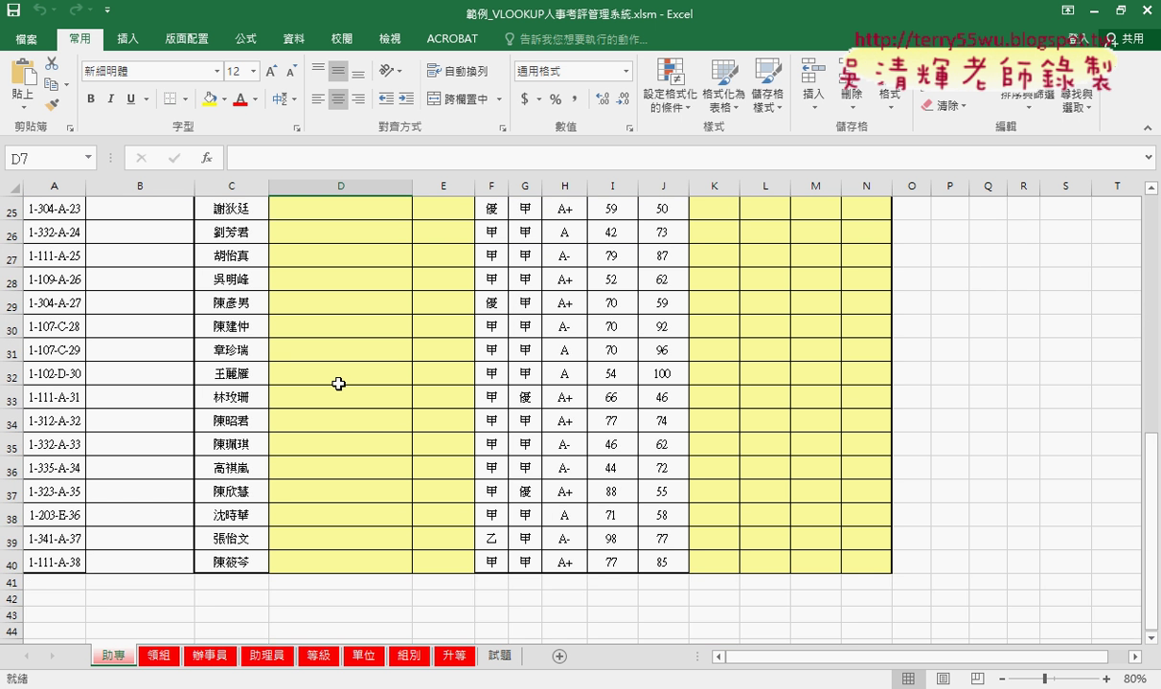
scroll(338, 384, "down", 3)
Check row 40 on the 領組 and 辦事員 sheets, then view 助理員.
left_click(159, 656)
scroll(287, 488, "up", 9)
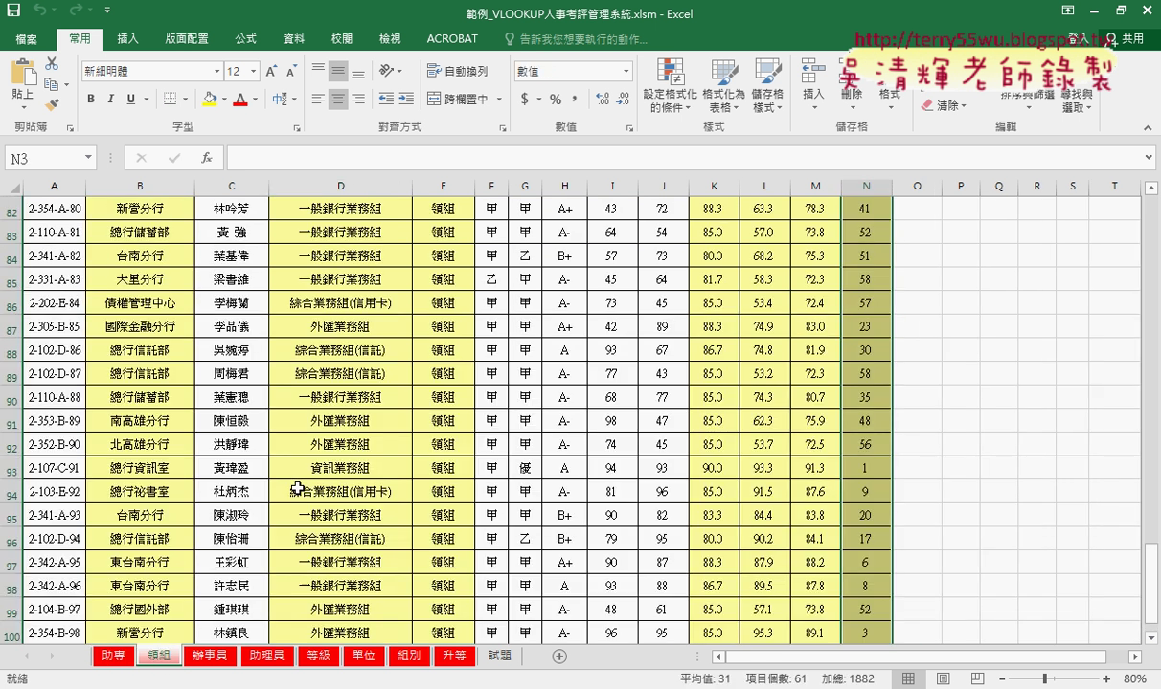
scroll(300, 483, "up", 9)
scroll(300, 483, "up", 7)
scroll(299, 488, "up", 2)
scroll(300, 488, "down", 3)
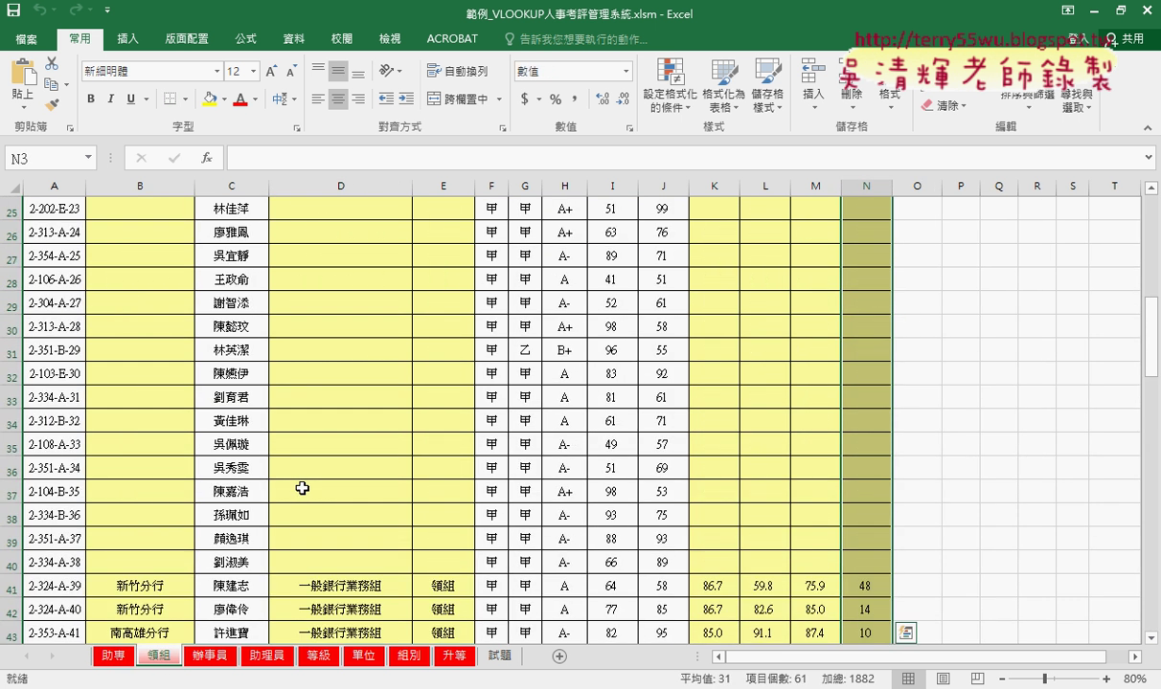
scroll(306, 485, "down", 2)
left_click(9, 422)
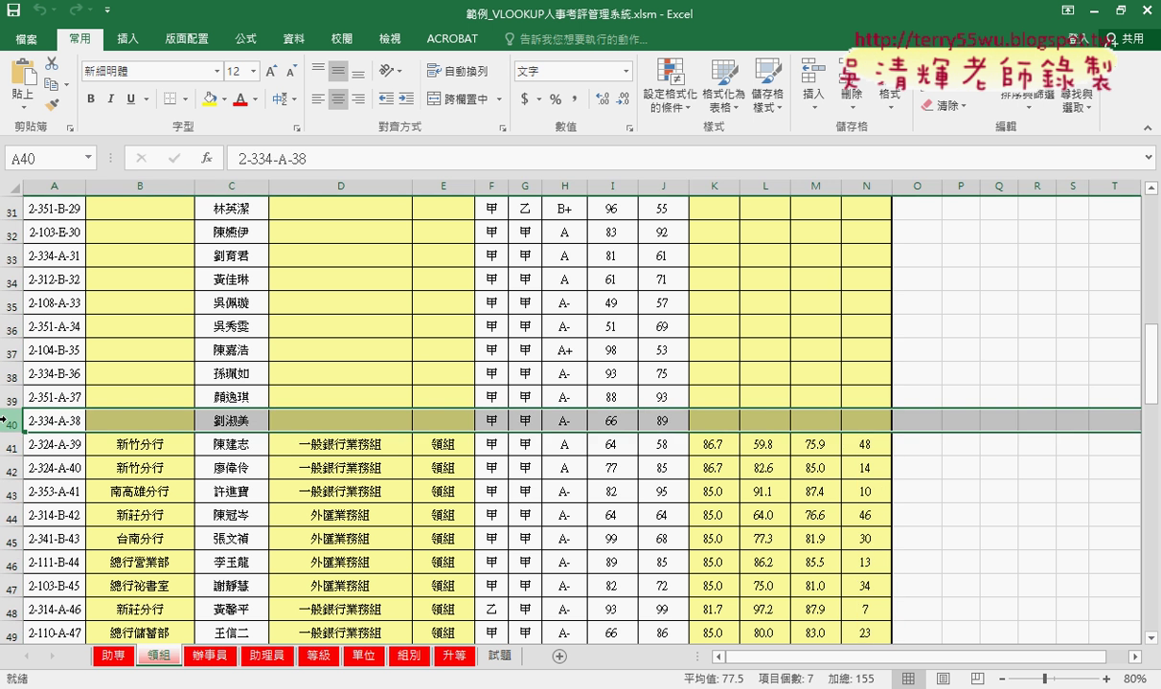
left_click(209, 656)
scroll(325, 455, "down", 3)
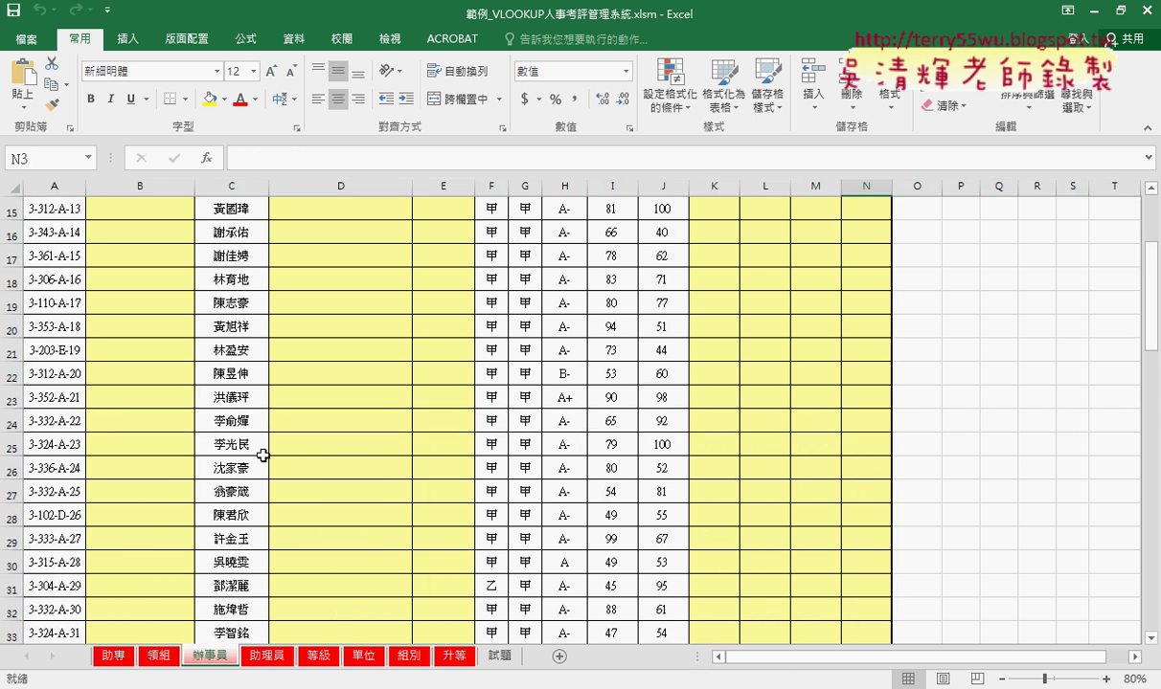
scroll(268, 455, "down", 4)
scroll(268, 455, "down", 2)
left_click(12, 374)
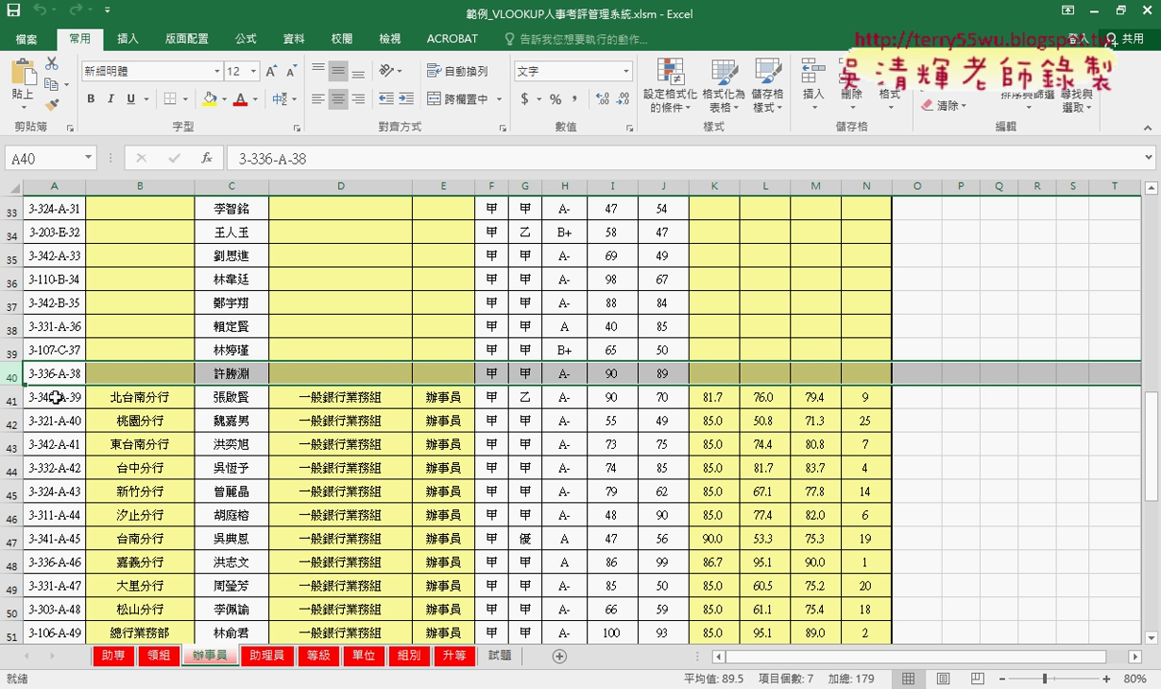
left_click(269, 657)
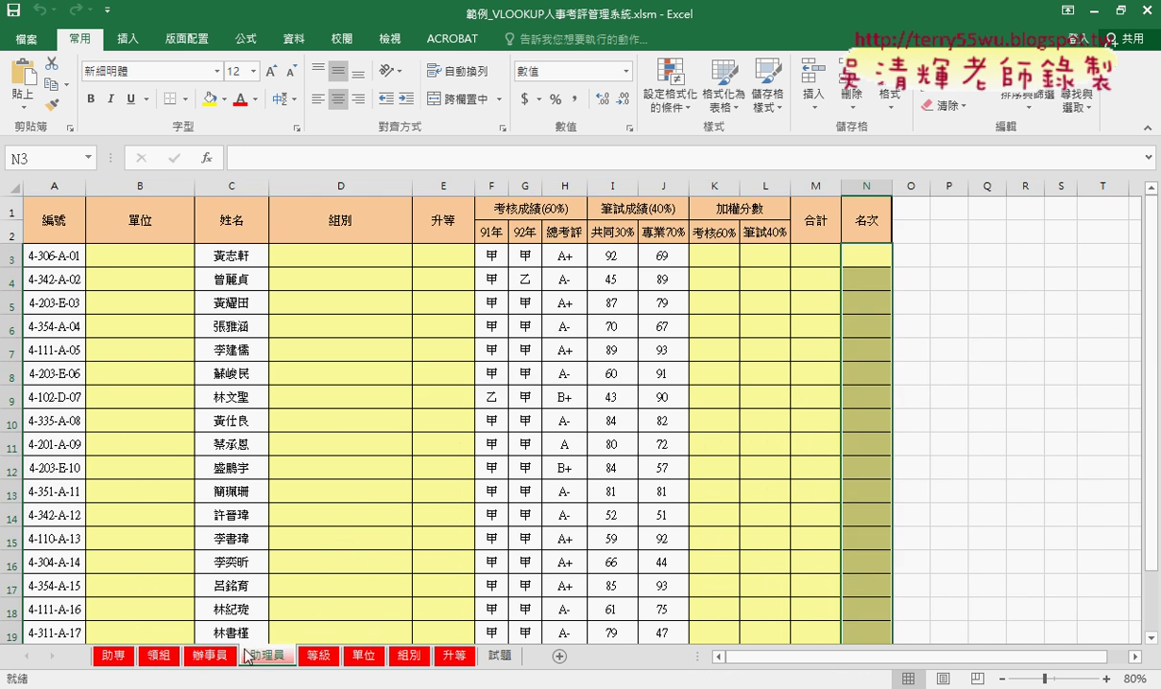
Add r = Range("A3").End(xlDown).Row after Sheets(s).Select in 清除.
left_click(333, 607)
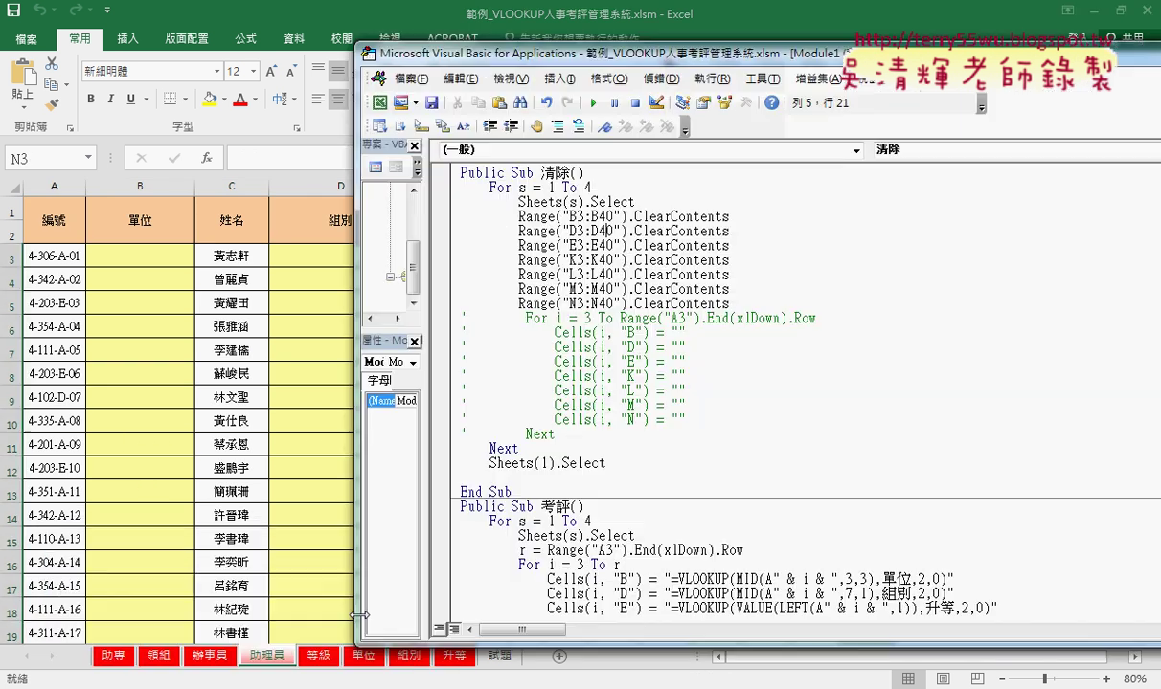
left_click_drag(613, 217, 599, 217)
left_click(648, 205)
key("Return")
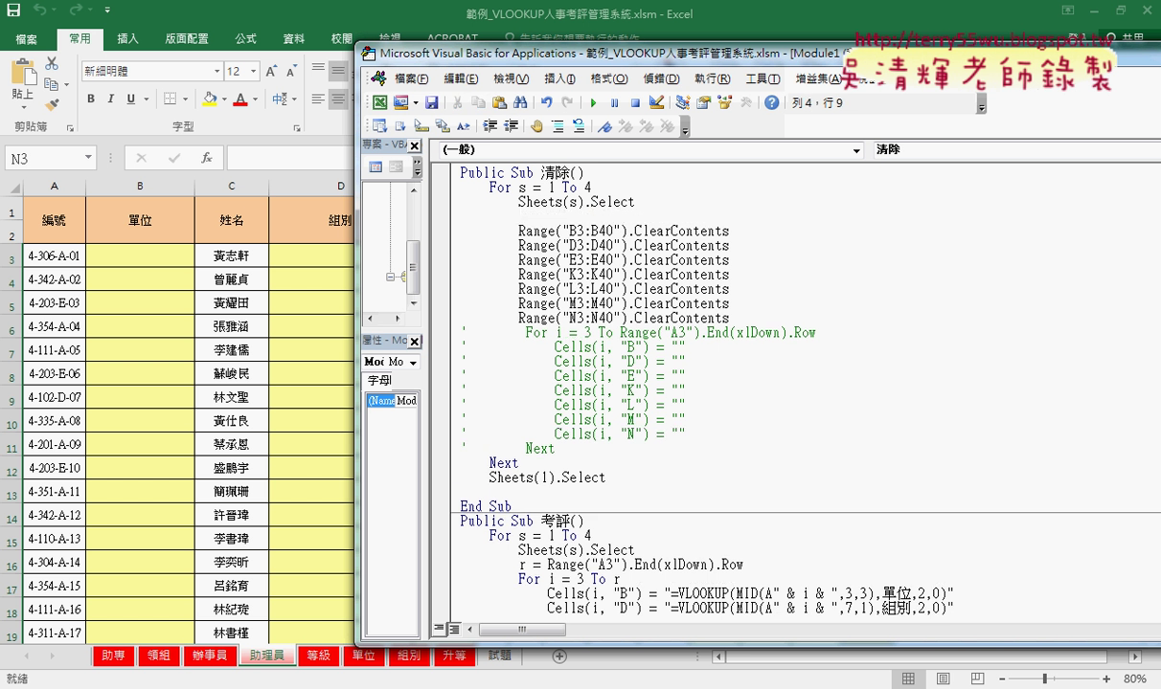
type("r=")
left_click(791, 335)
key("Return")
left_click_drag(816, 332, 619, 333)
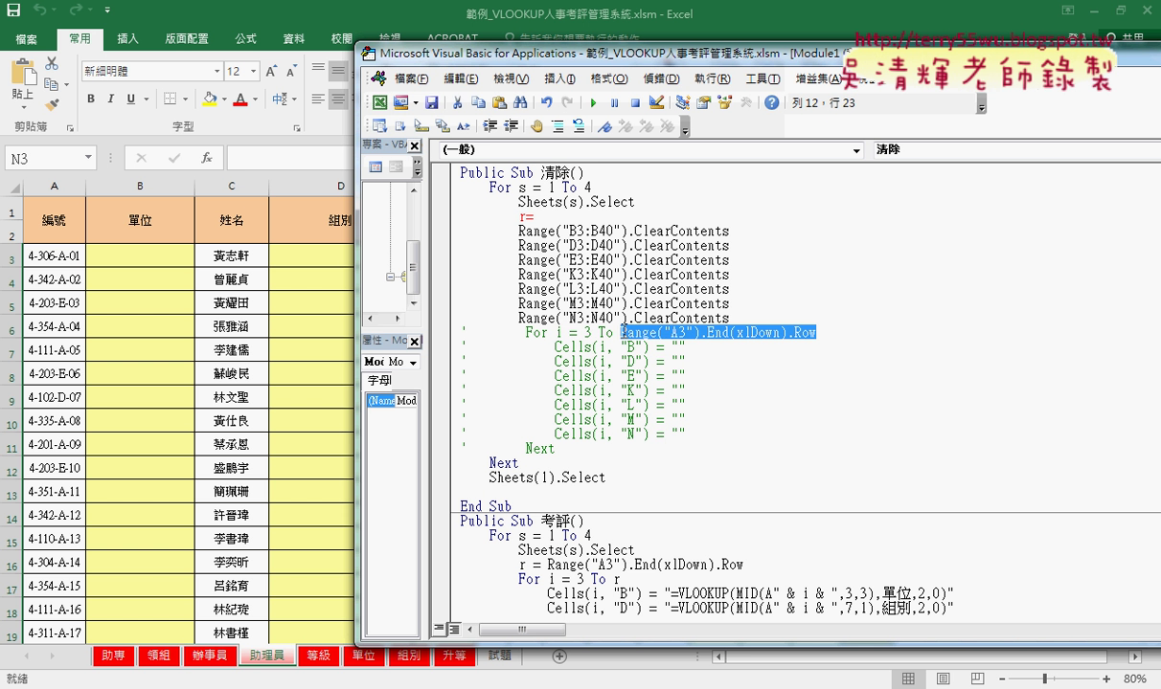
key("ctrl+c")
left_click(535, 216)
key("ctrl+v")
left_click(607, 230)
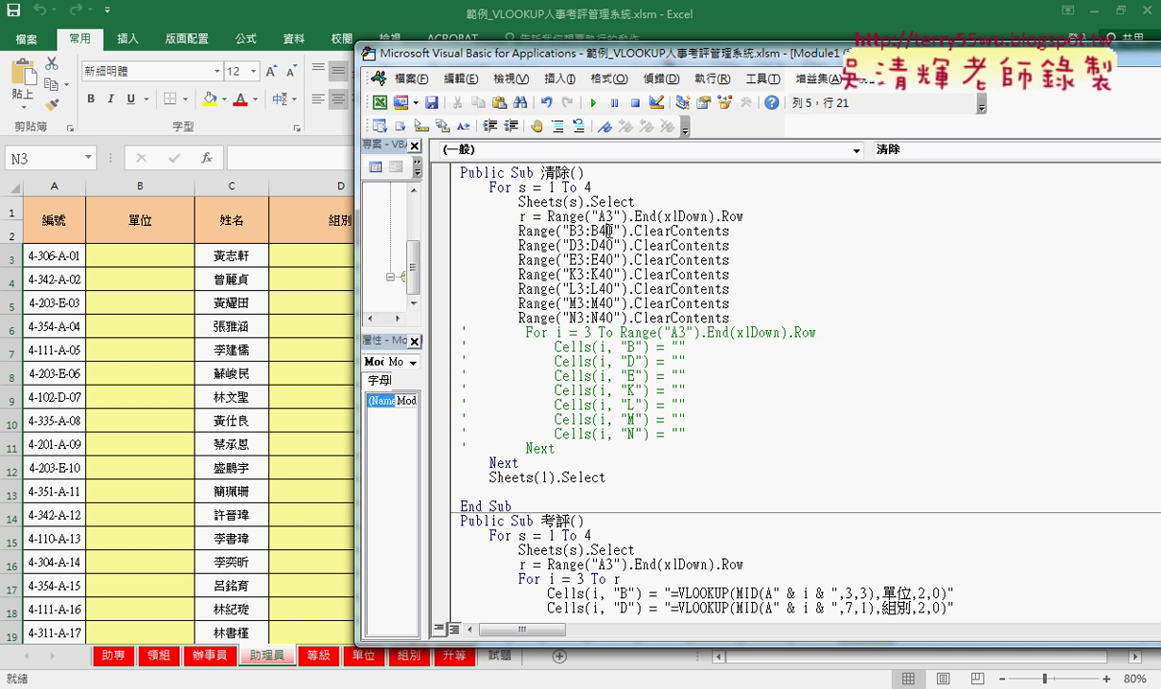
Change B3:B40 to "B3:B" & r, then open Replace searching for 40.
left_click_drag(614, 231, 601, 231)
key("Delete")
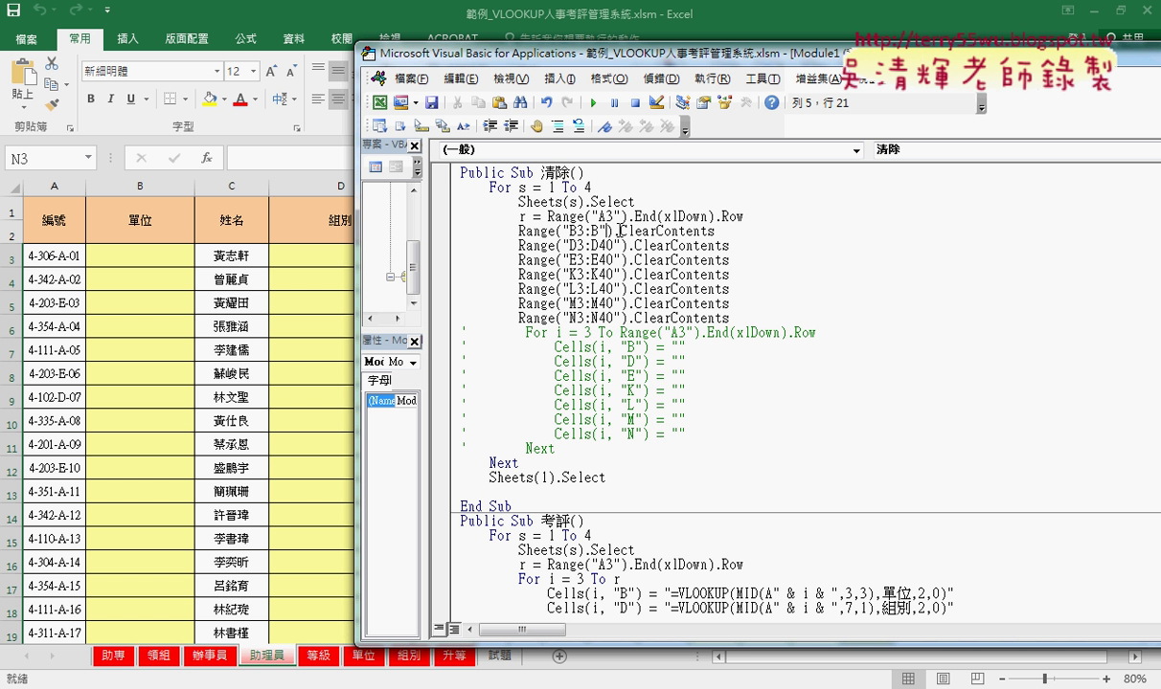
type("&")
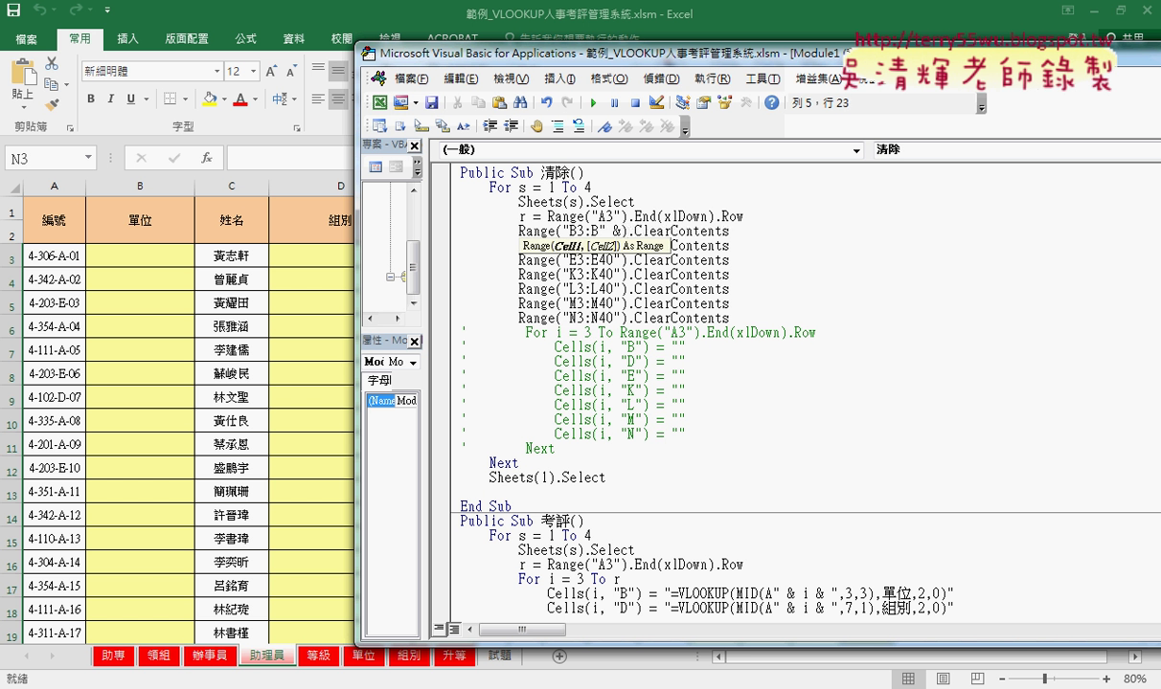
type("r")
left_click(694, 273)
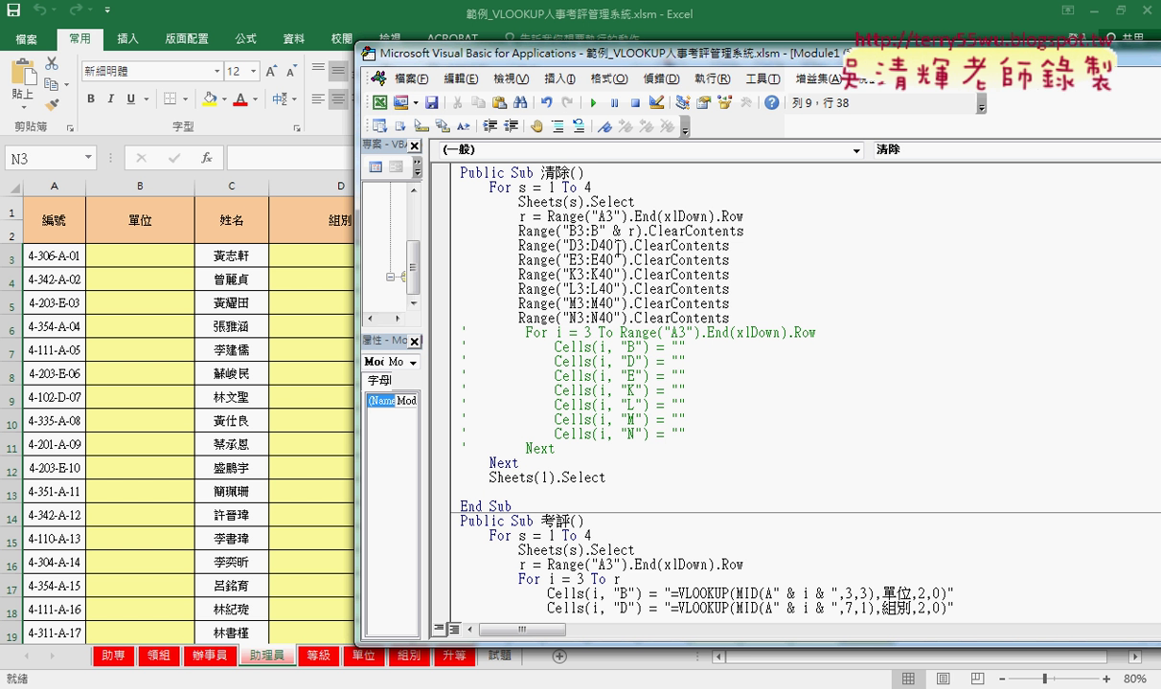
left_click(636, 231)
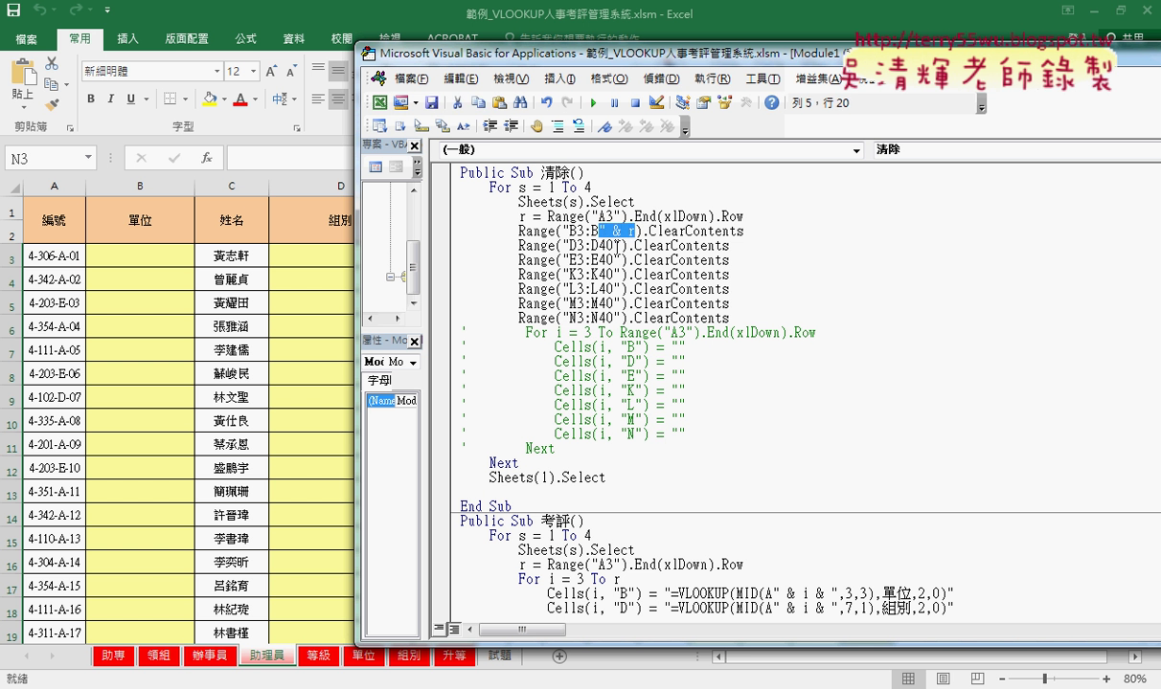
left_click_drag(614, 245, 601, 245)
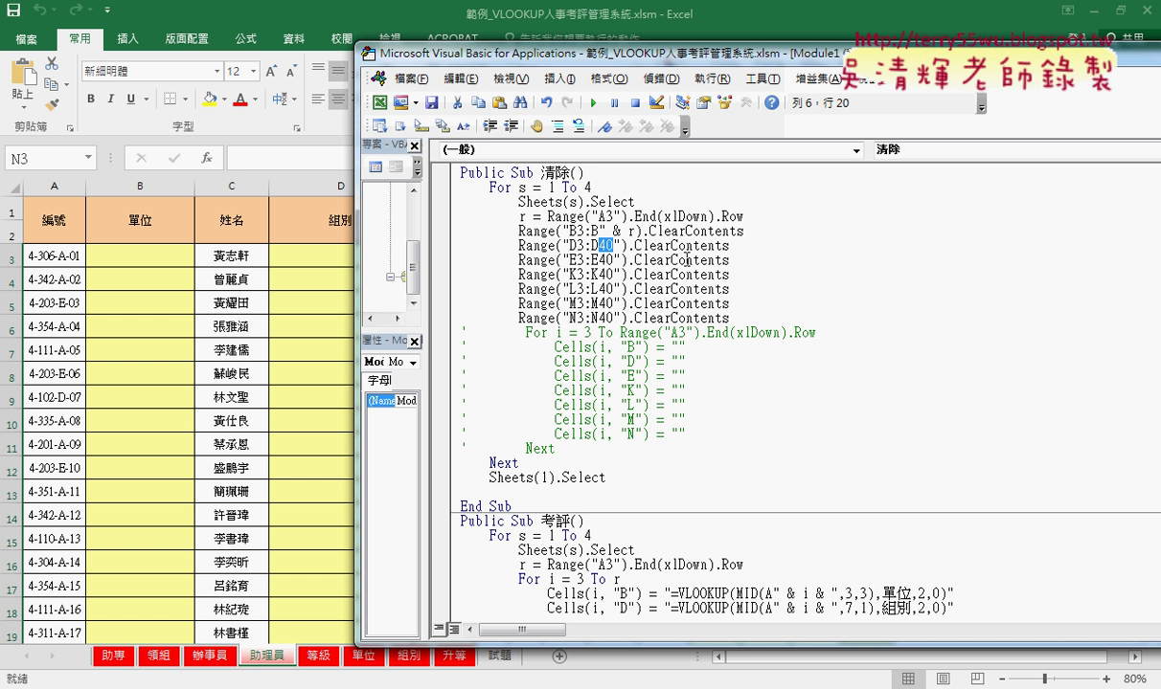
key("ctrl+h")
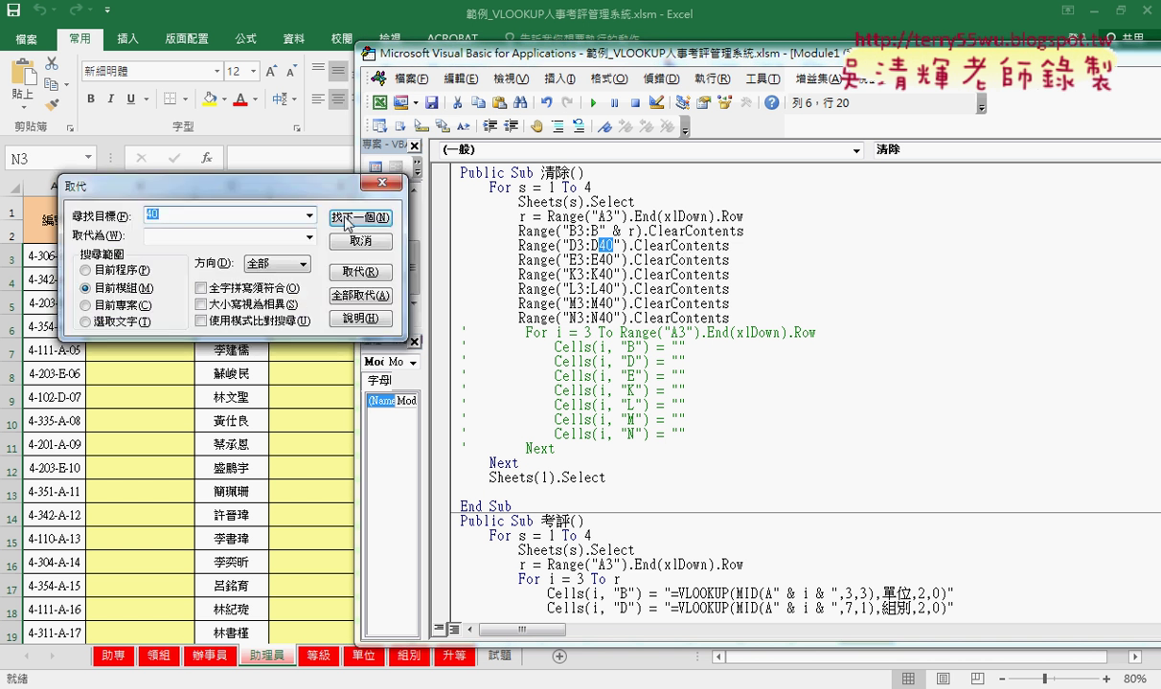
Copy " & r from the B line into the Replace dialog's replacement field.
left_click_drag(281, 191, 683, 316)
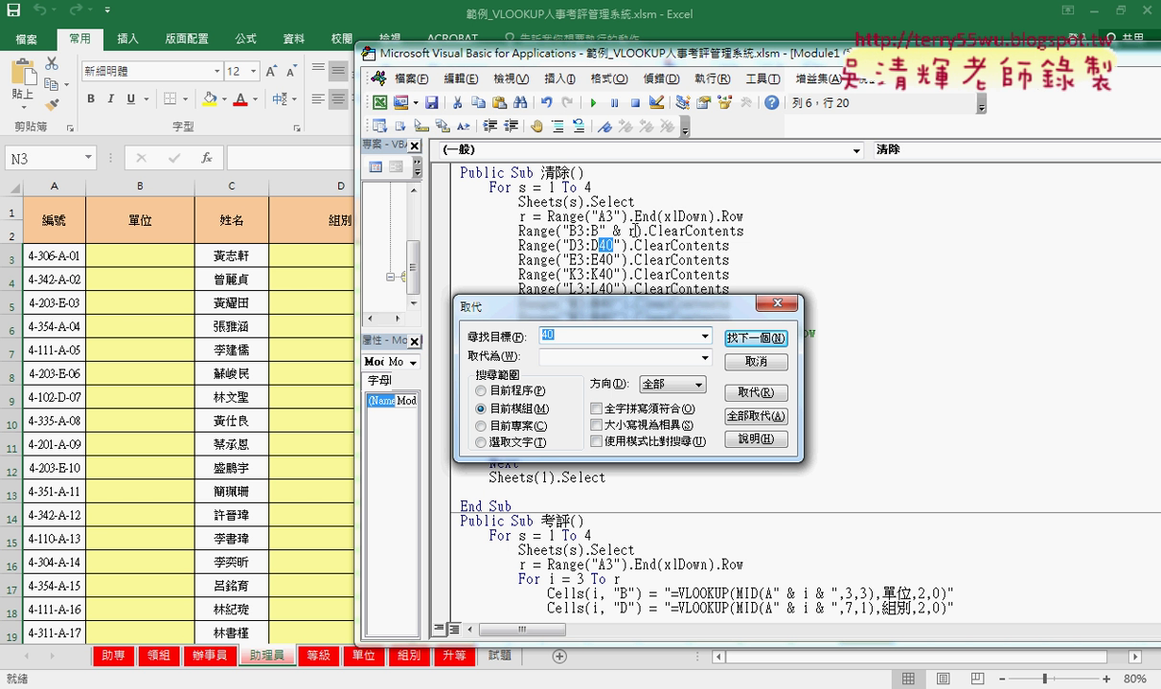
left_click_drag(635, 231, 599, 231)
key("ctrl+c")
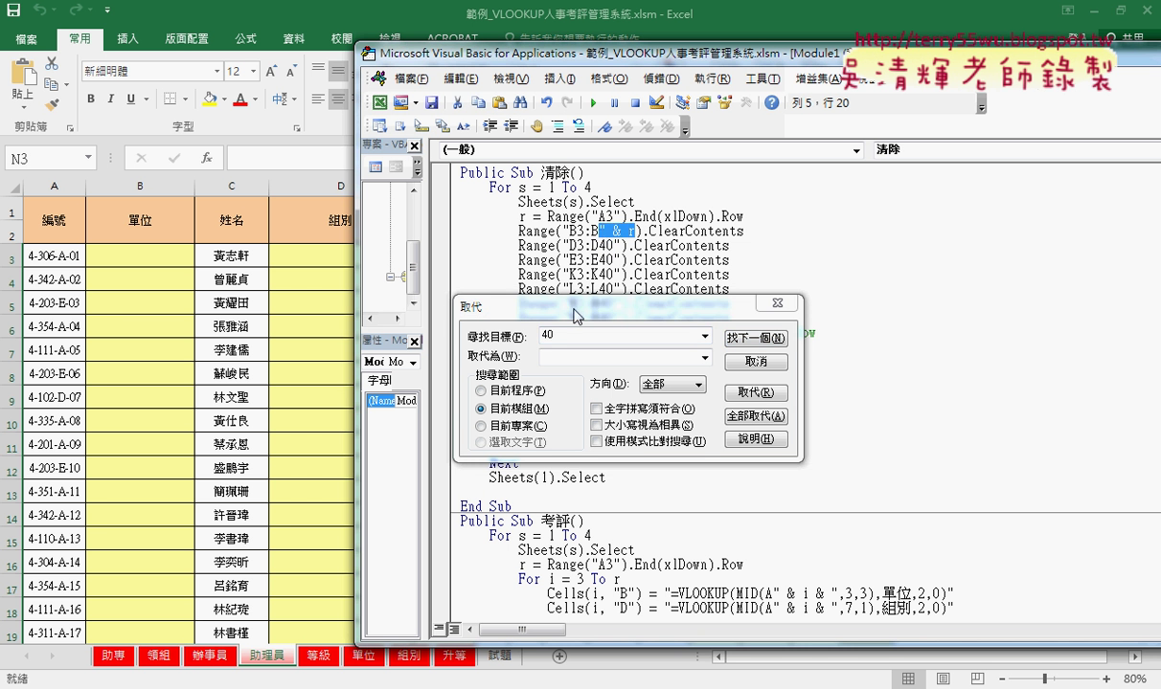
left_click(624, 357)
key("ctrl+v")
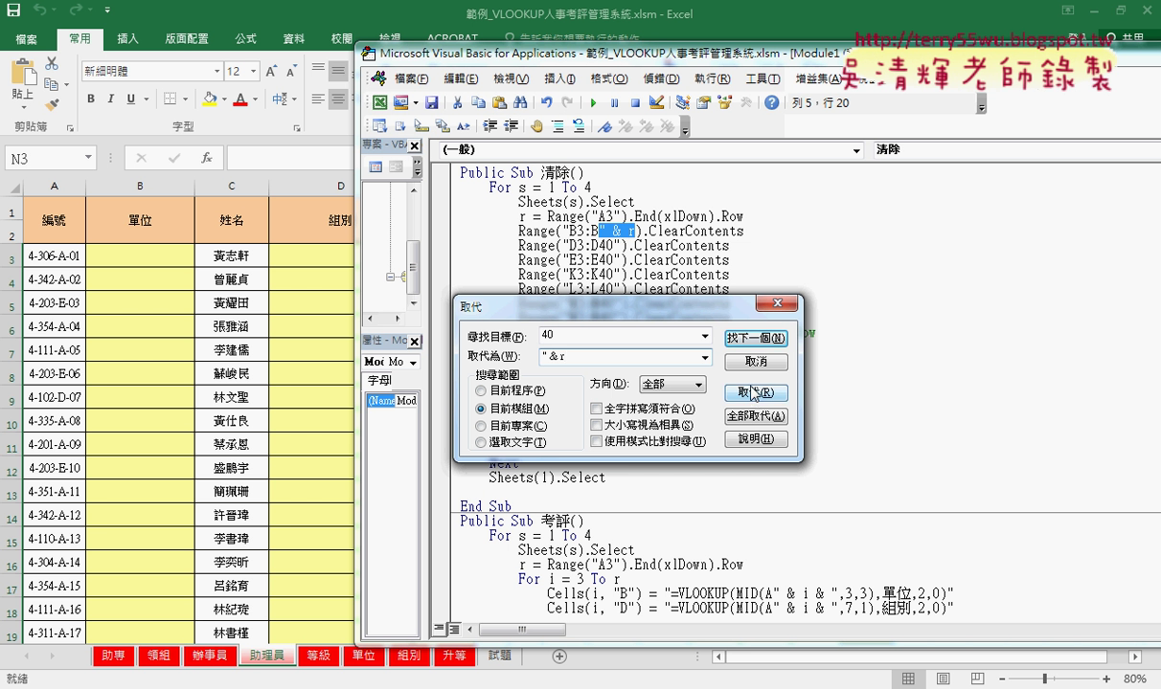
Replace the 40 in the D3:D40 range, then change the search text to 40".
left_click(755, 339)
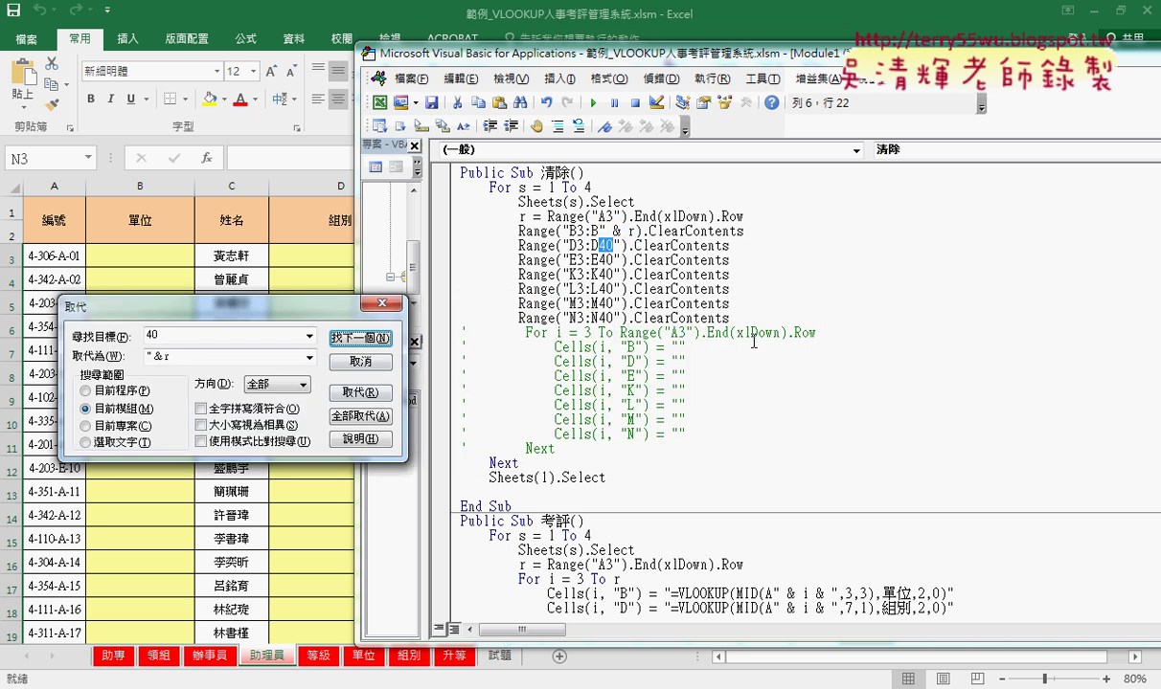
left_click(362, 393)
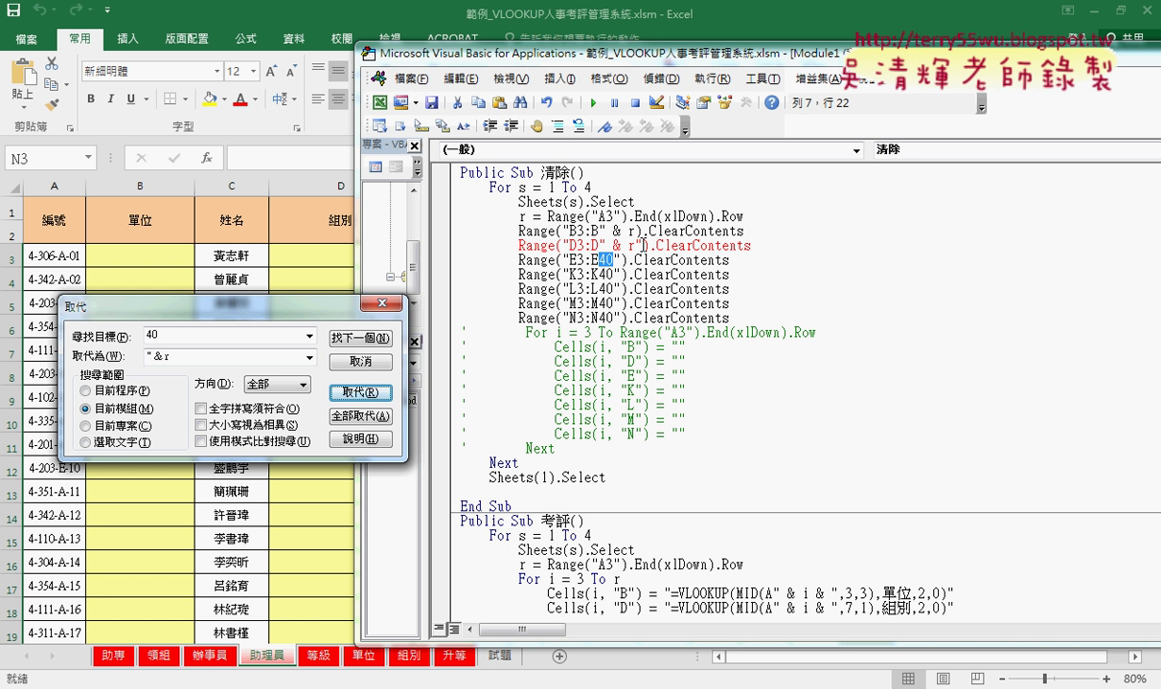
left_click(192, 335)
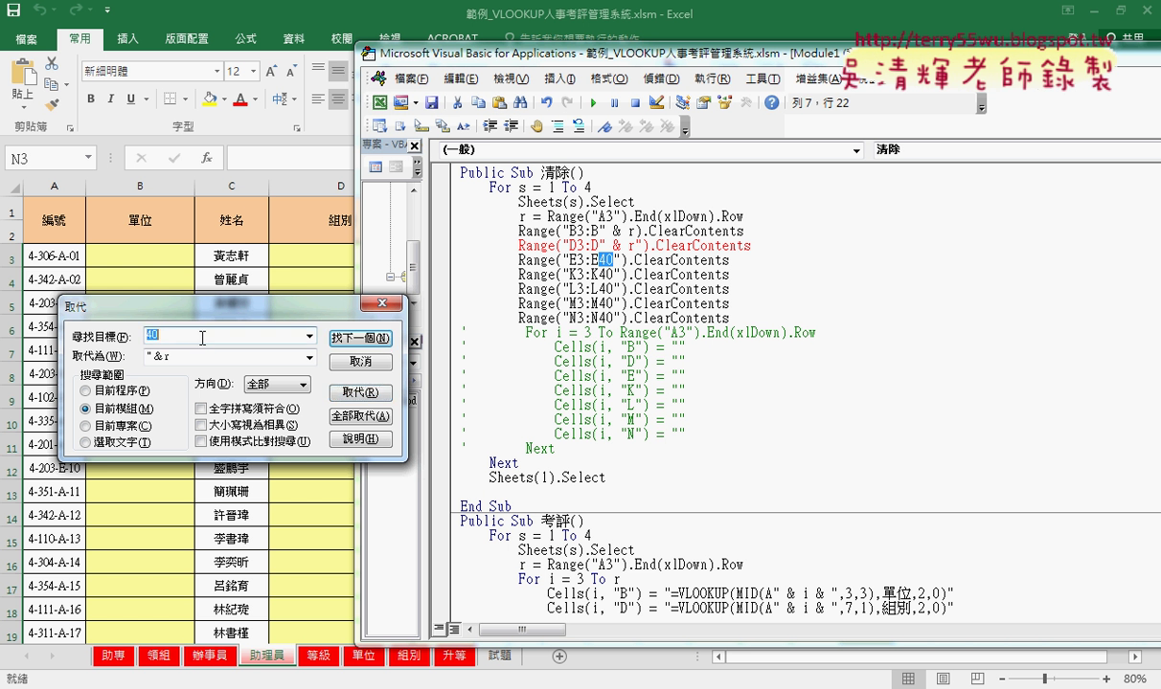
type("\"")
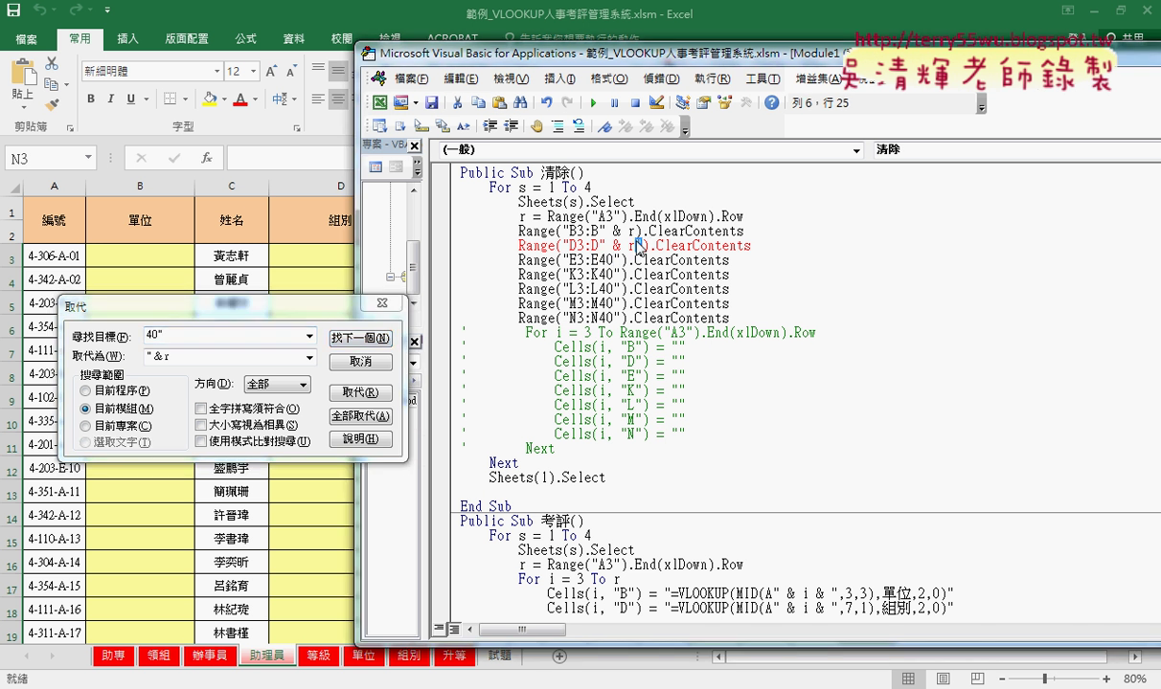
left_click(639, 245)
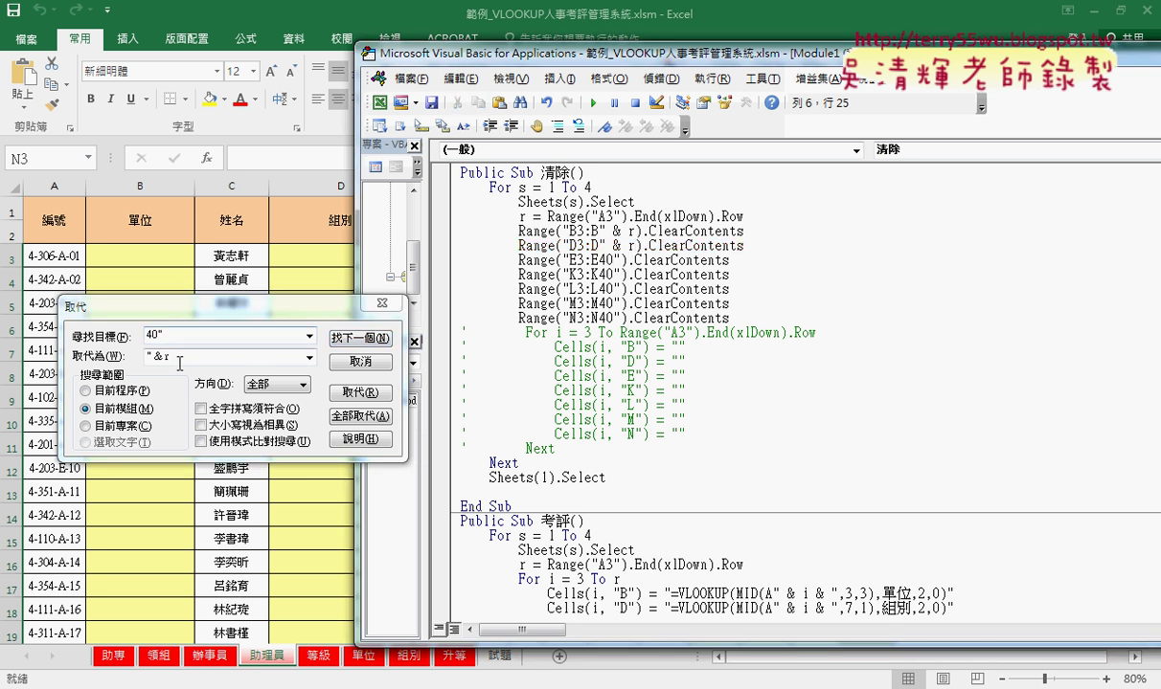
left_click(364, 393)
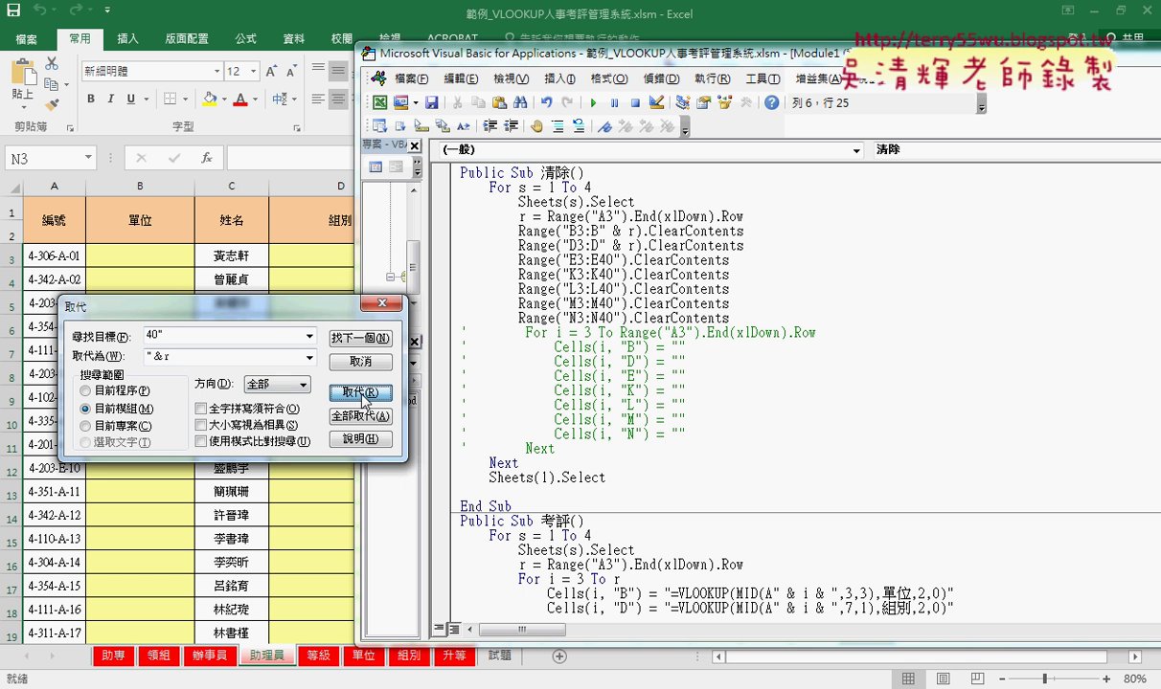
Replace the remaining 40" matches in the E, K, L, M and N ranges, then close Replace.
left_click(360, 338)
left_click(369, 393)
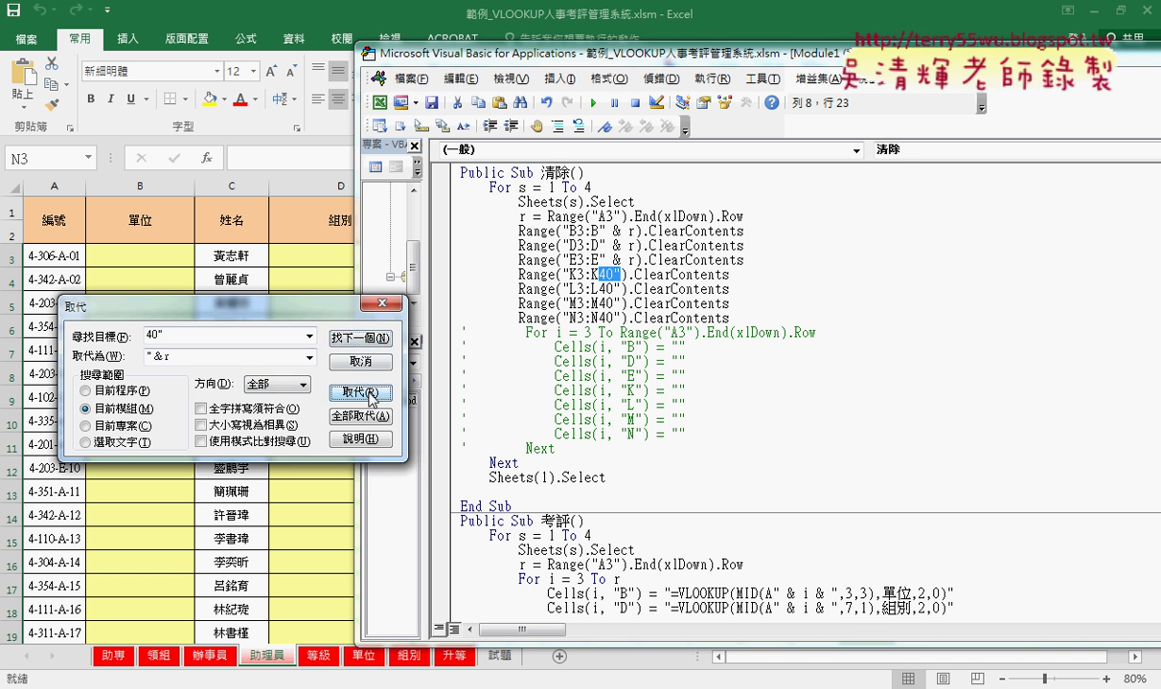
left_click(369, 394)
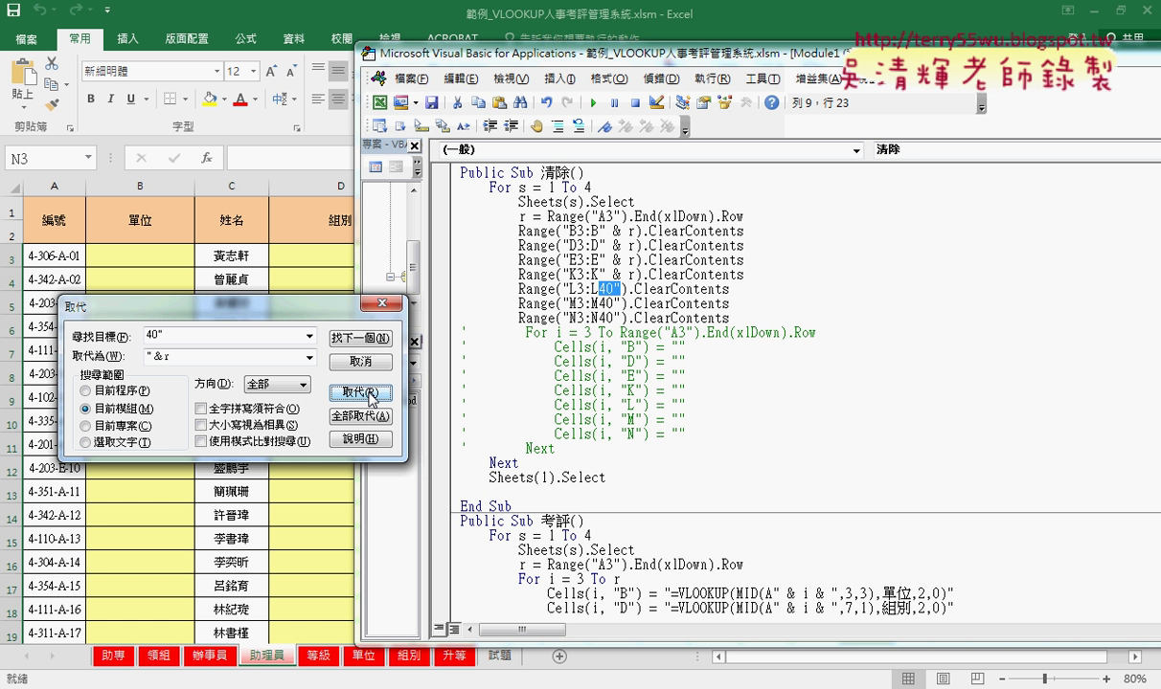
left_click(370, 393)
left_click(370, 394)
left_click(369, 394)
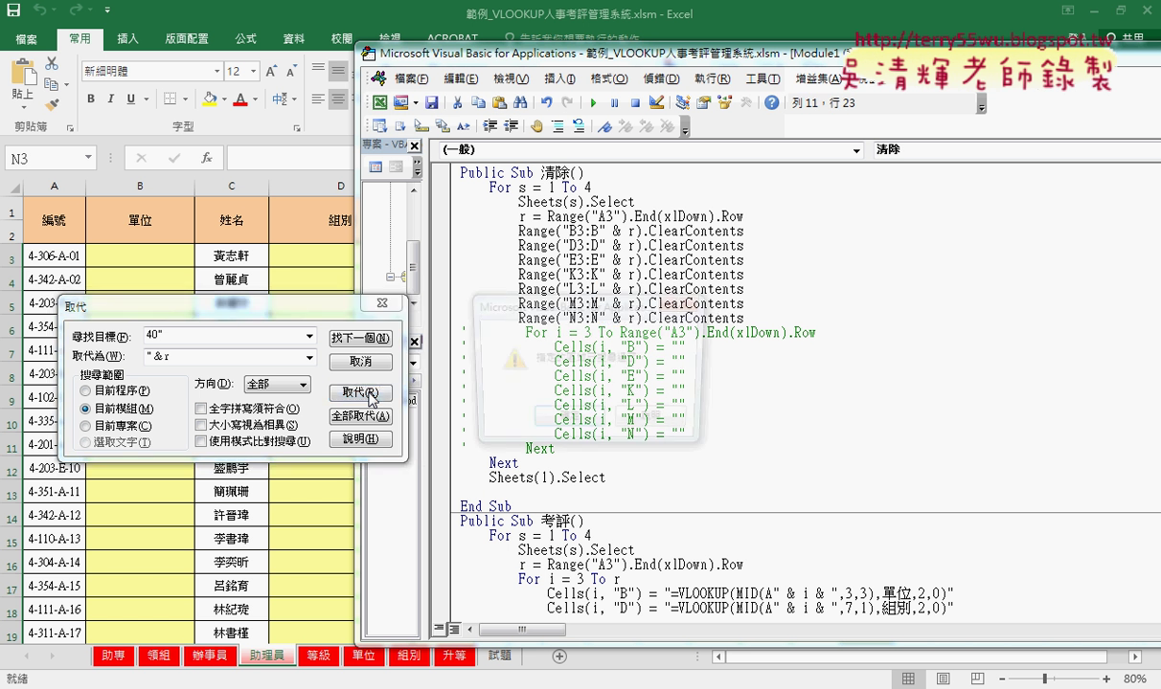
left_click(585, 422)
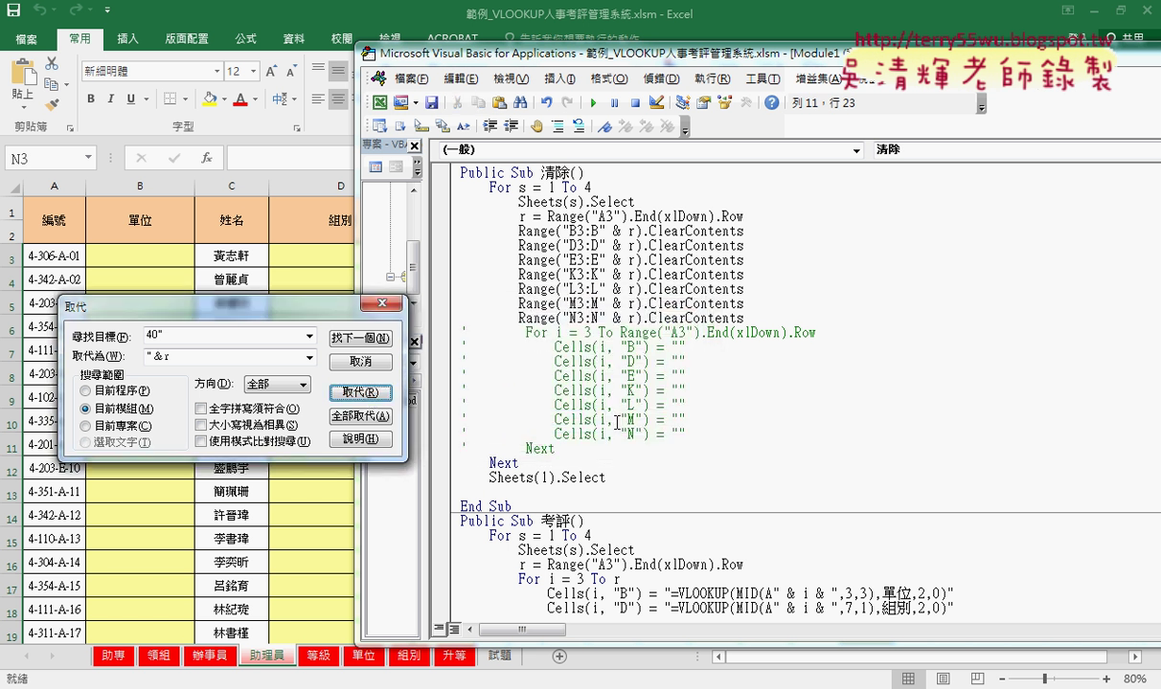
left_click(381, 303)
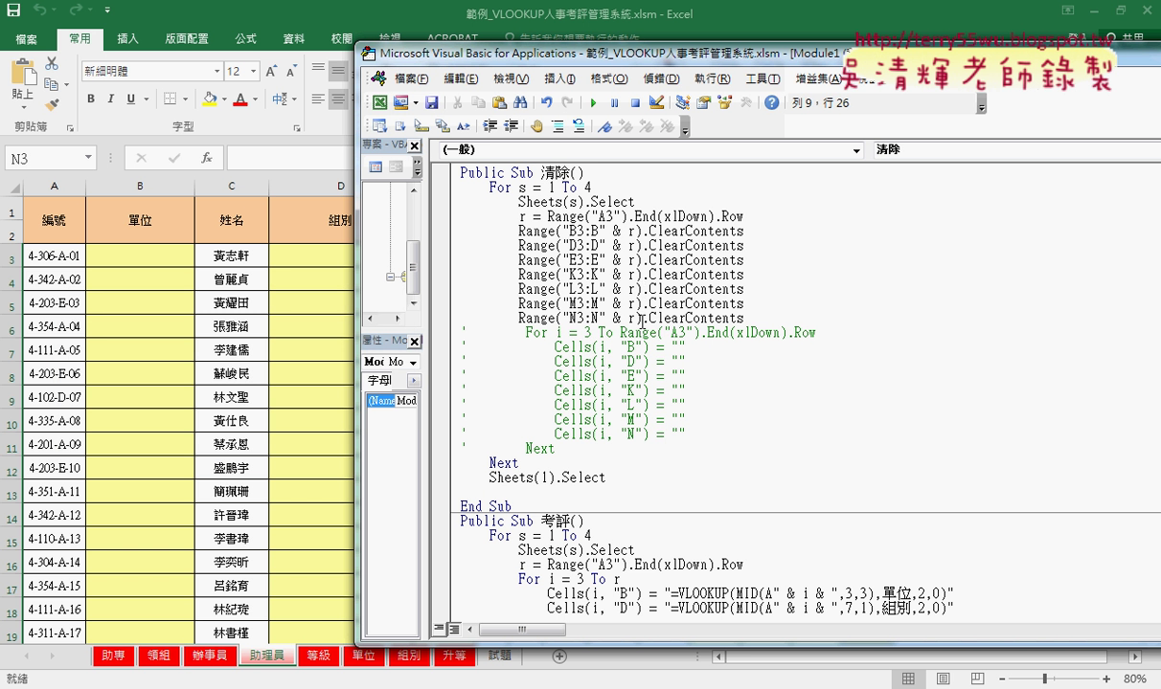
Return to the workbook and show the top of the 助專 sheet.
left_click(615, 579)
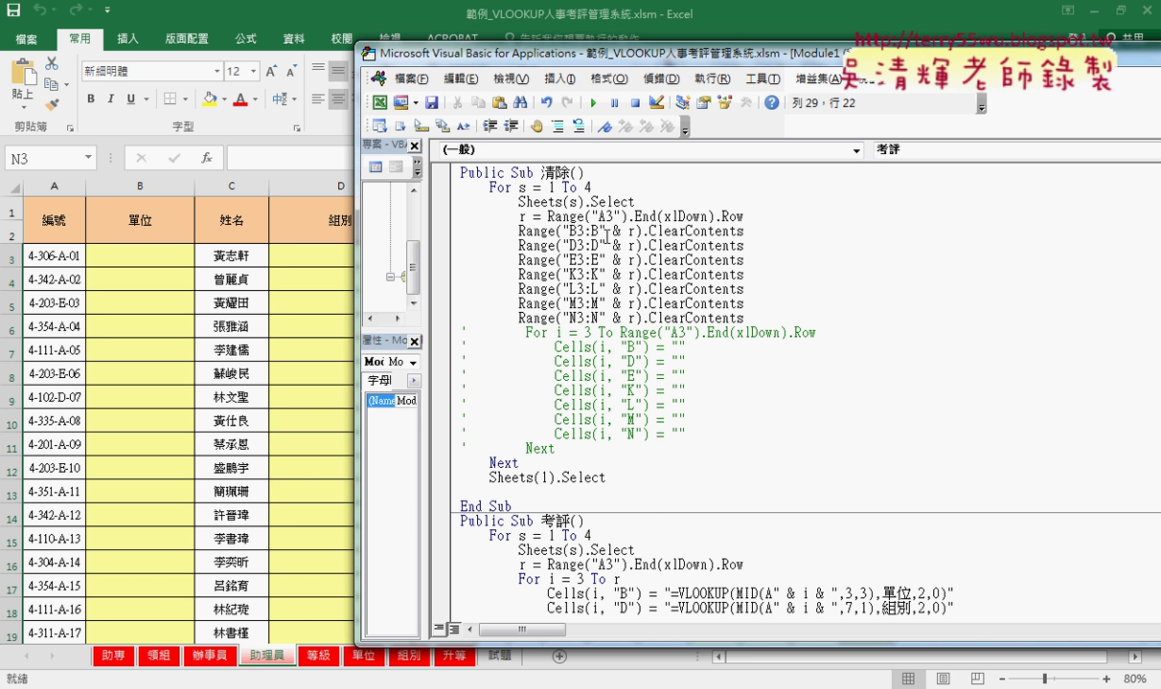
left_click(321, 321)
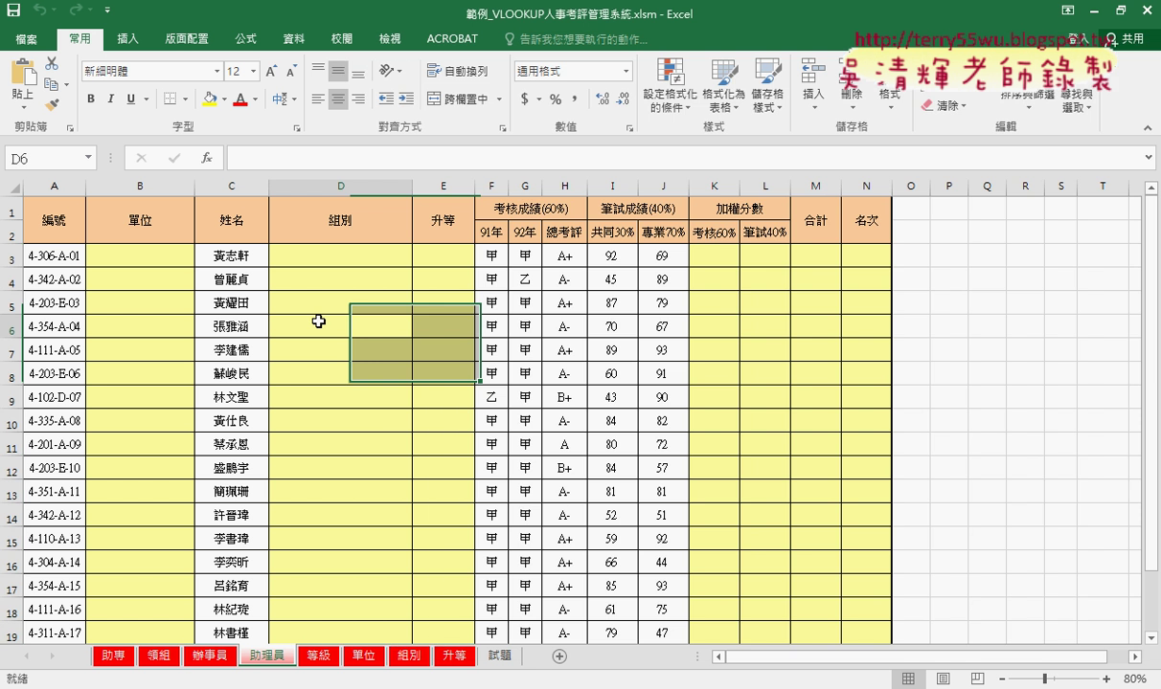
left_click(118, 661)
scroll(596, 479, "up", 4)
scroll(596, 478, "up", 7)
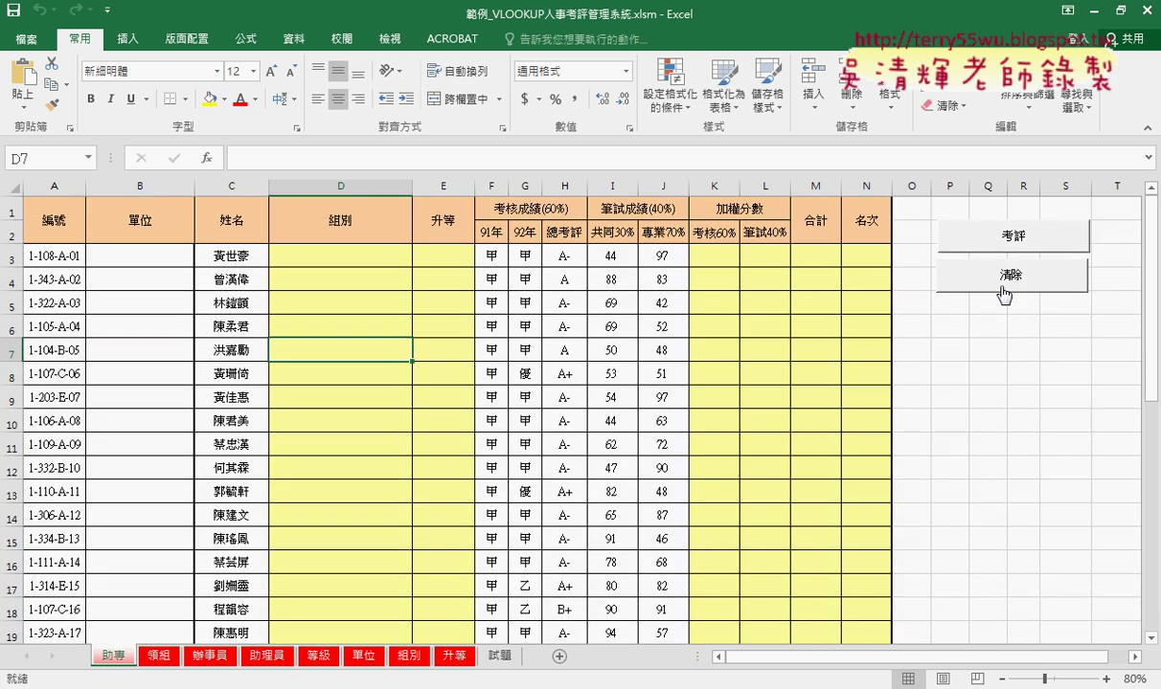
Alternate the 考評 and 清除 buttons several times to fill and then clear the results.
left_click(1021, 242)
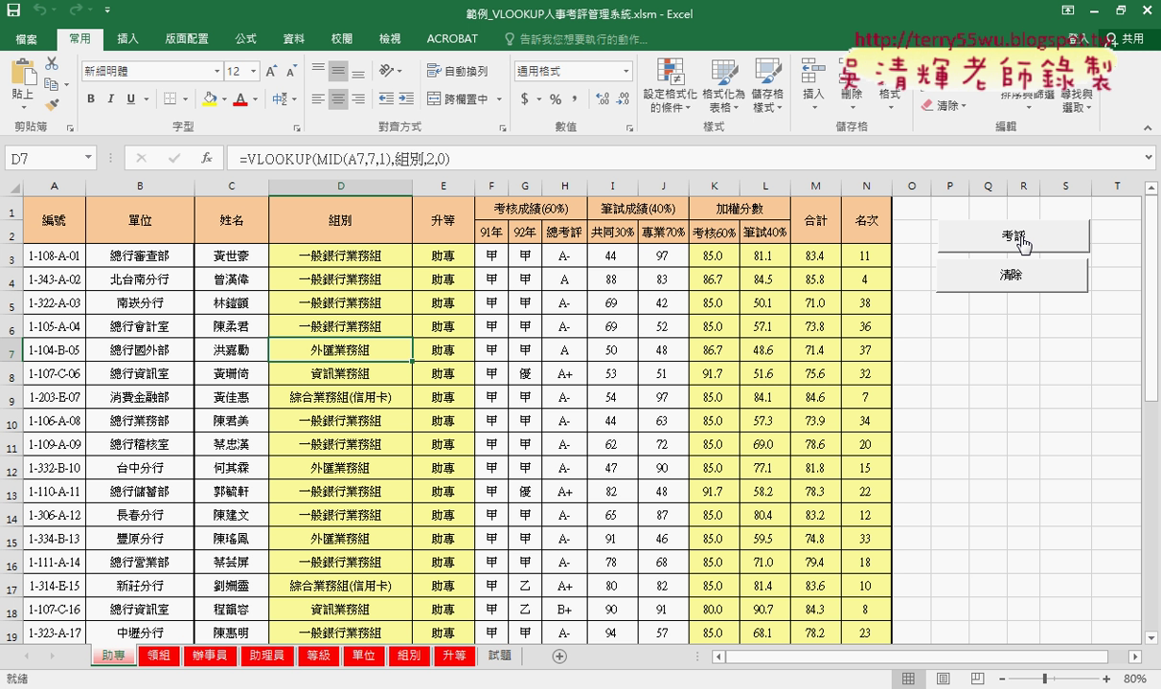
left_click(1011, 278)
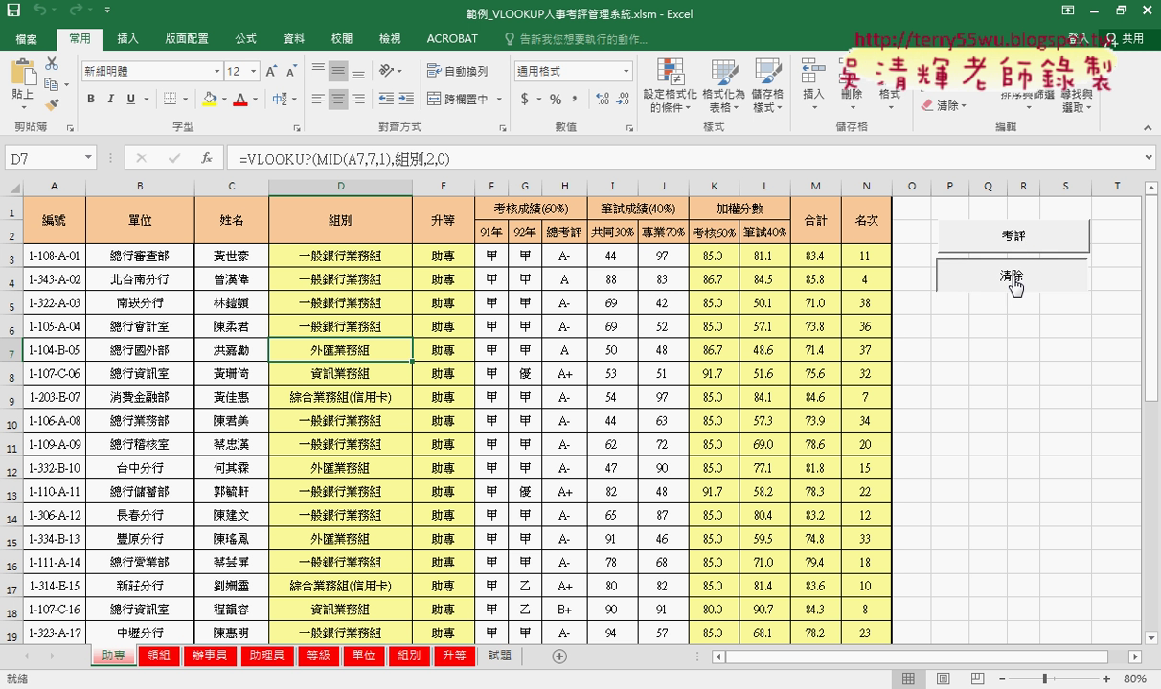
left_click(1011, 241)
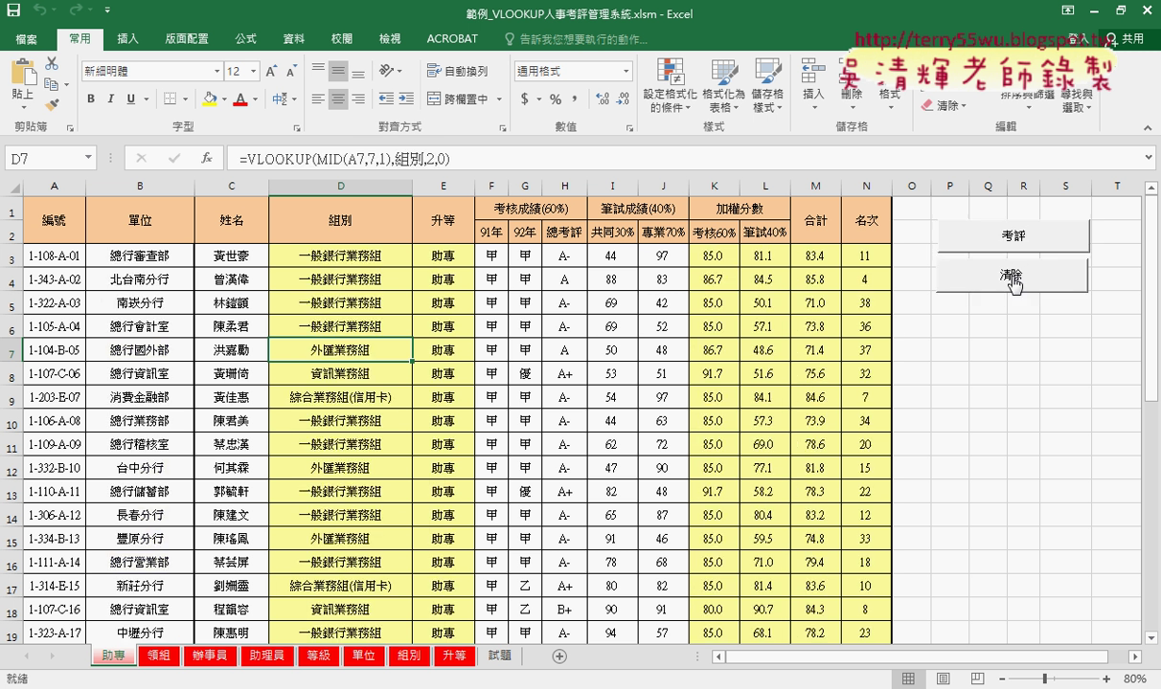
left_click(1011, 278)
left_click(1013, 237)
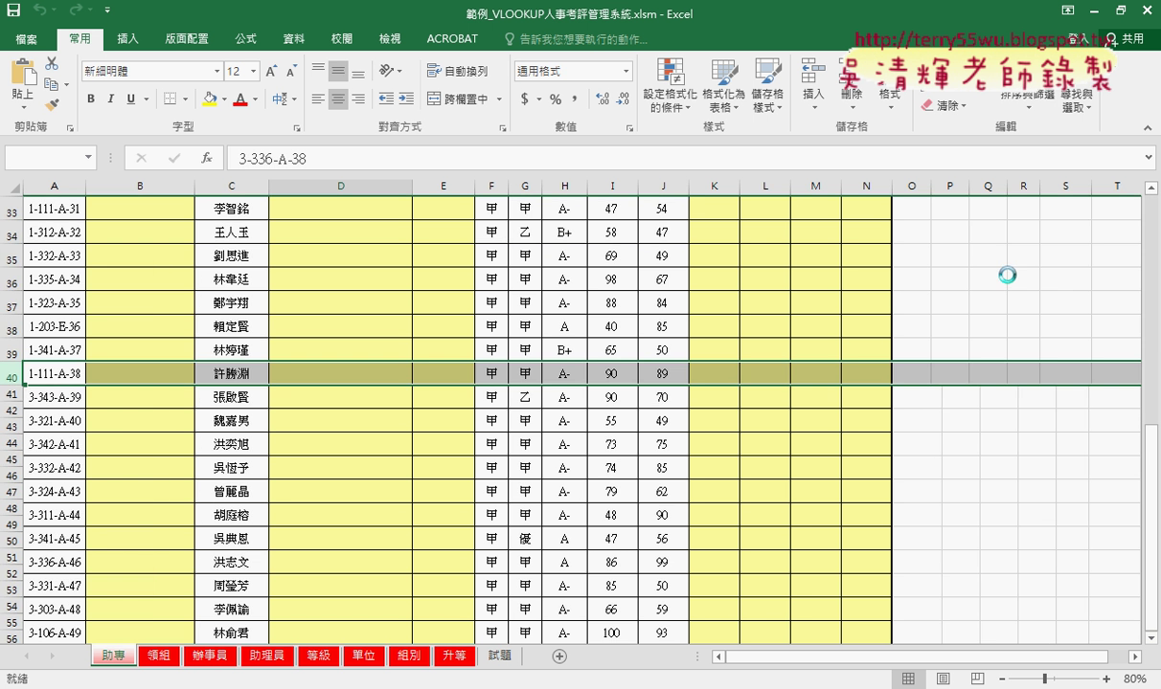
left_click(1012, 239)
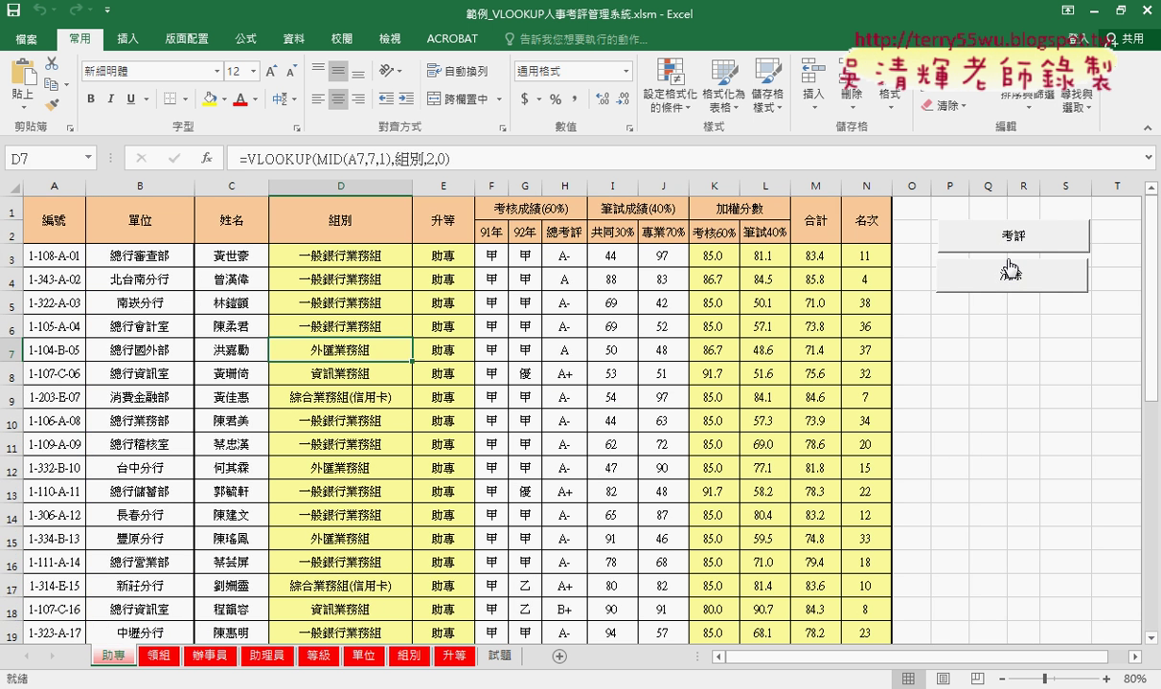
left_click(1011, 270)
left_click(1012, 236)
left_click(1012, 280)
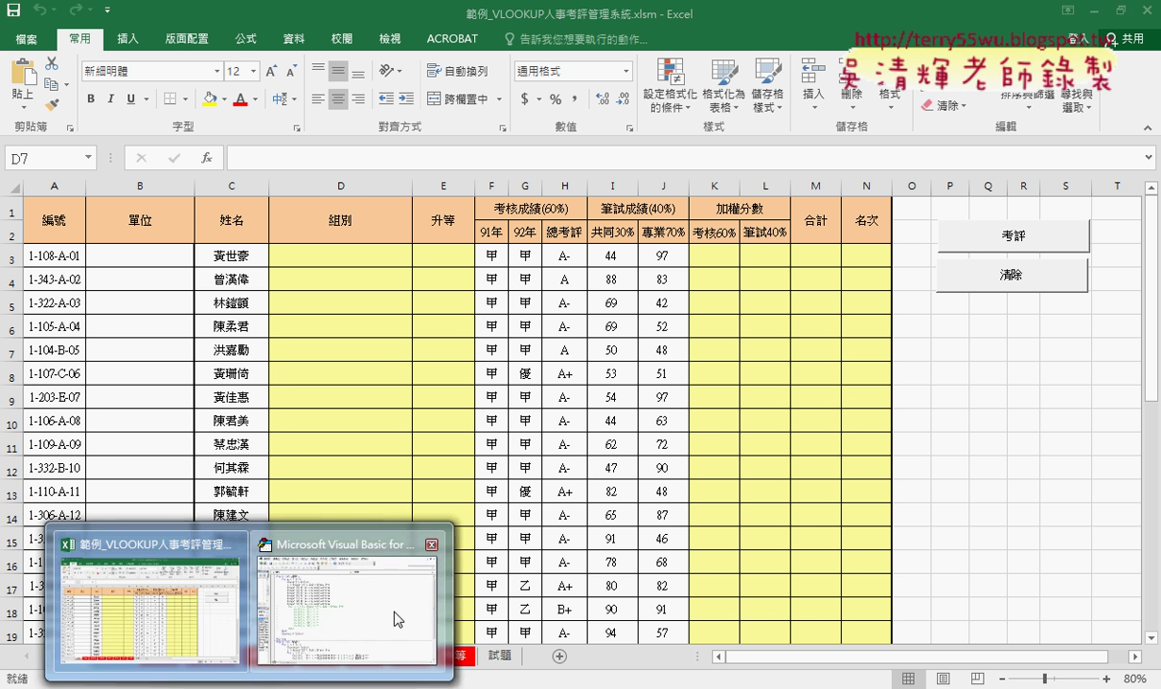
Bring the VBA editor forward and select the ClearContents statements in the 清除 macro.
left_click(397, 619)
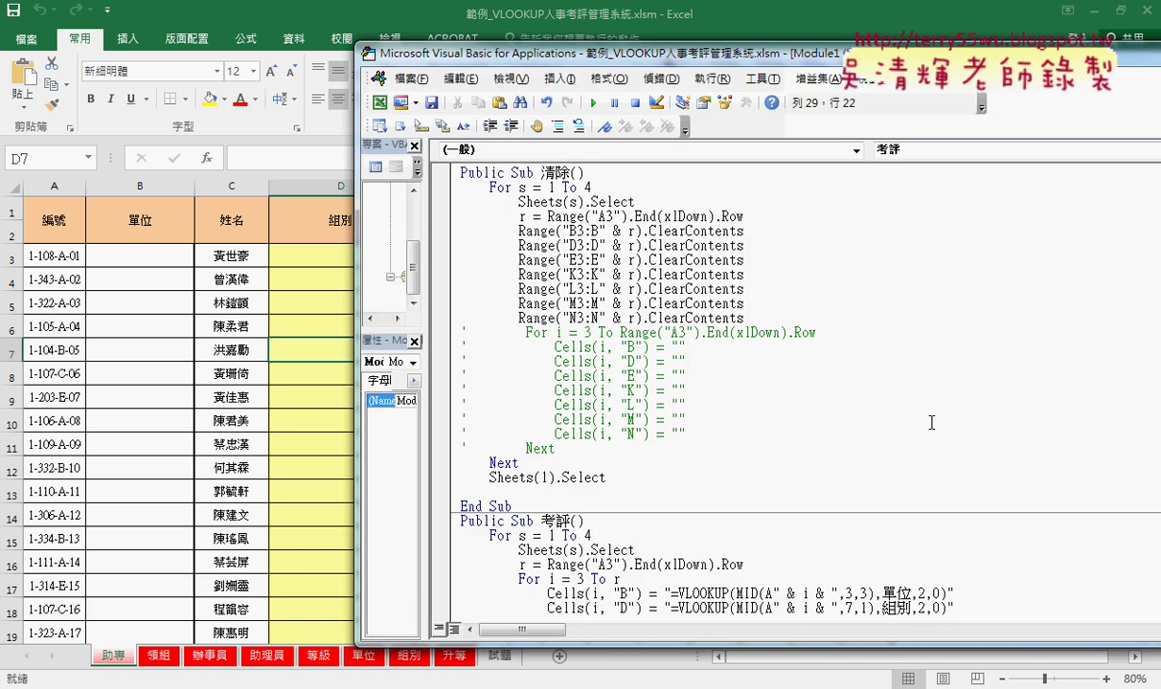
mouse_move(745, 318)
left_mouse_down()
mouse_move(532, 274)
mouse_move(479, 225)
left_mouse_up()
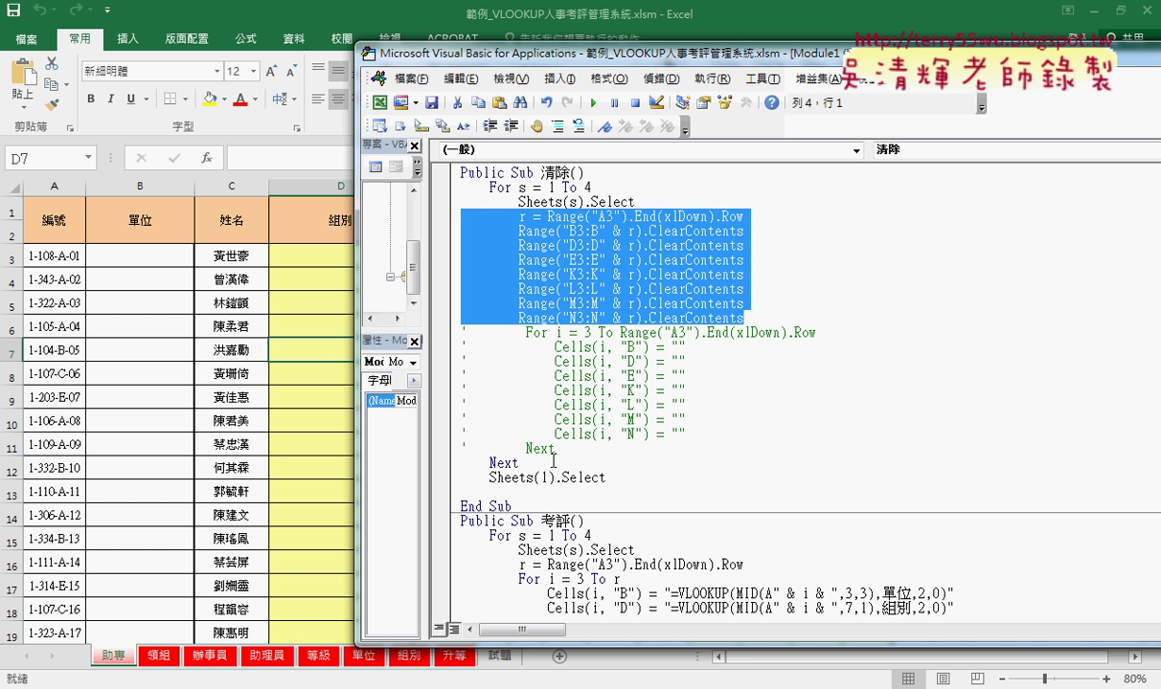